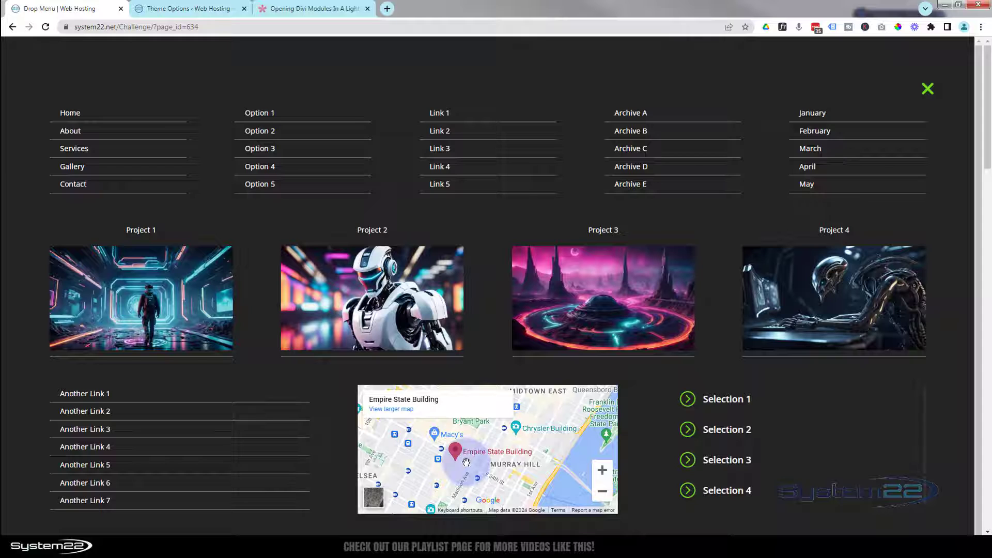
# - Close the open mega menu and turn on the responsive device preview for the page
pyautogui.scroll(-3, 467, 463)
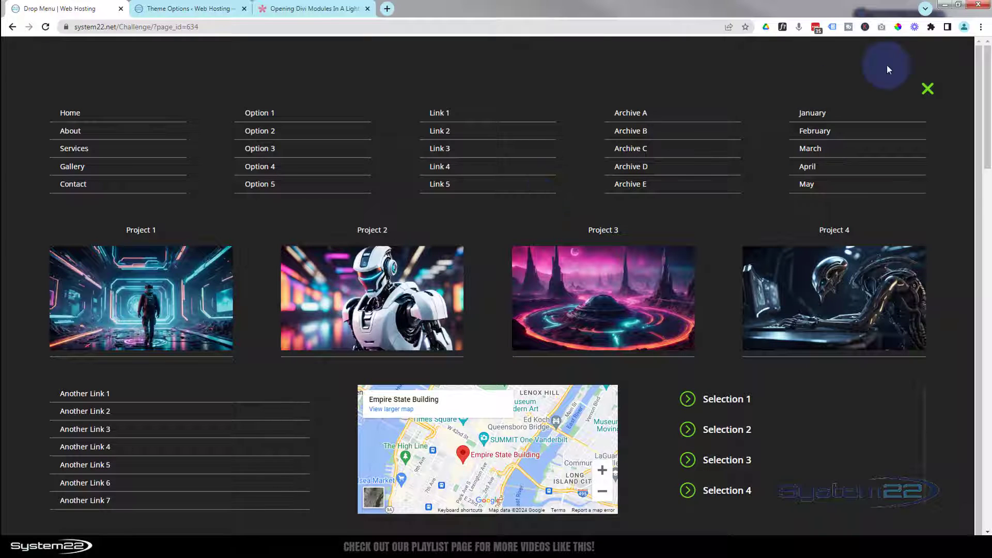
pyautogui.click(936, 95)
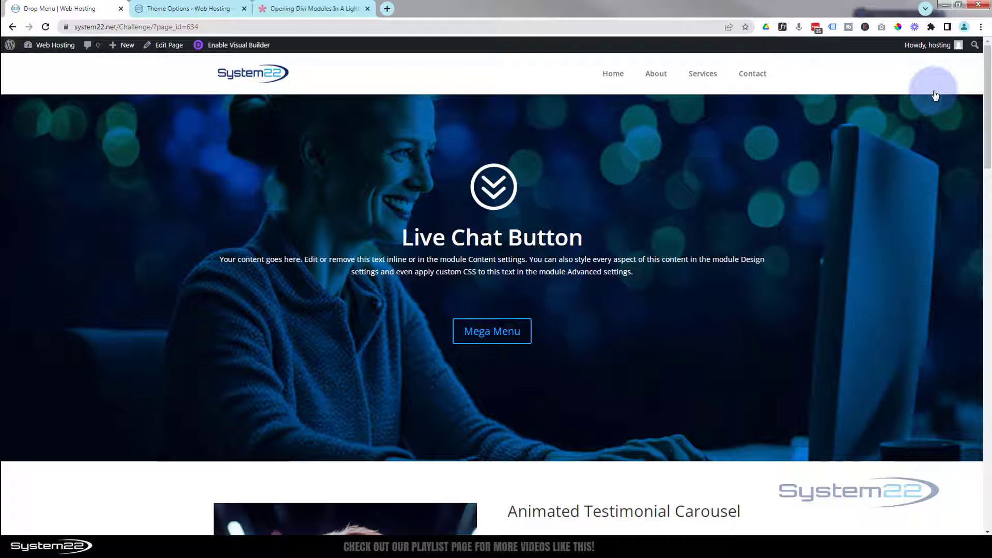
pyautogui.press('F12')
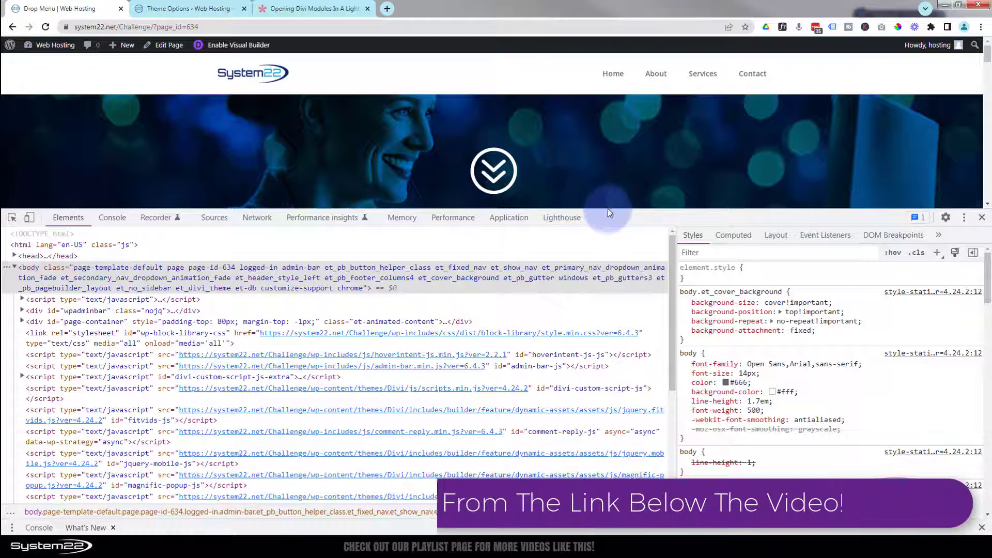
pyautogui.moveTo(607, 209); pyautogui.dragTo(615, 473)
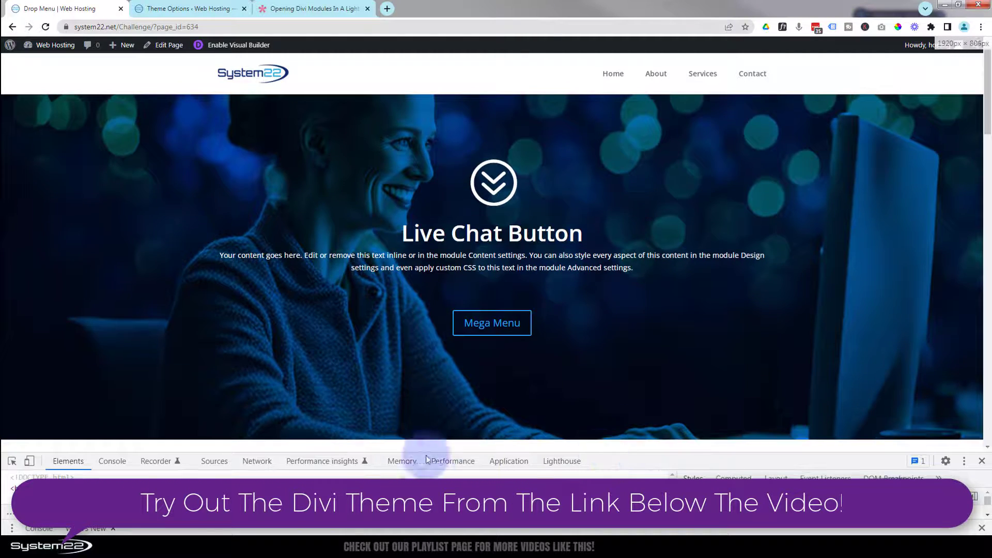
pyautogui.click(30, 460)
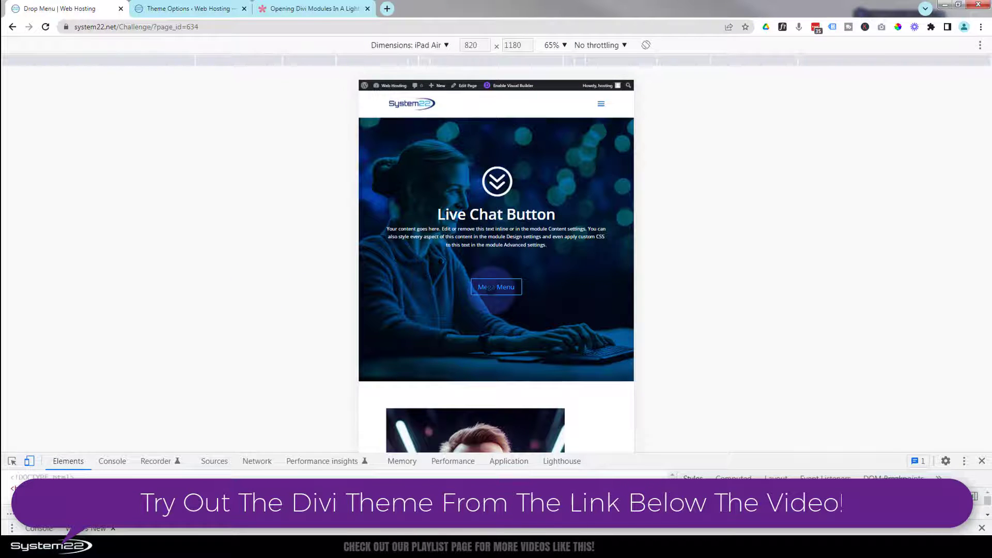
# - Open the mega menu in the iPad Air preview and examine its tablet layout from beginning to end
pyautogui.click(490, 288)
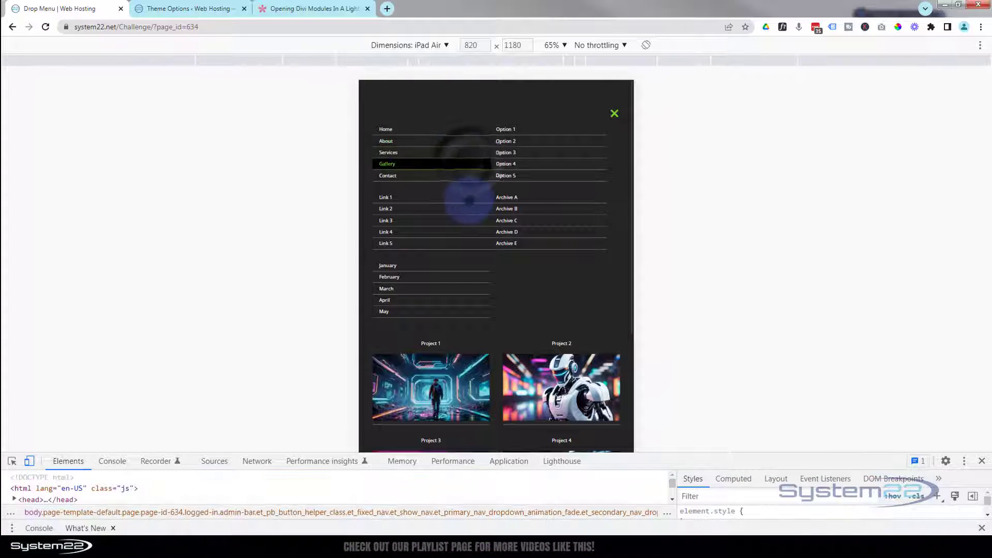
pyautogui.scroll(-5, 468, 191)
pyautogui.scroll(-5, 464, 199)
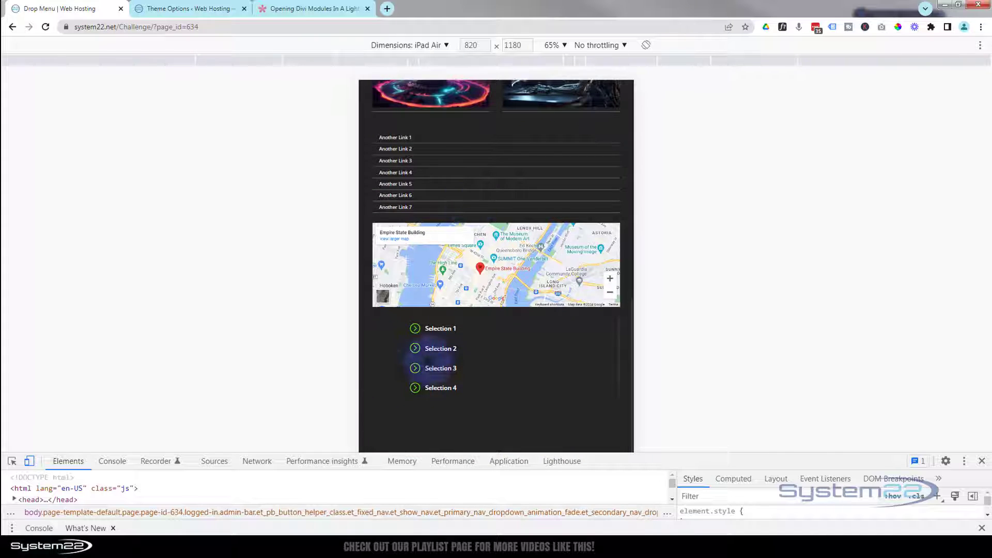
pyautogui.scroll(10, 421, 355)
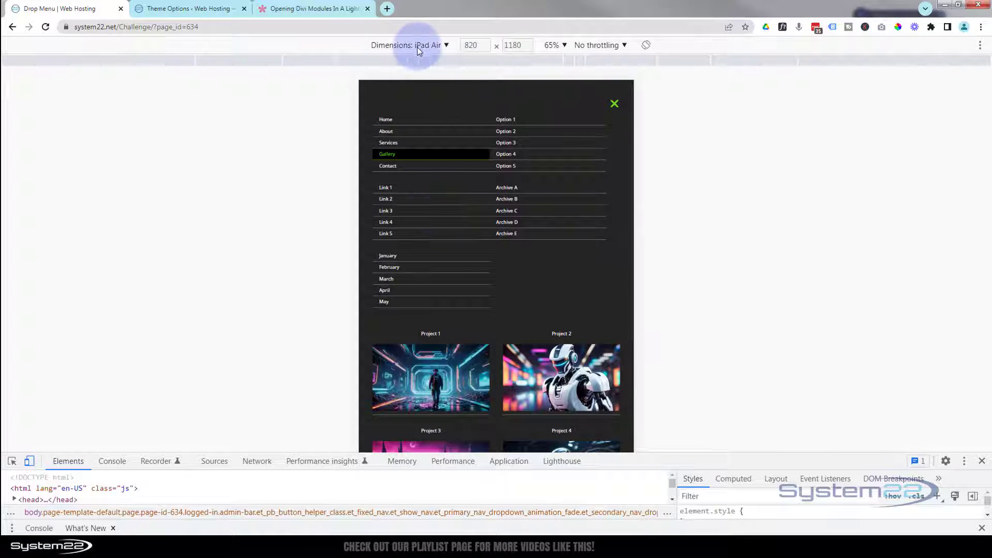
# - Switch the preview to iPhone 12 Pro, examine the mega menu's stacked mobile layout, and close the menu and the preview
pyautogui.click(417, 46)
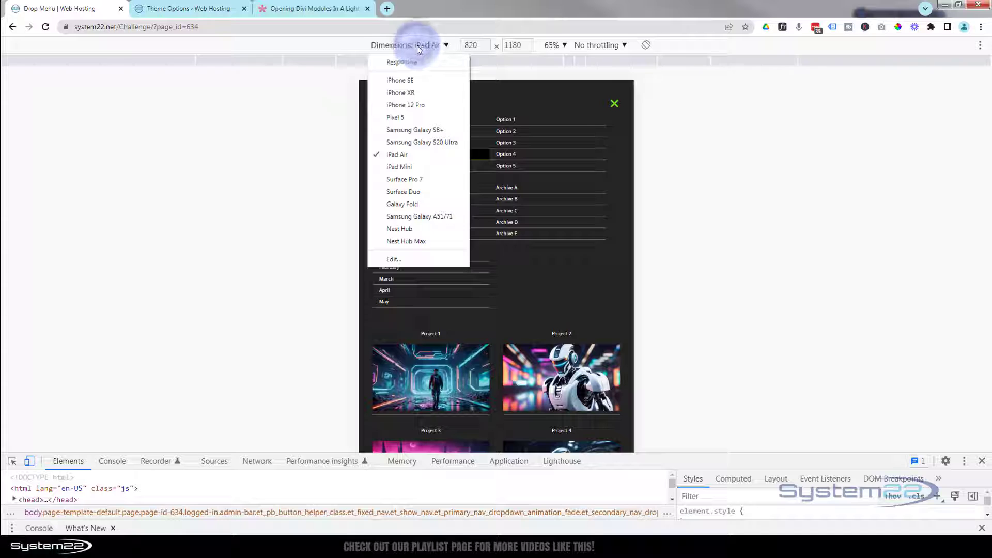
pyautogui.click(411, 105)
pyautogui.scroll(-5, 510, 168)
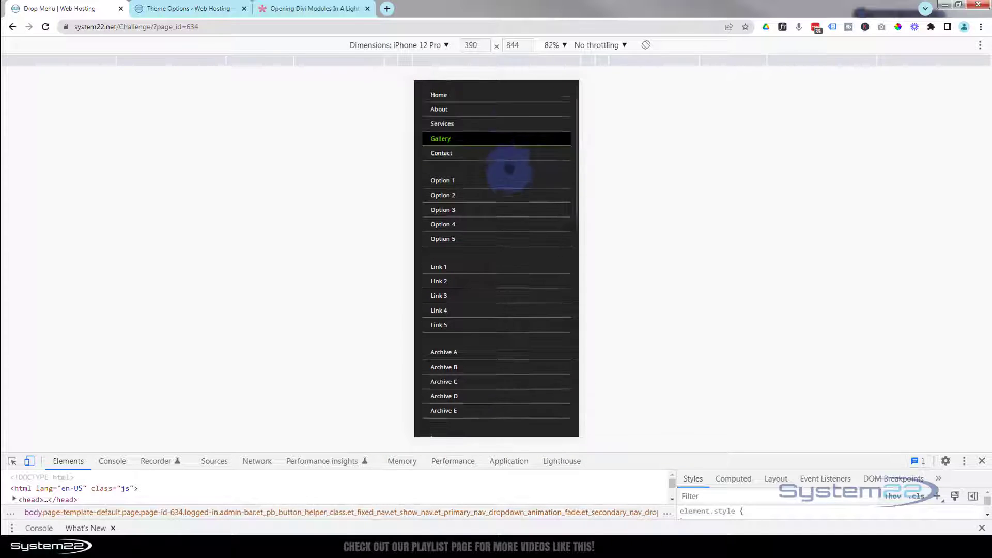
pyautogui.scroll(-5, 510, 168)
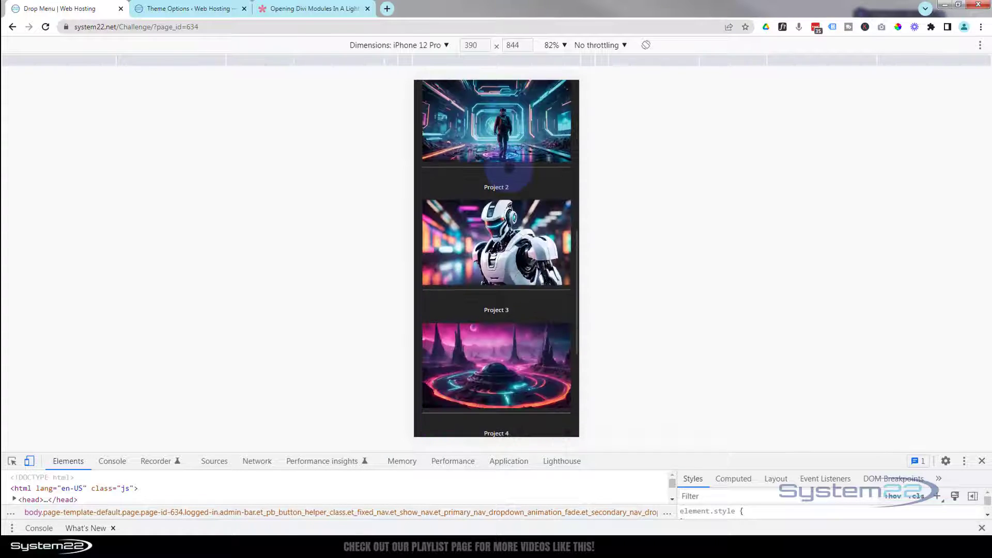
pyautogui.scroll(-8, 509, 168)
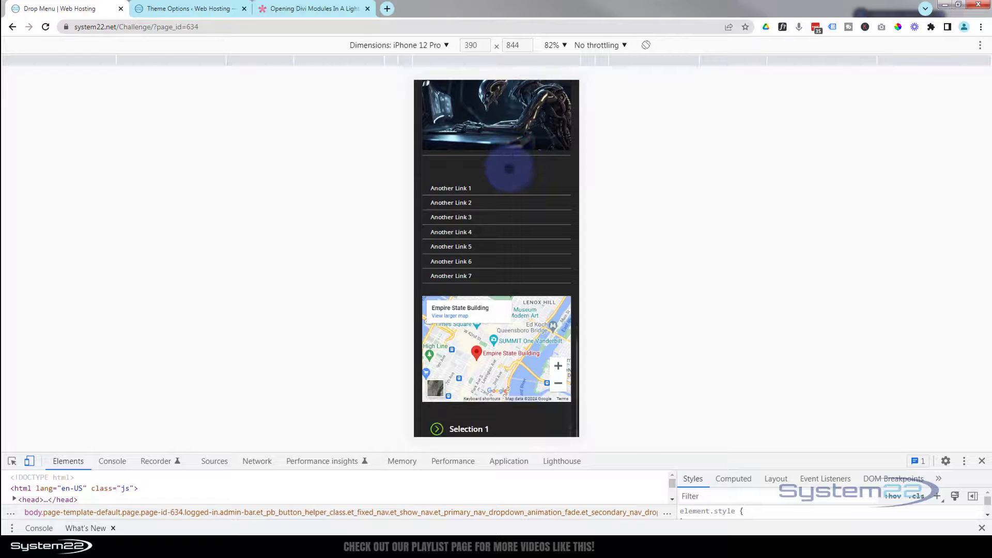
pyautogui.scroll(4, 509, 168)
pyautogui.scroll(10, 509, 167)
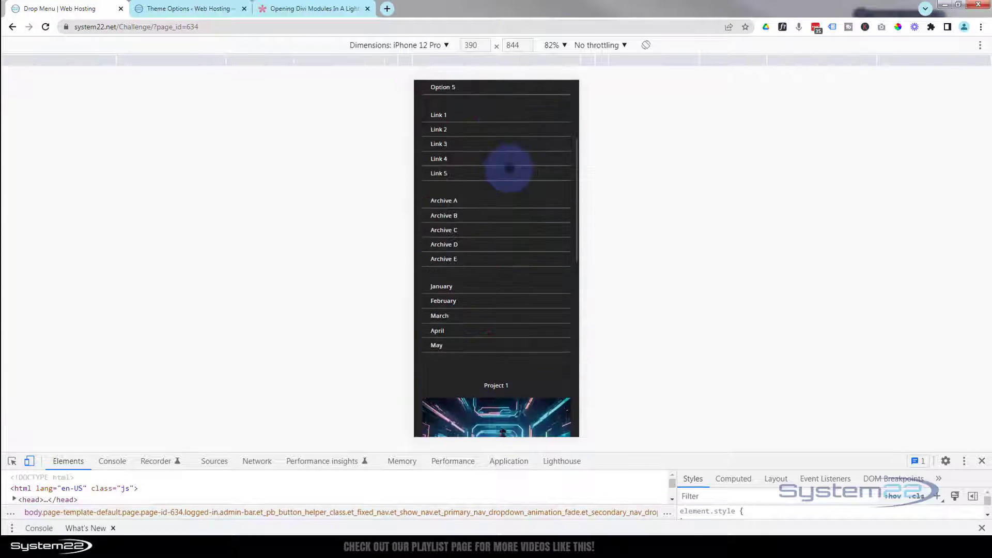
pyautogui.click(560, 122)
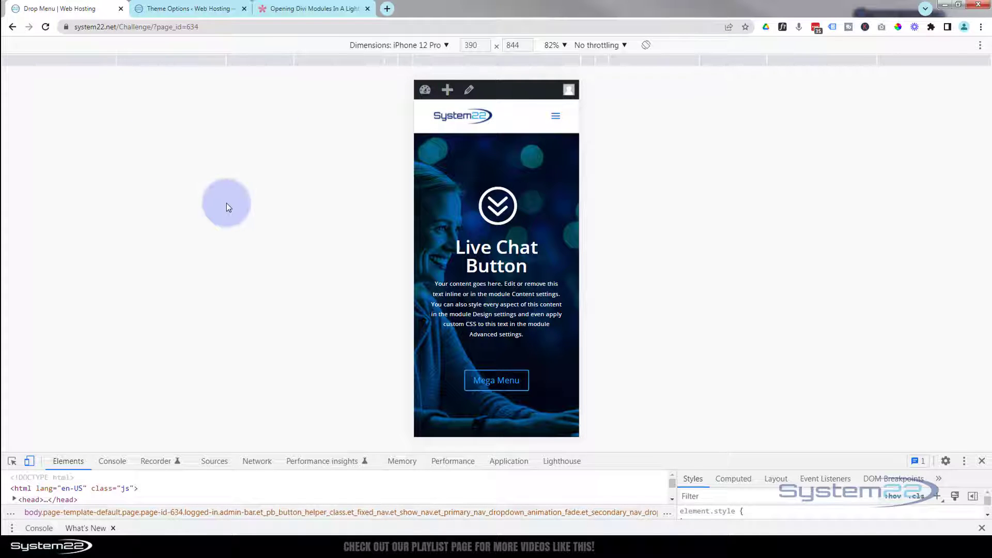
pyautogui.click(981, 460)
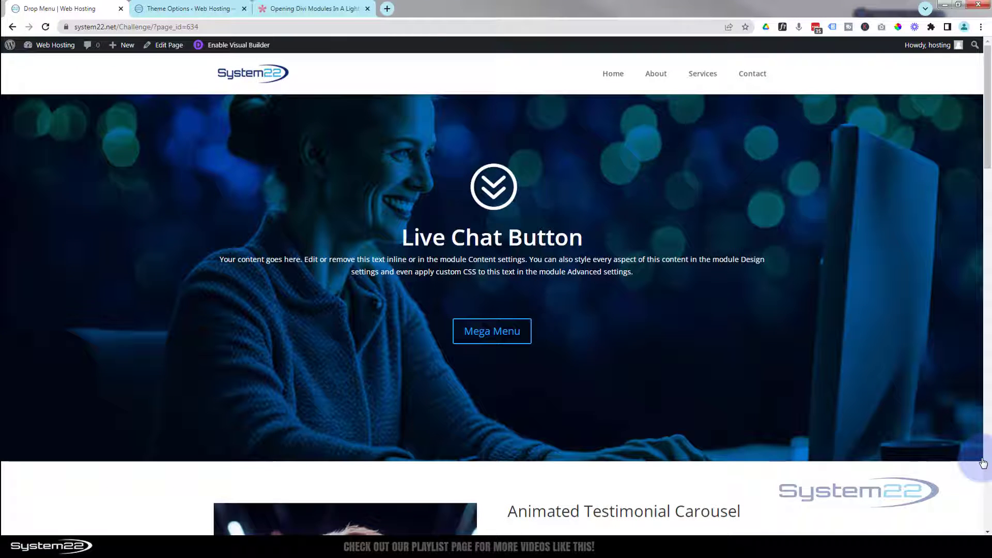
# - Open the page in the visual builder and delete the Mega Menu button from the hero section
pyautogui.click(236, 47)
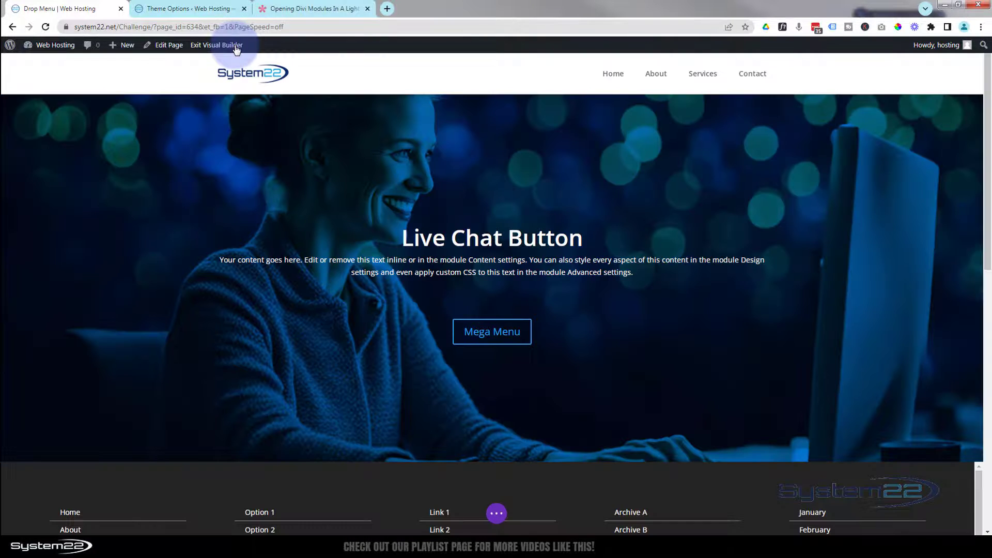
pyautogui.moveTo(493, 327)
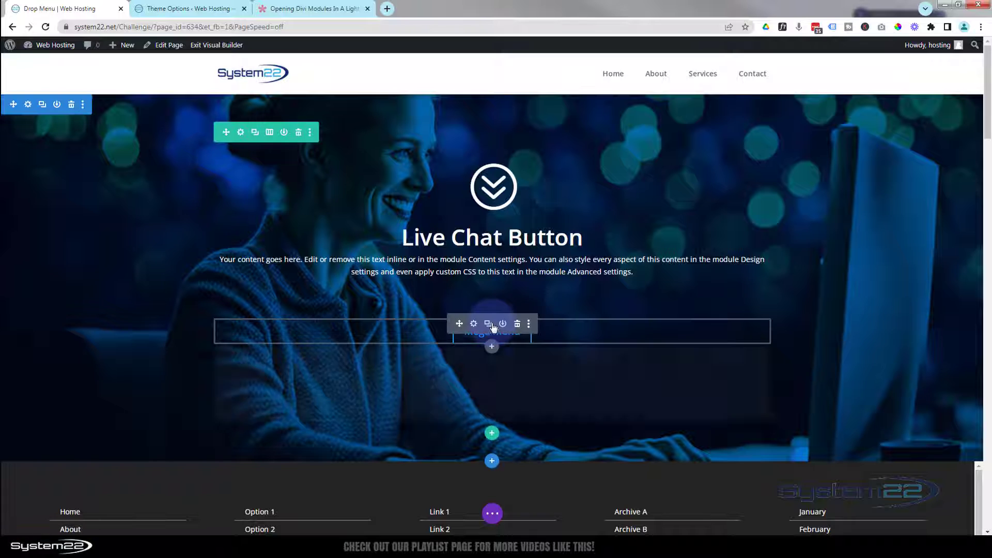
pyautogui.click(518, 324)
# - Delete the dark mega menu section beneath the hero section
pyautogui.scroll(-2, 518, 325)
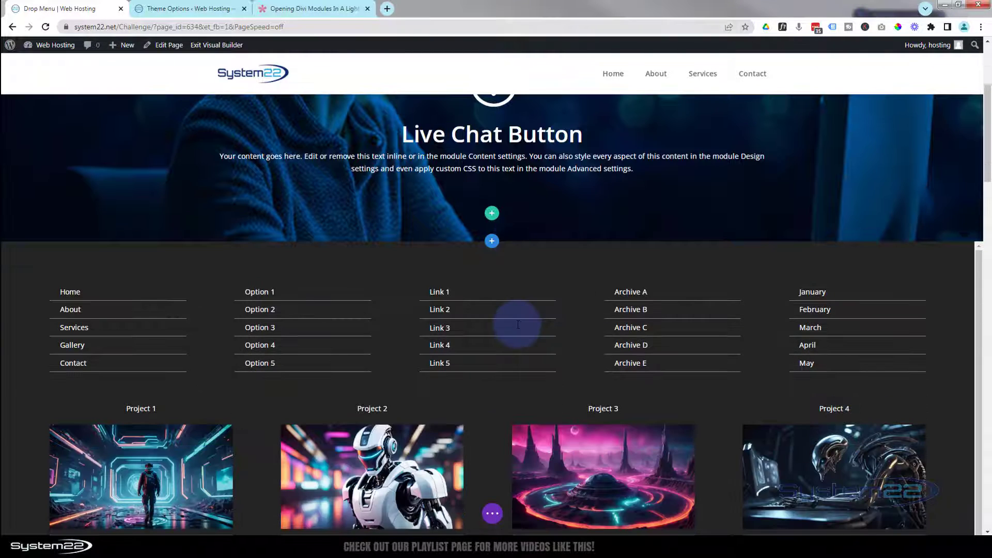
pyautogui.scroll(-2, 518, 324)
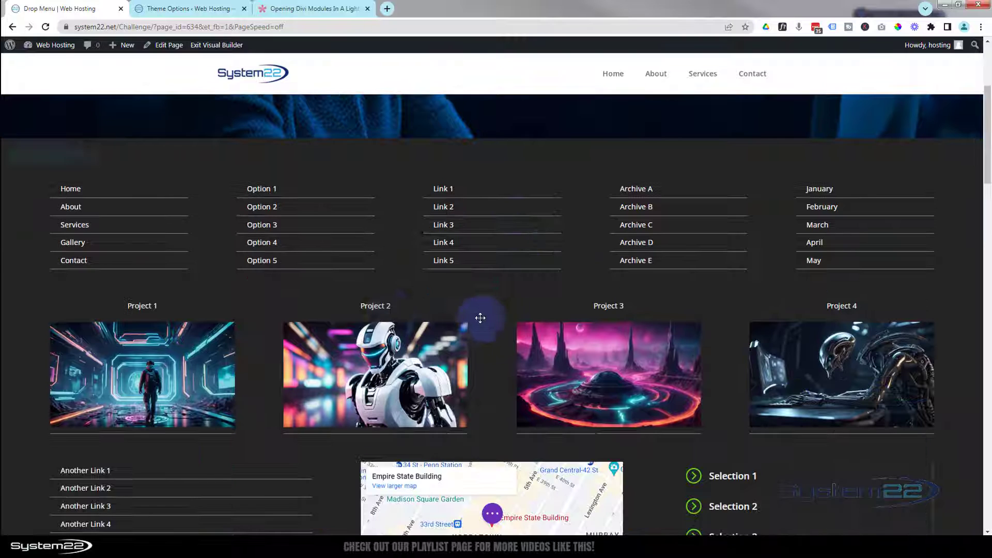
pyautogui.moveTo(166, 184)
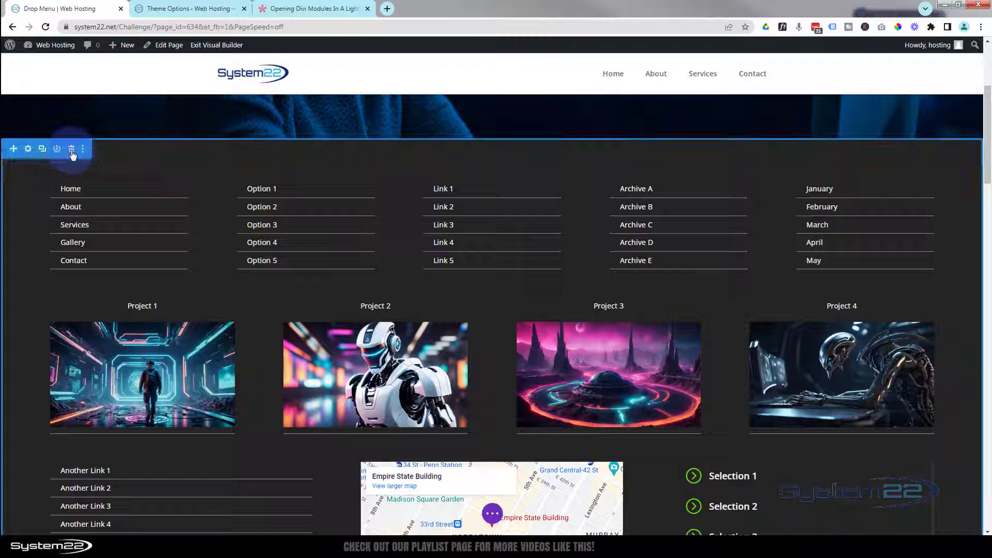
pyautogui.click(72, 152)
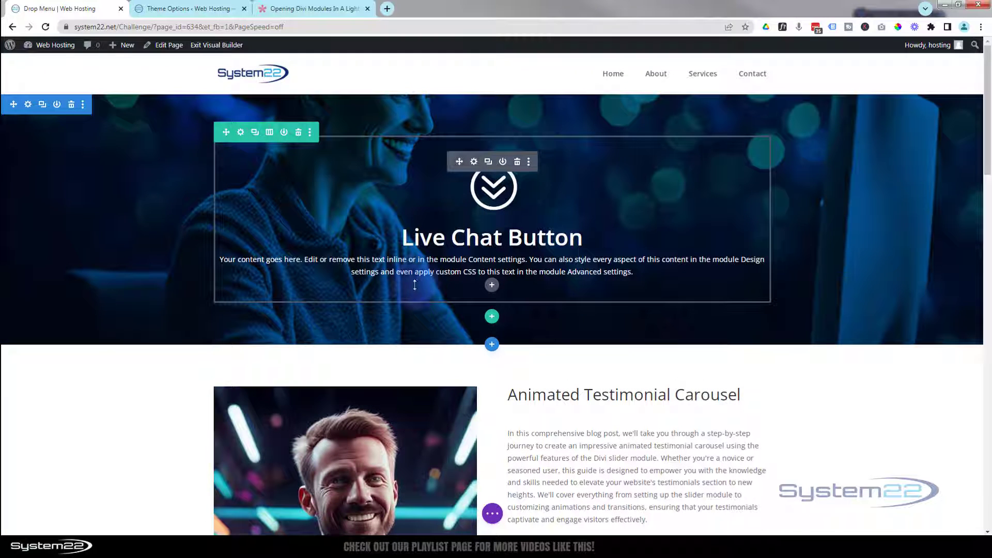
# - Insert a new regular section with a five-column row directly below the hero section
pyautogui.moveTo(492, 325); pyautogui.dragTo(493, 323)
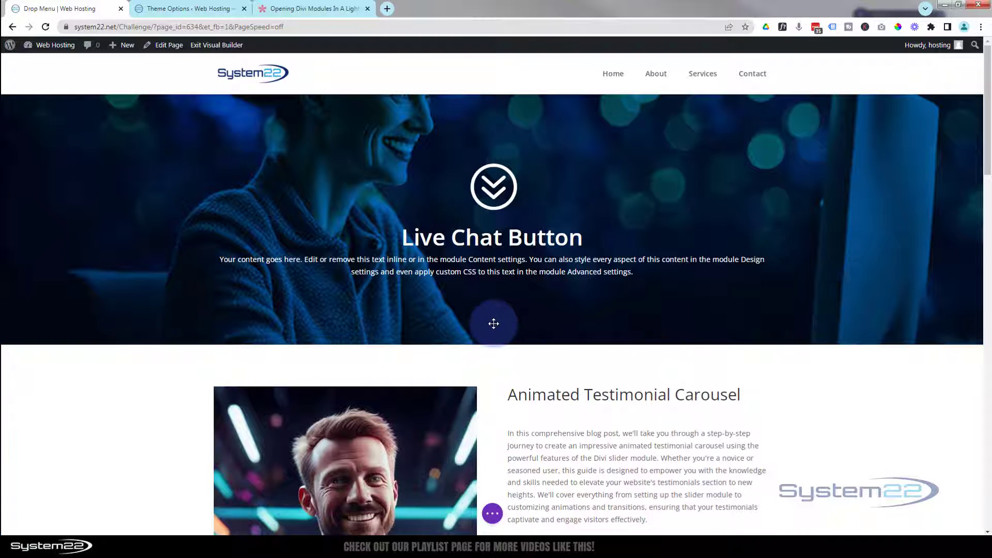
pyautogui.click(491, 346)
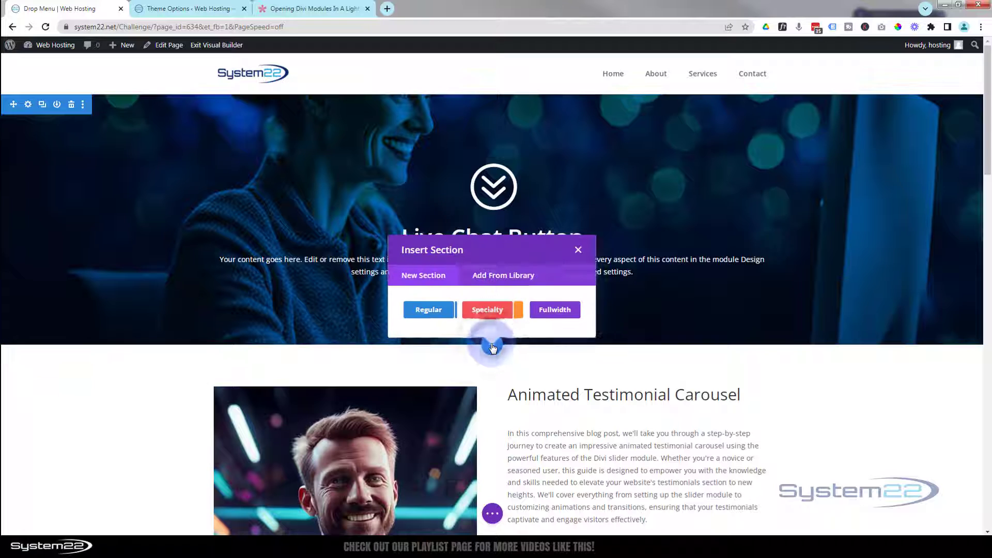
pyautogui.click(443, 311)
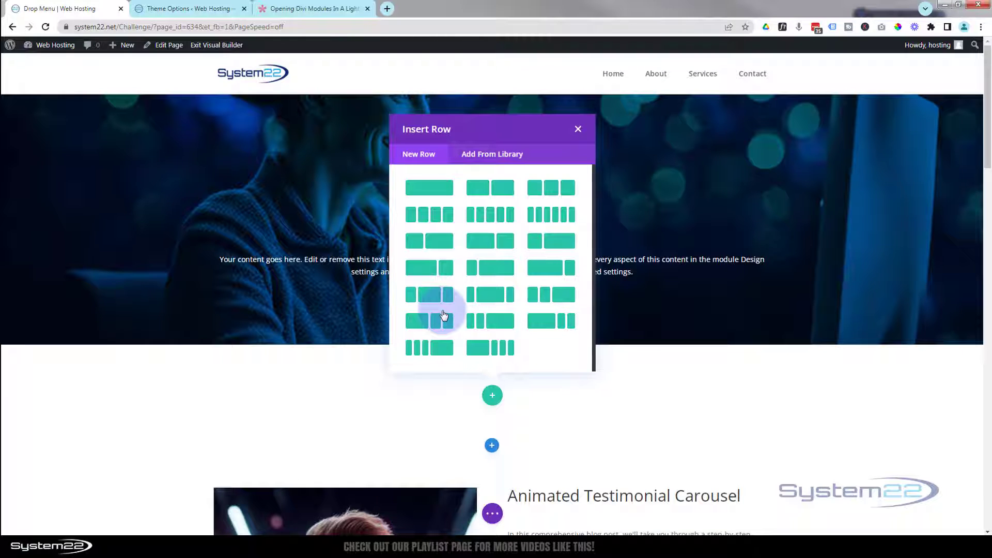
pyautogui.click(487, 219)
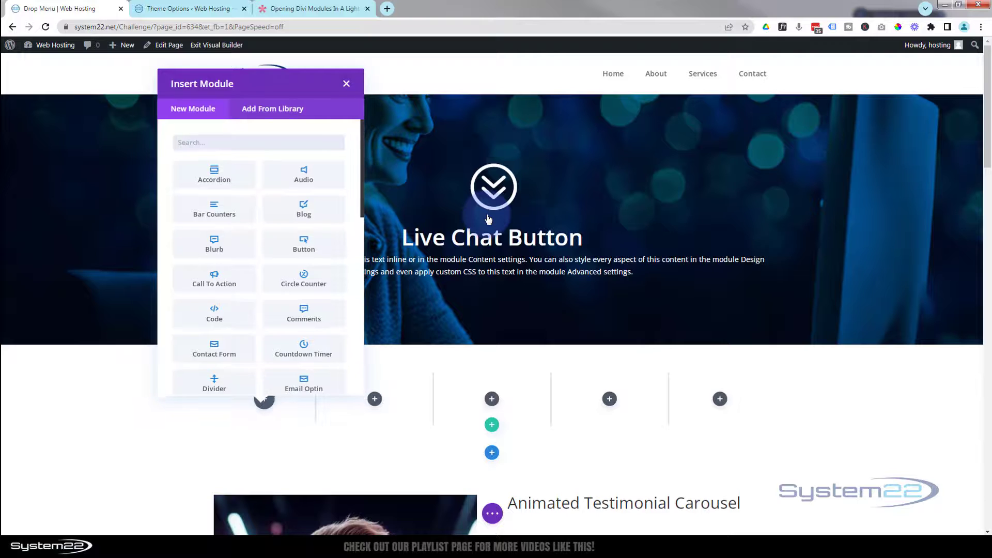
# - Add a Text module to the second column of the new five-column row
pyautogui.click(361, 413)
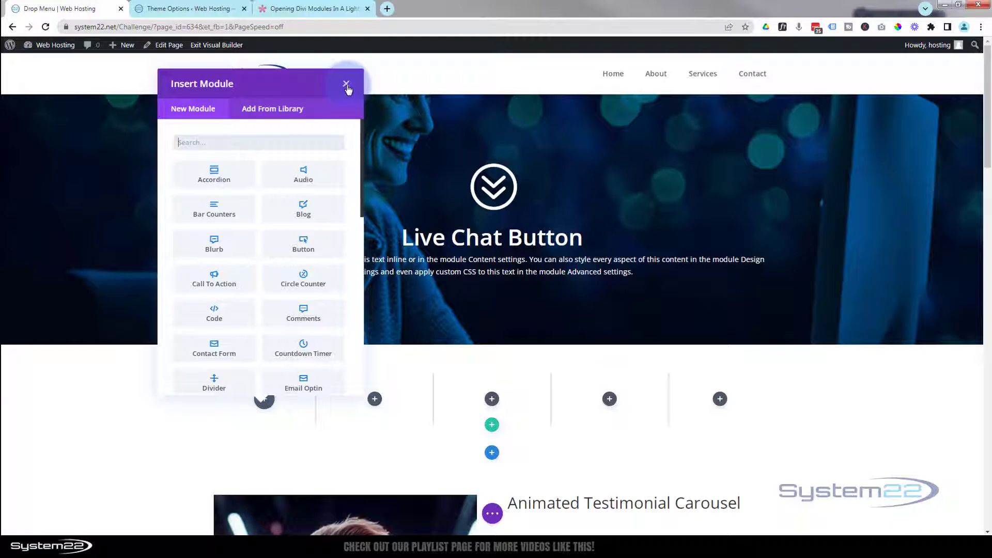
pyautogui.scroll(-4, 306, 276)
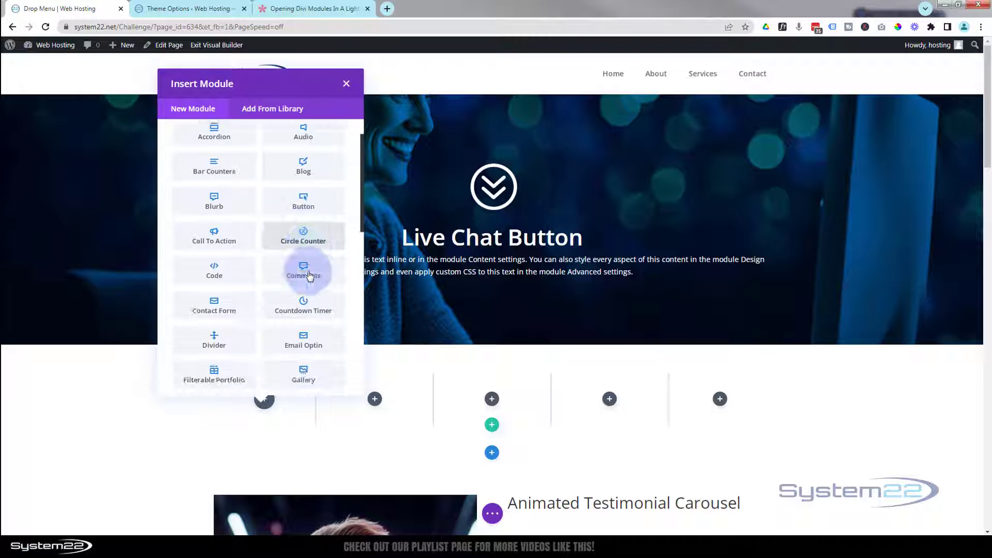
pyautogui.scroll(-5, 307, 278)
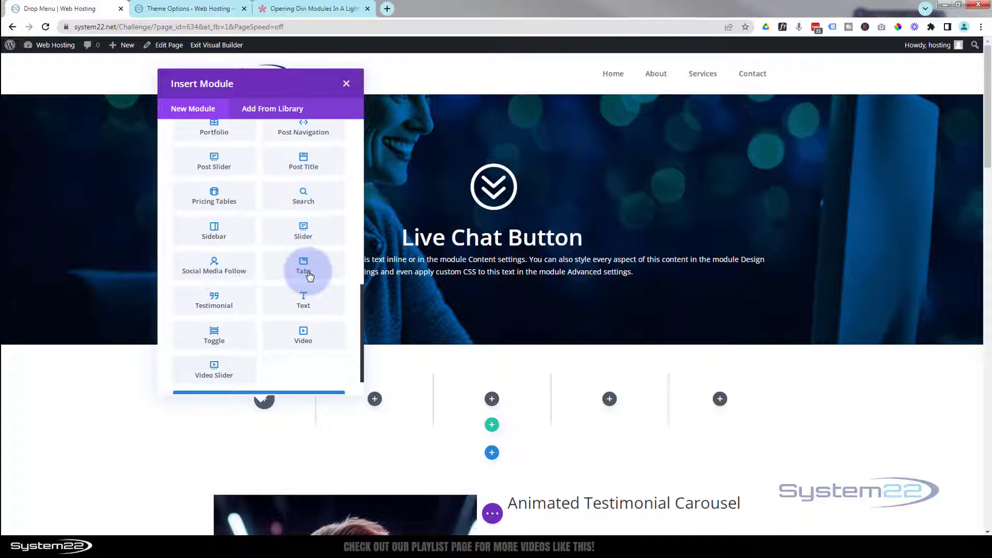
pyautogui.click(300, 276)
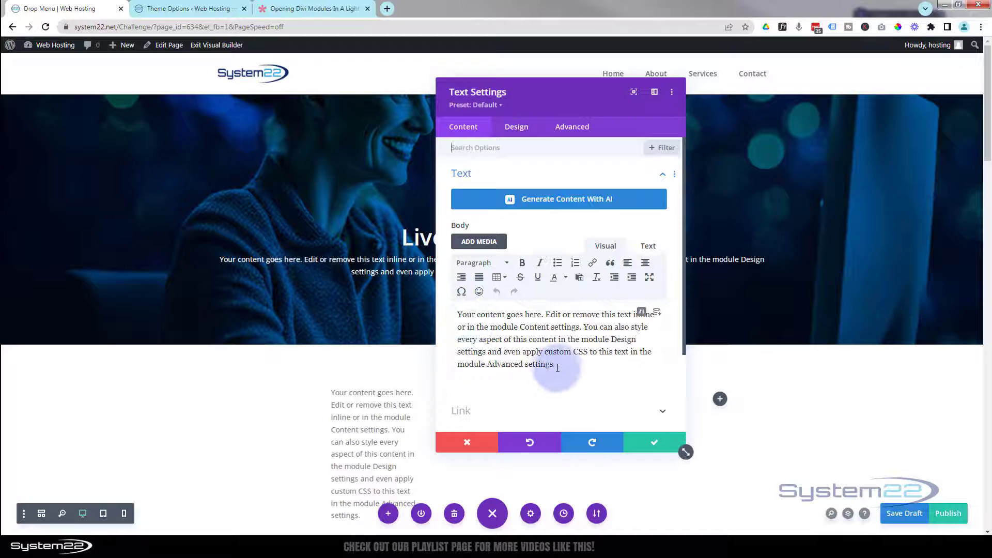
# - Replace the text module's body with "About us" and set its module link URL to #
pyautogui.moveTo(556, 365); pyautogui.dragTo(452, 310)
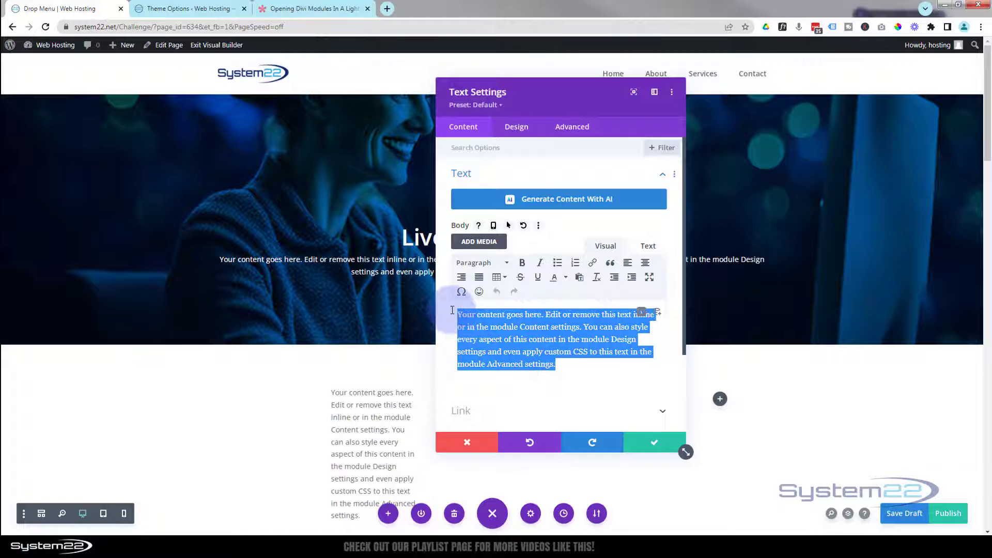
pyautogui.write('About us')
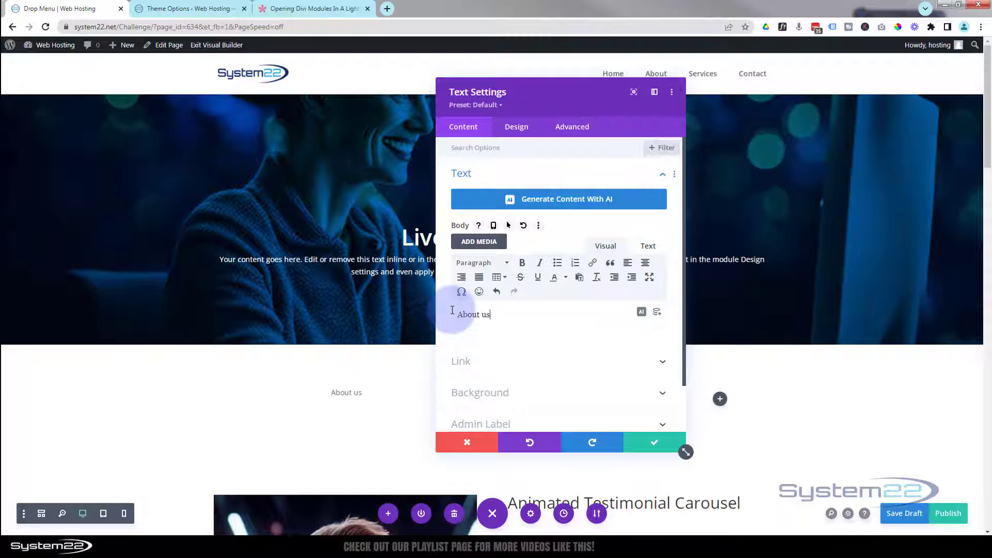
pyautogui.click(515, 363)
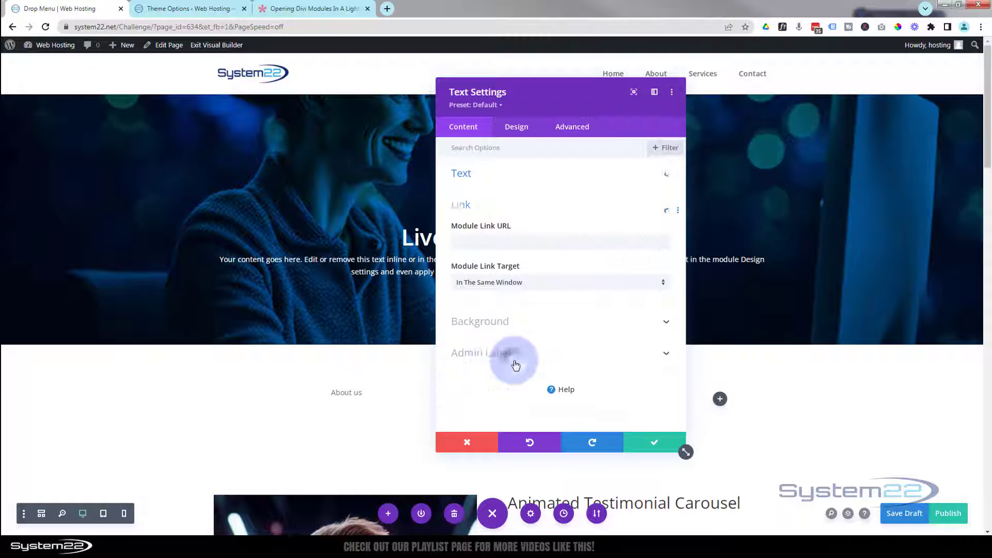
pyautogui.click(463, 251)
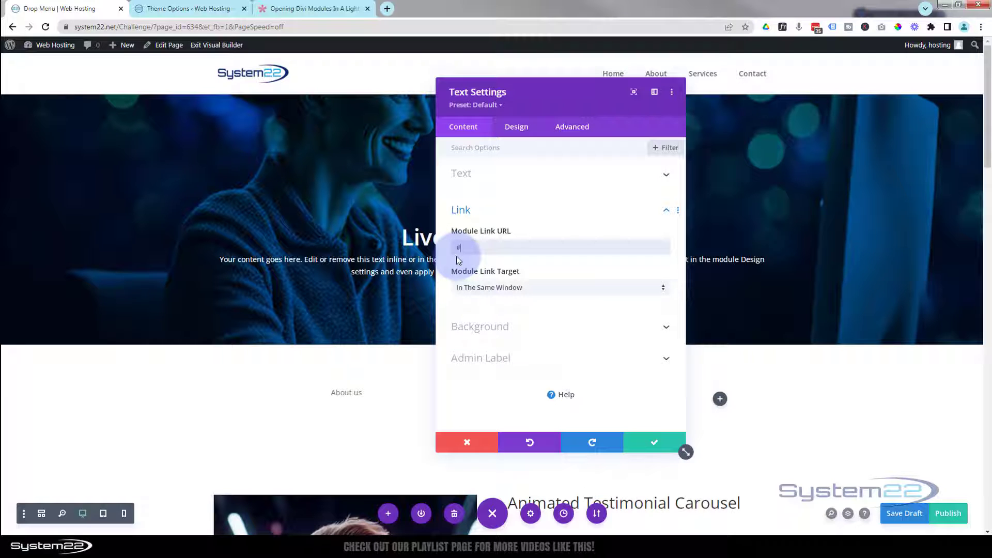
# - Set the "About us" text module's hover background color to black (#000000)
pyautogui.click(524, 328)
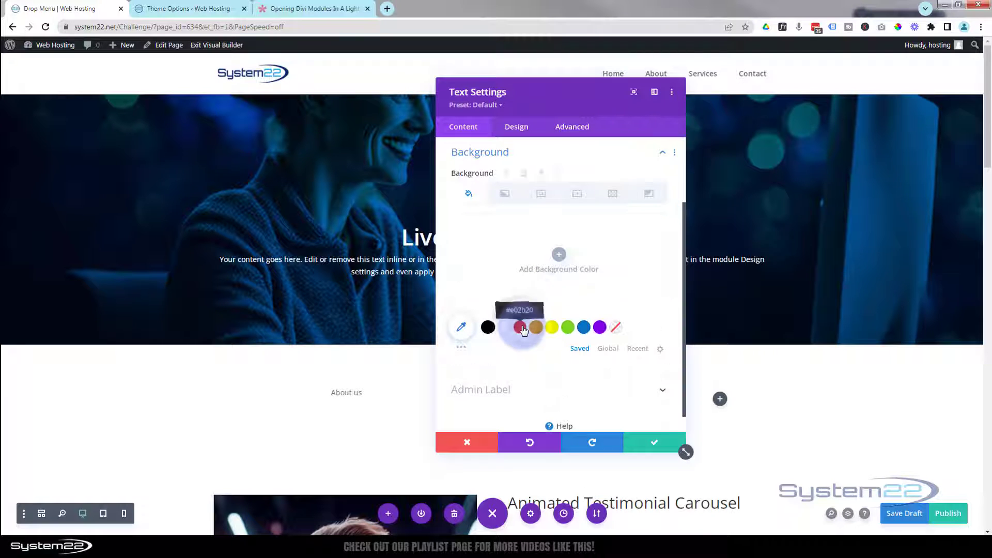
pyautogui.click(534, 174)
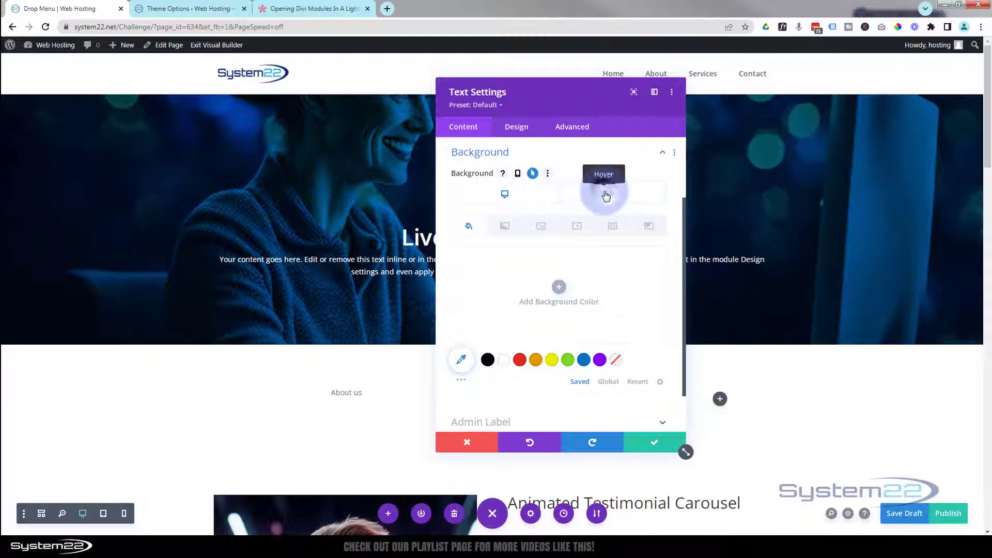
pyautogui.click(606, 195)
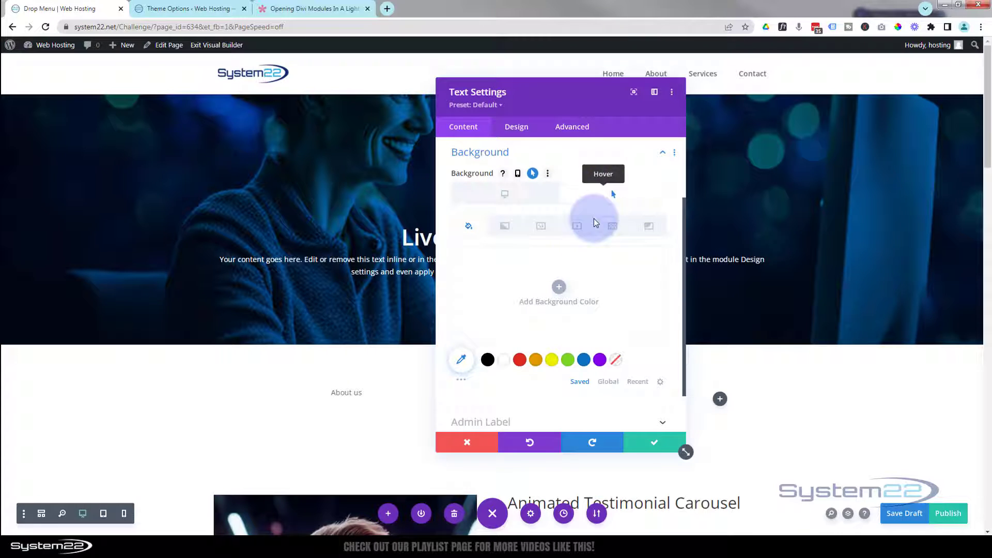
pyautogui.click(488, 360)
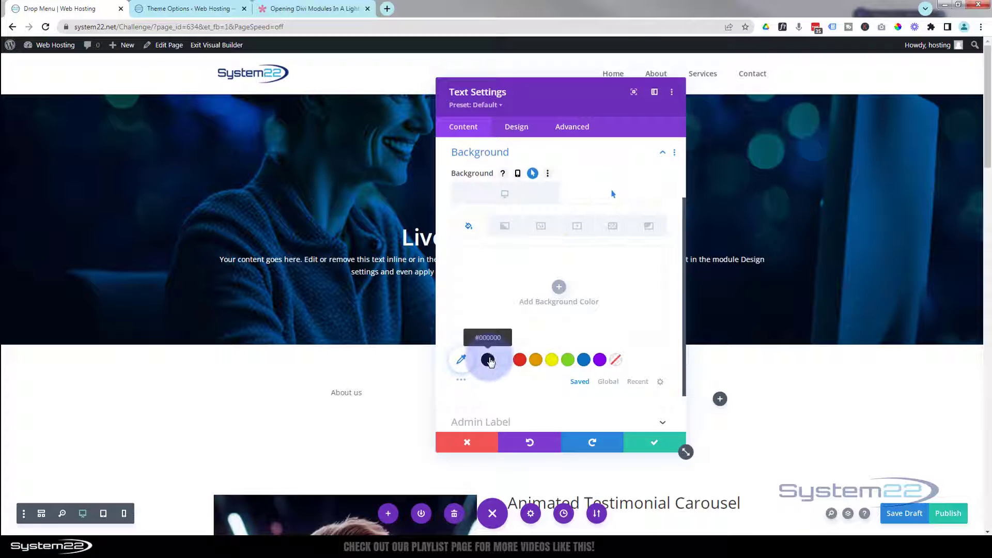
# - Style the module's text in white with green #7cda24 on hover, and set the text line height to 2.5em
pyautogui.click(525, 135)
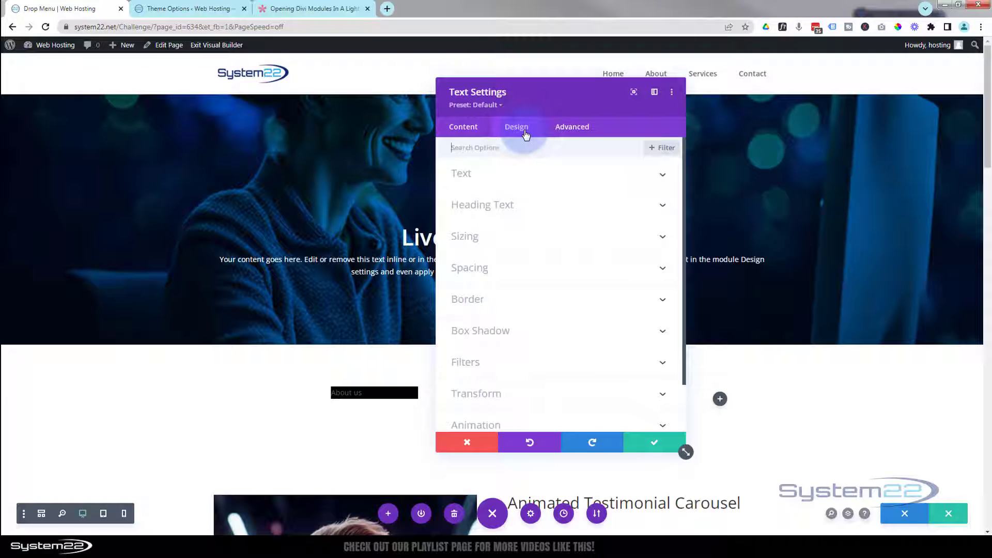
pyautogui.click(558, 176)
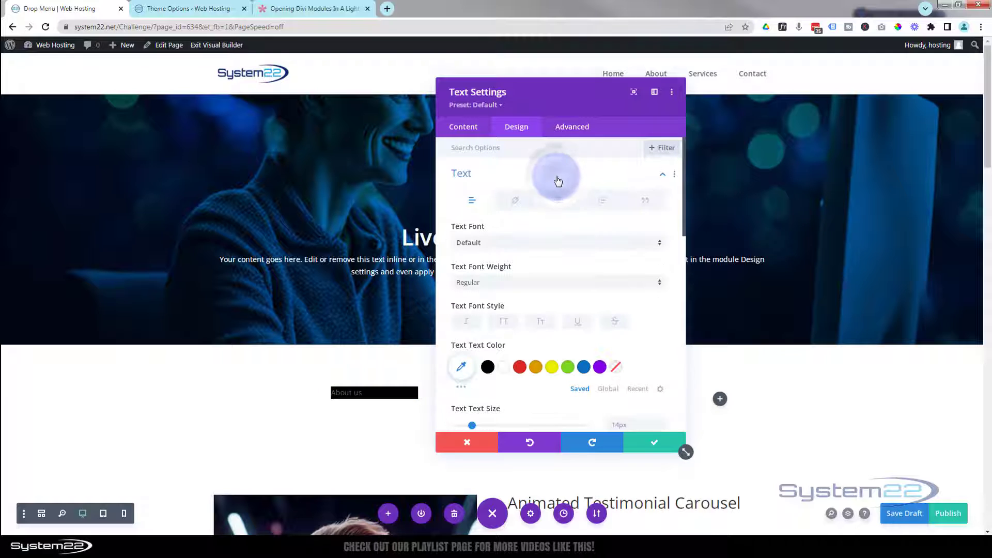
pyautogui.click(504, 368)
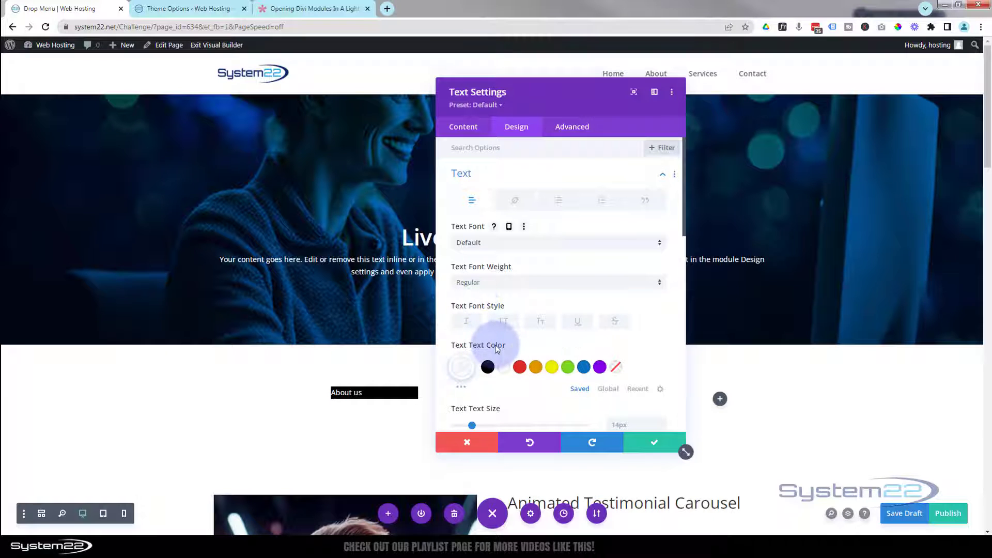
pyautogui.click(546, 345)
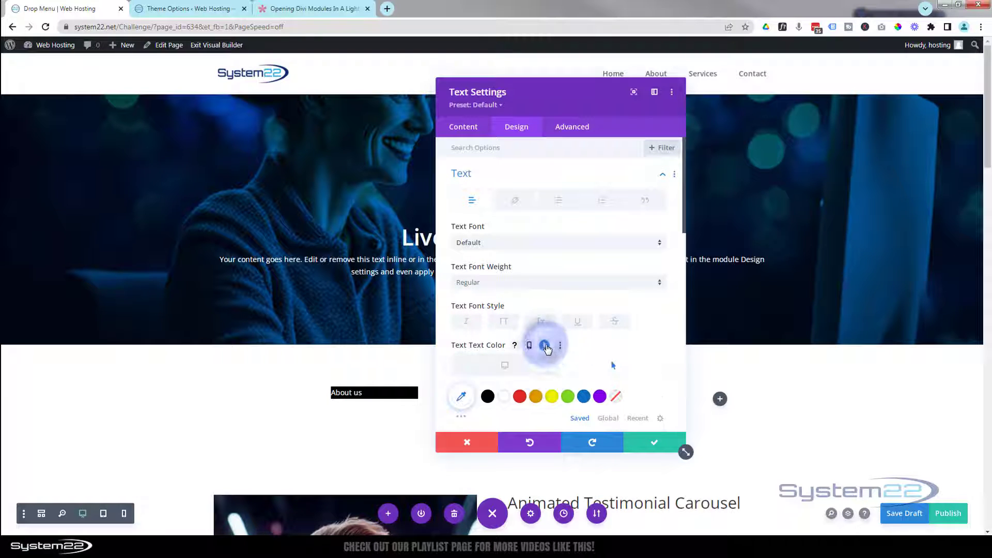
pyautogui.click(568, 397)
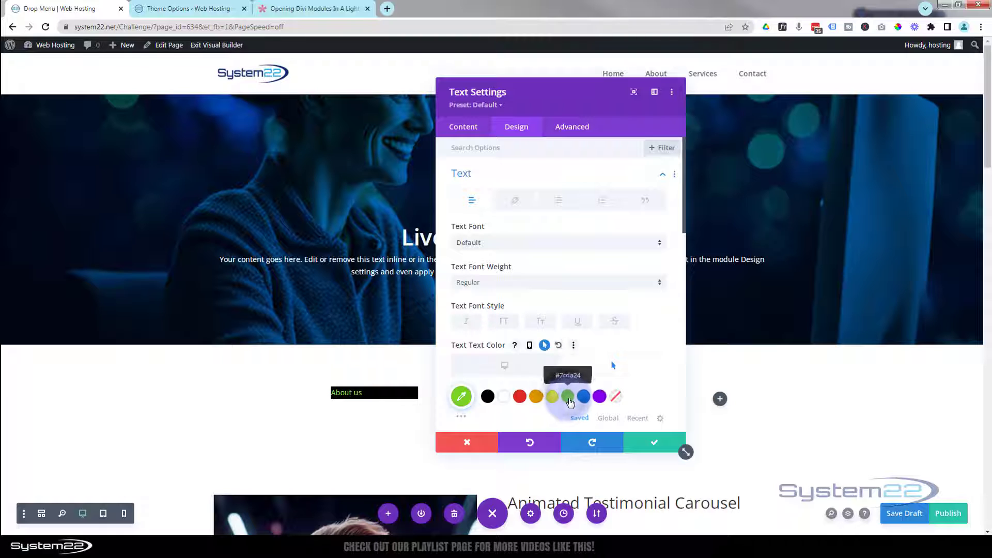
pyautogui.scroll(-4, 508, 325)
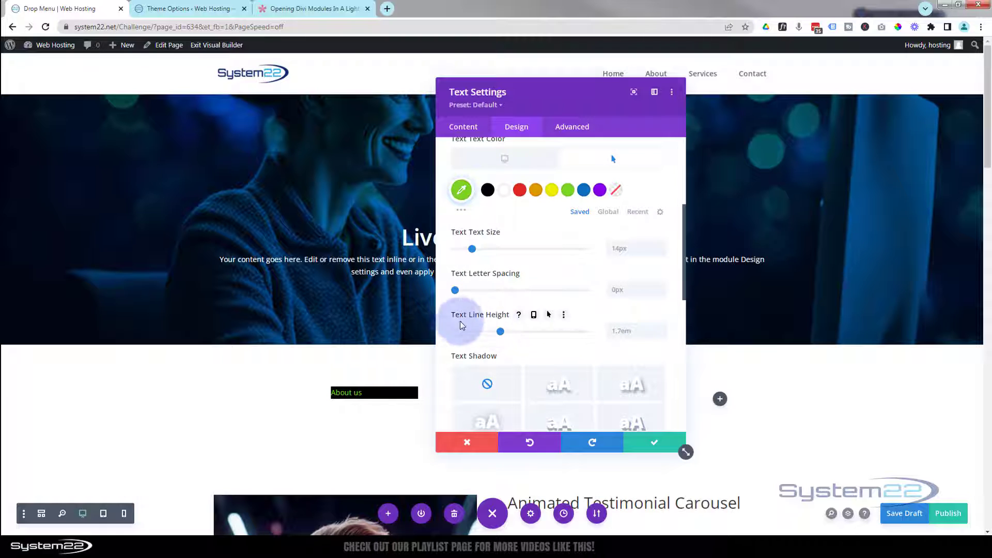
pyautogui.moveTo(500, 333); pyautogui.dragTo(551, 332)
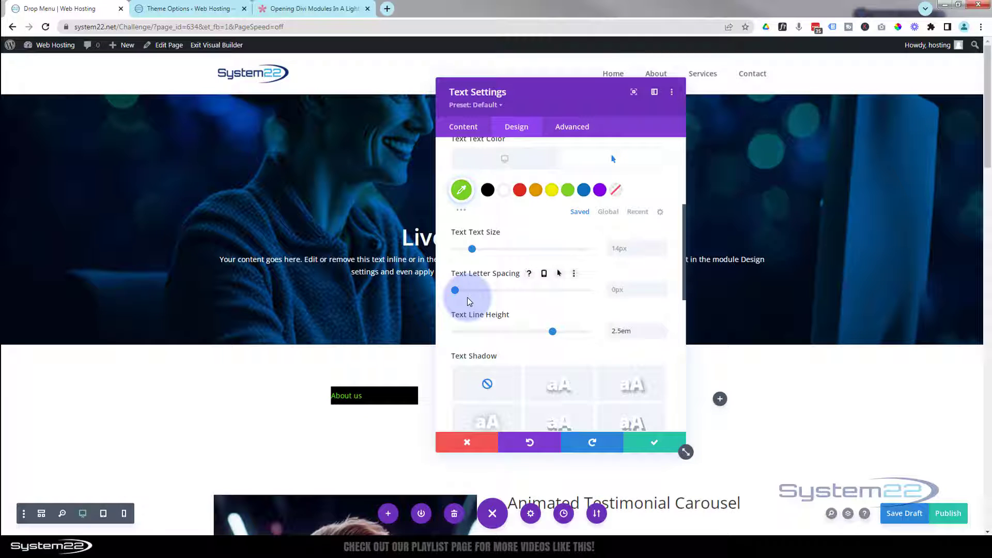
# - Give the text module a 1px solid bottom border in semi-transparent white, rgba(255,255,255,0.46)
pyautogui.scroll(-8, 469, 302)
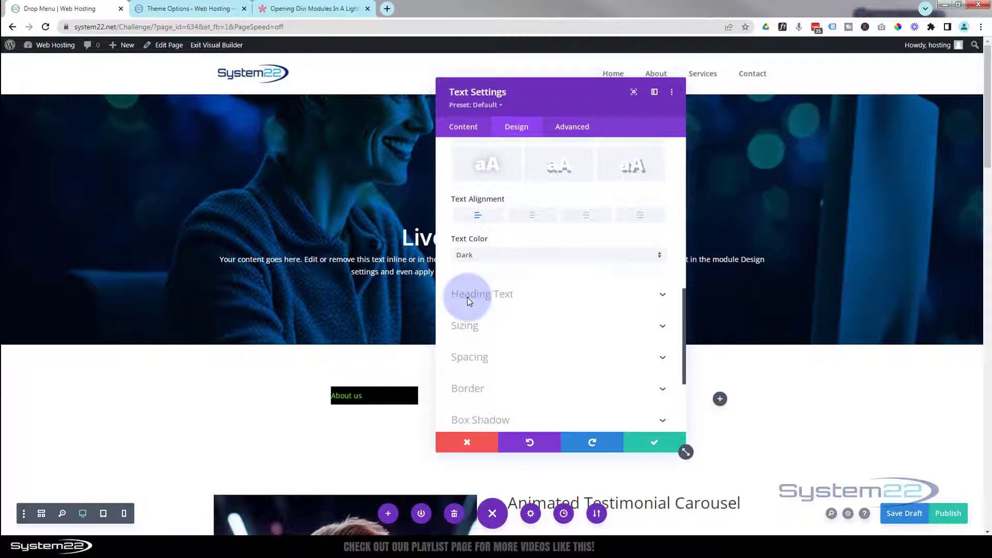
pyautogui.click(514, 286)
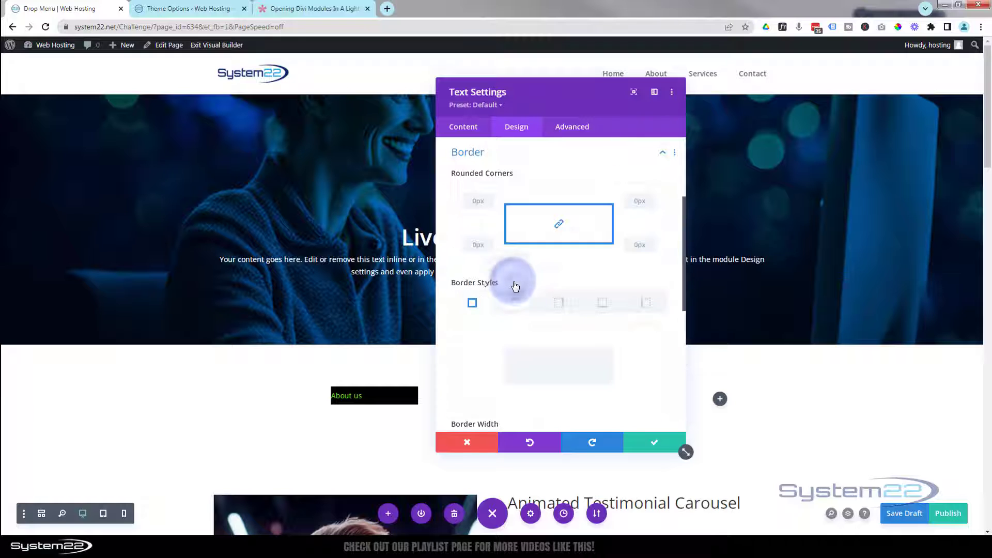
pyautogui.click(611, 304)
pyautogui.scroll(-3, 599, 307)
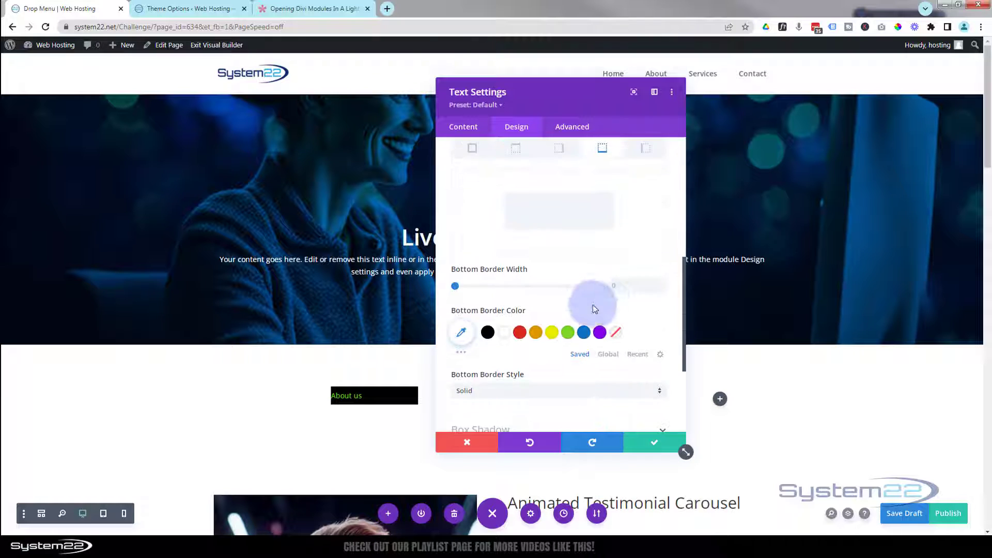
pyautogui.click(507, 332)
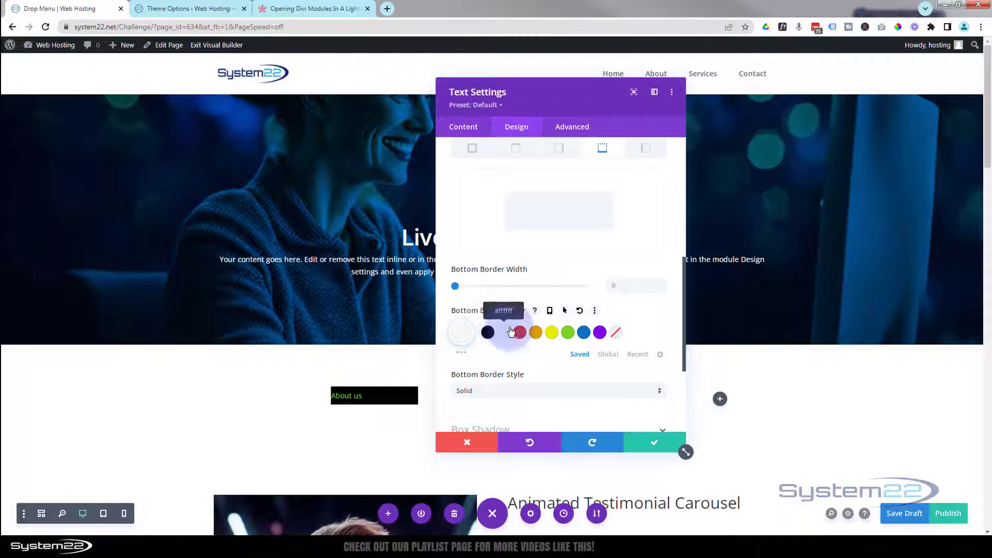
pyautogui.click(462, 332)
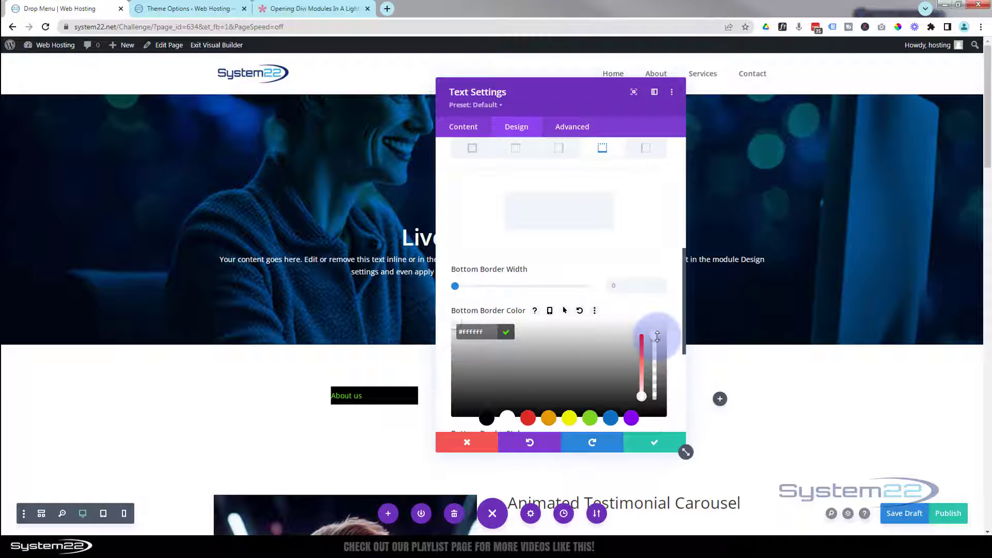
pyautogui.moveTo(657, 336); pyautogui.dragTo(655, 380)
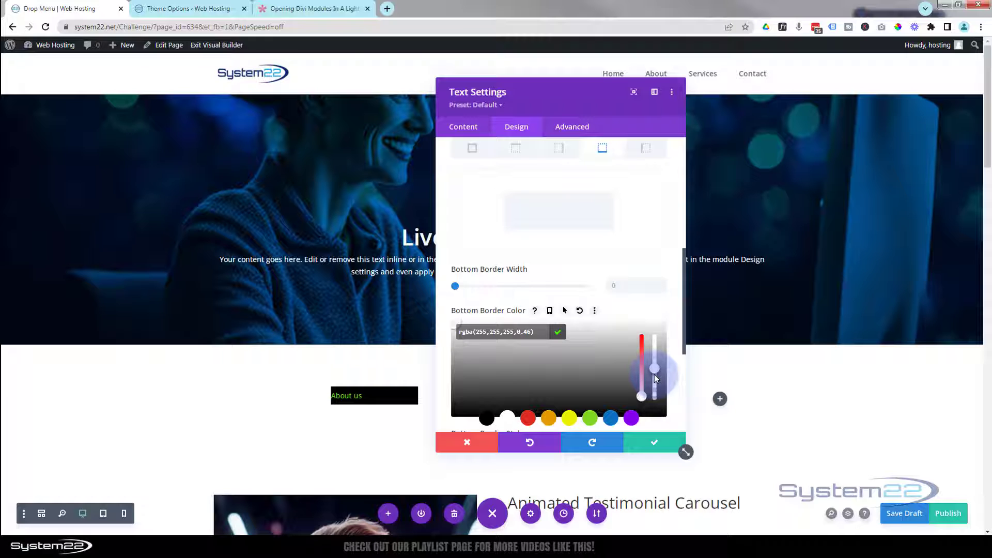
pyautogui.click(662, 282)
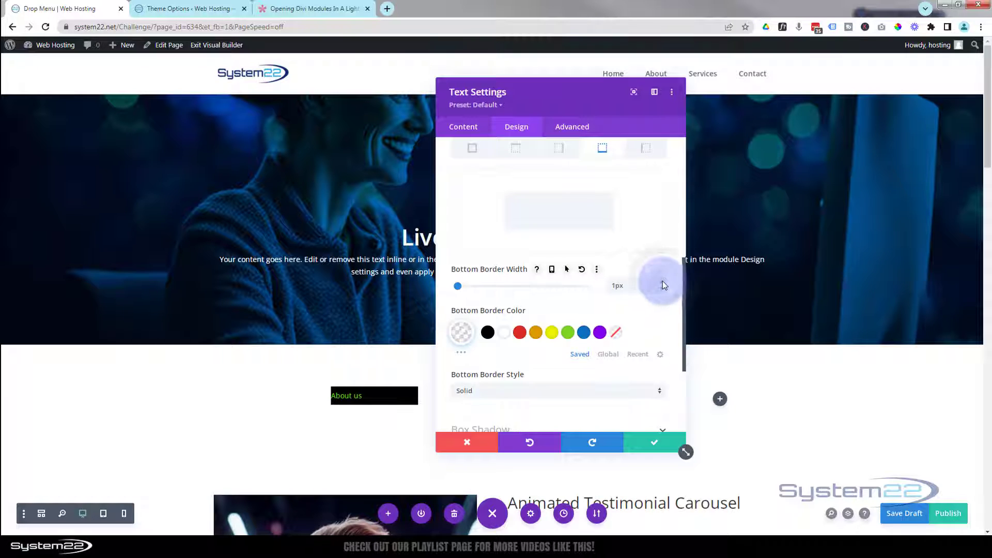
# - Try to set the bottom border's hover color to green
pyautogui.click(568, 269)
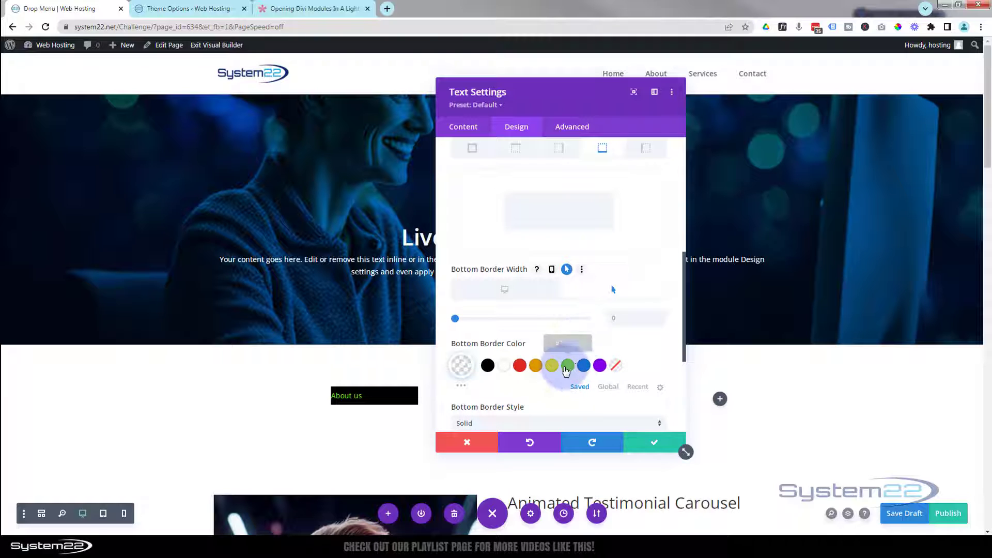
pyautogui.click(566, 366)
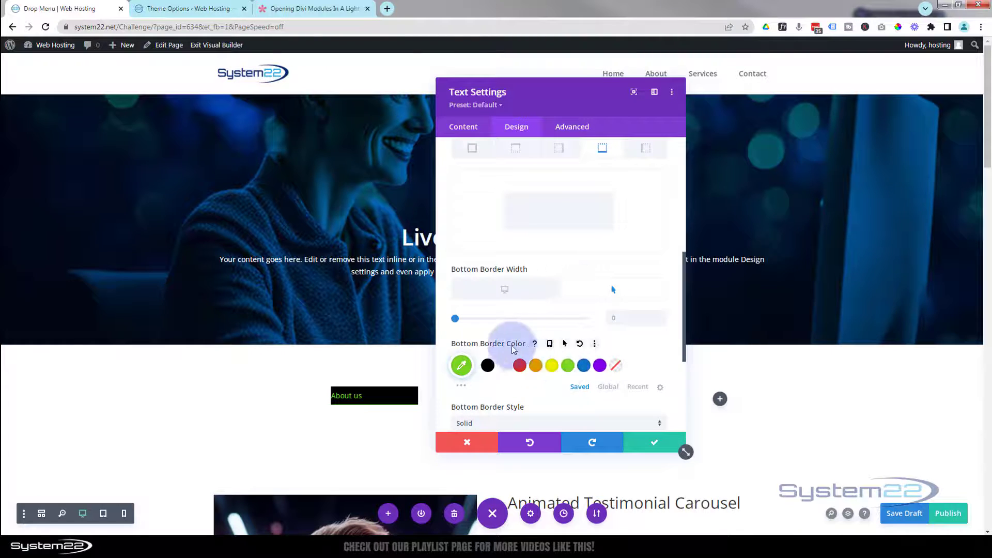
# - Set the text module's left padding to 20px and bottom margin to 0px, and save its settings
pyautogui.scroll(8, 513, 350)
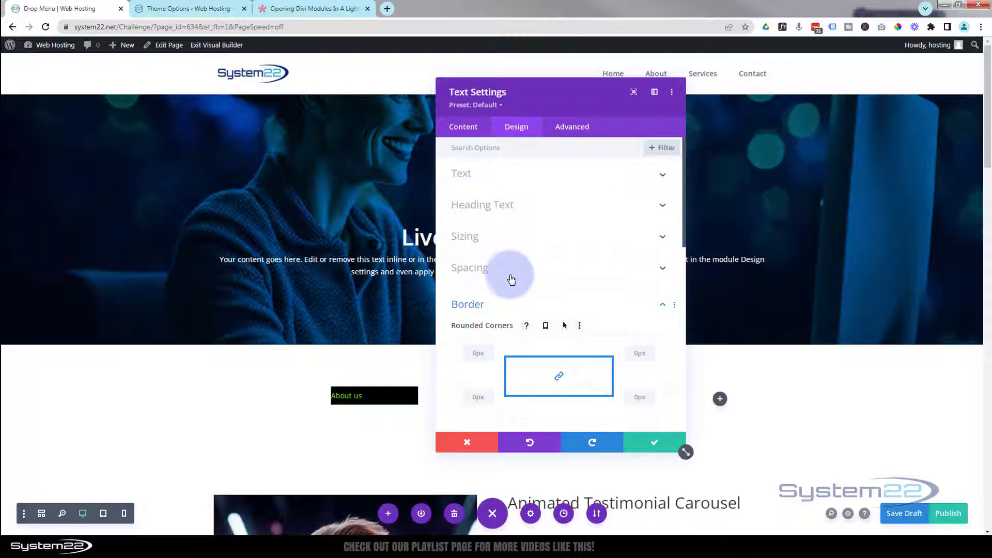
pyautogui.click(512, 274)
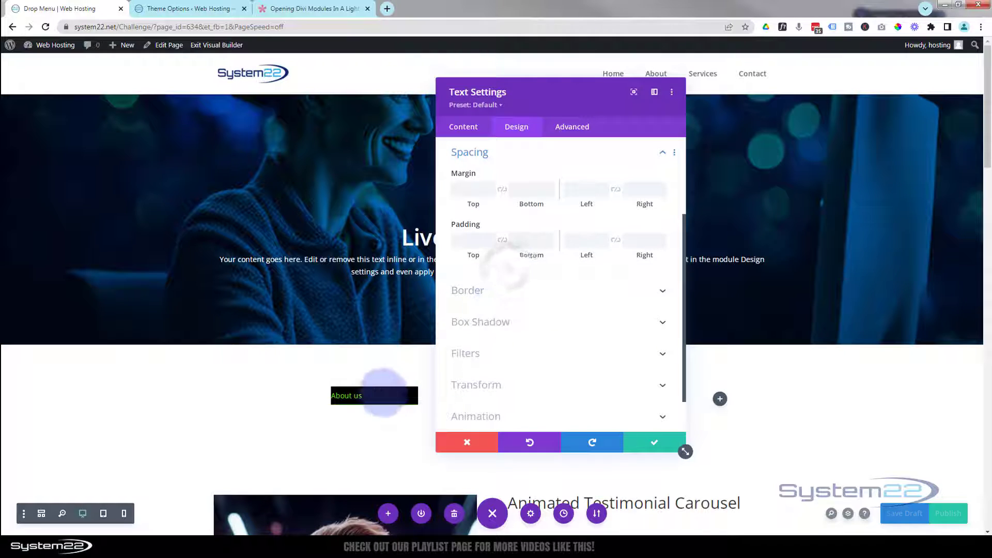
pyautogui.click(578, 240)
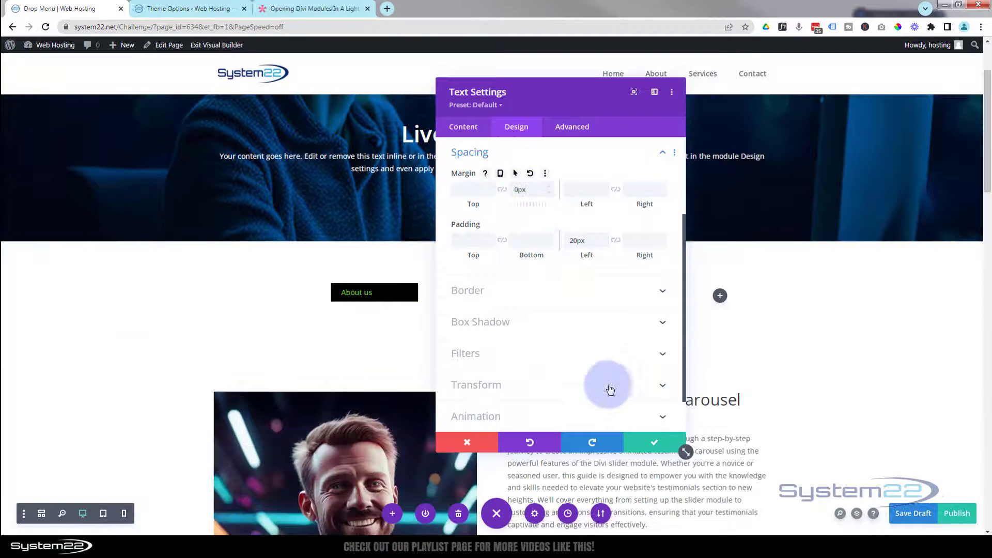
pyautogui.click(652, 441)
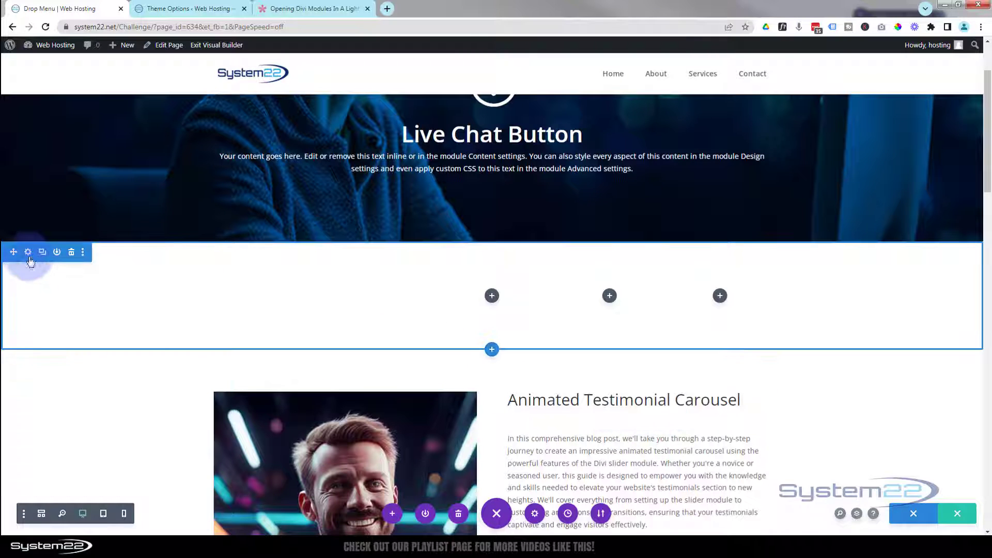
# - Move the "About us" module into the first column and set the section's background color to dark grey #242424
pyautogui.click(27, 252)
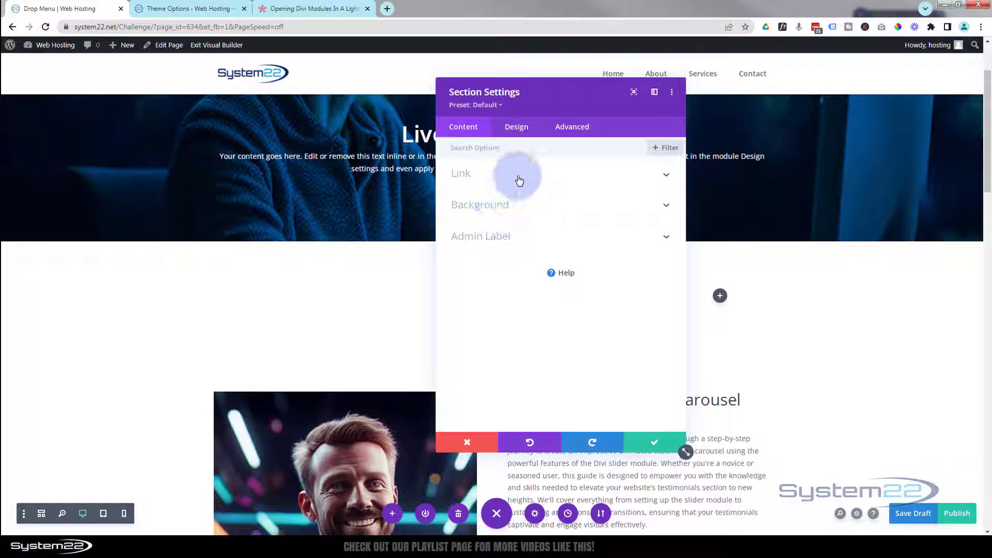
pyautogui.click(513, 206)
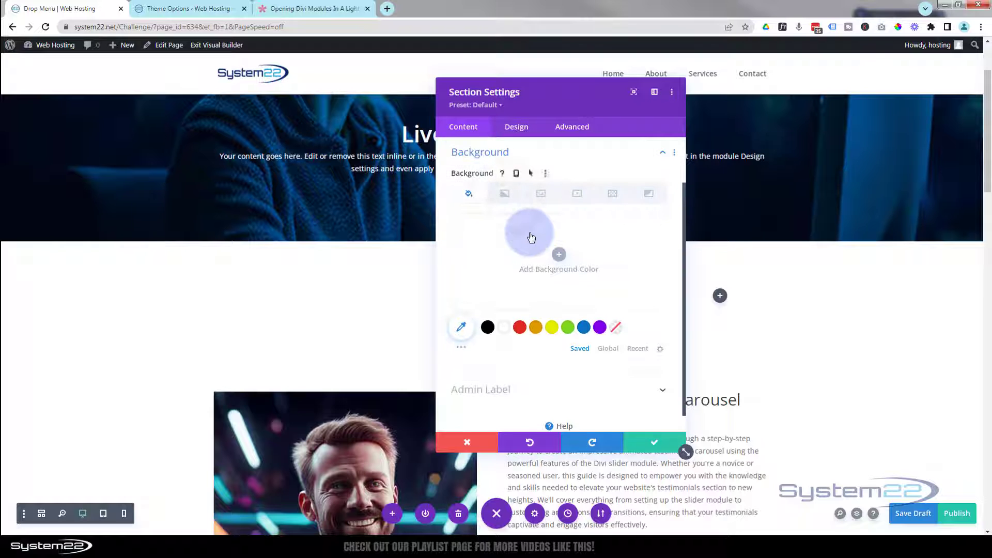
pyautogui.click(462, 350)
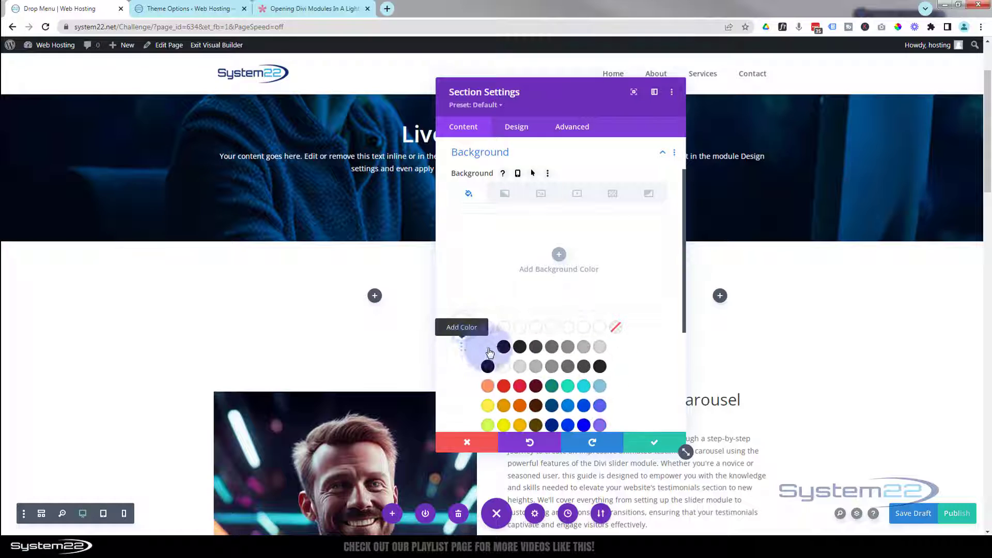
pyautogui.click(504, 350)
pyautogui.click(524, 349)
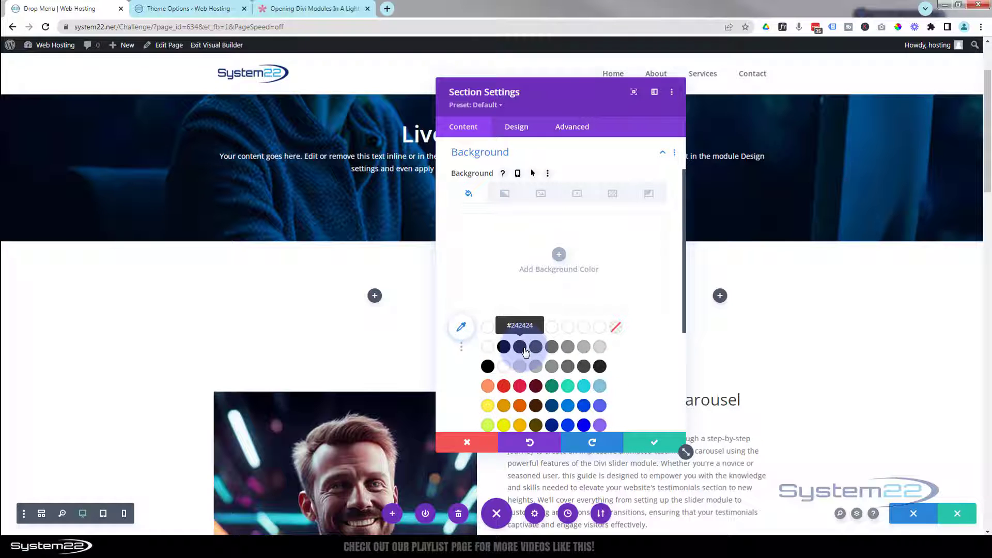
pyautogui.click(524, 348)
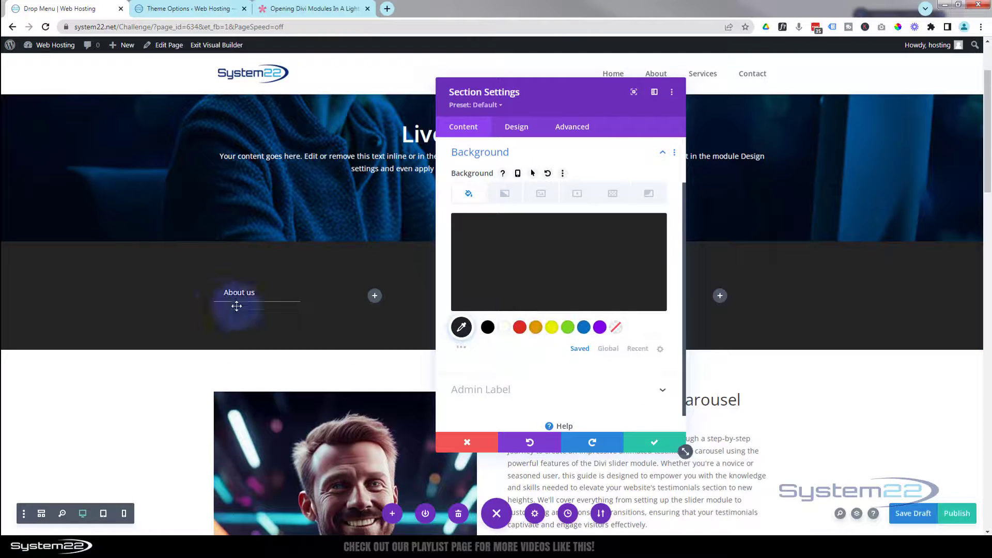
pyautogui.click(653, 443)
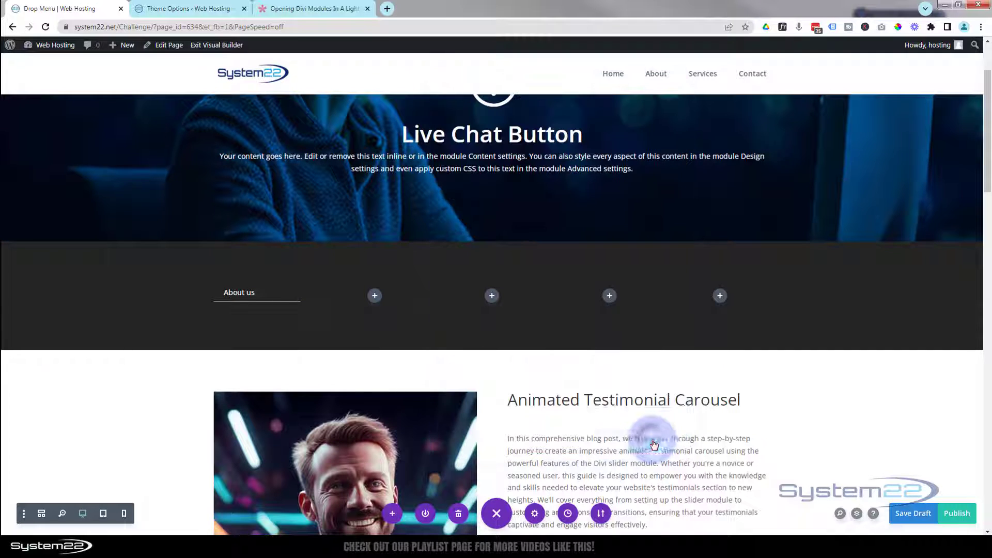
# - Duplicate the "About us" text module four times in the first column
pyautogui.click(253, 291)
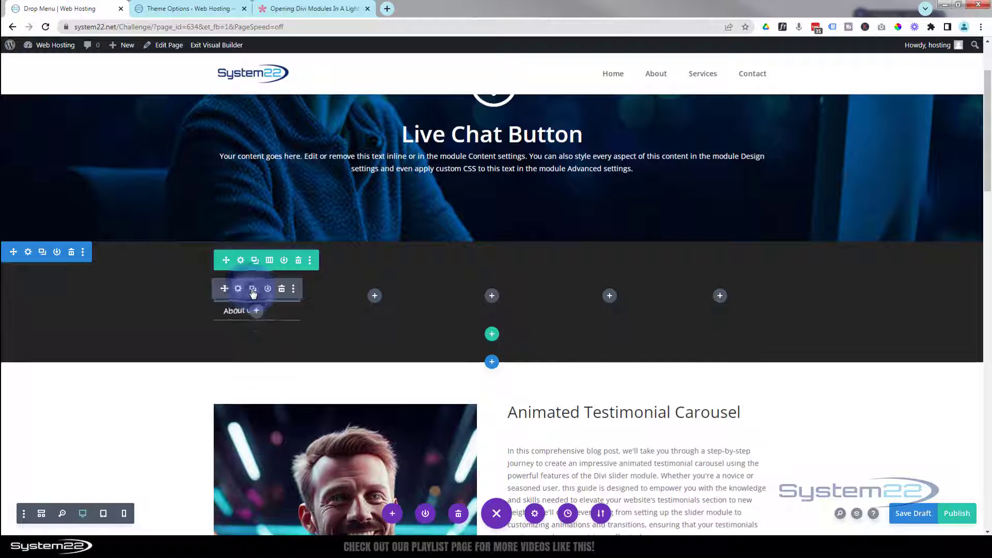
pyautogui.click(253, 291)
pyautogui.click(253, 291)
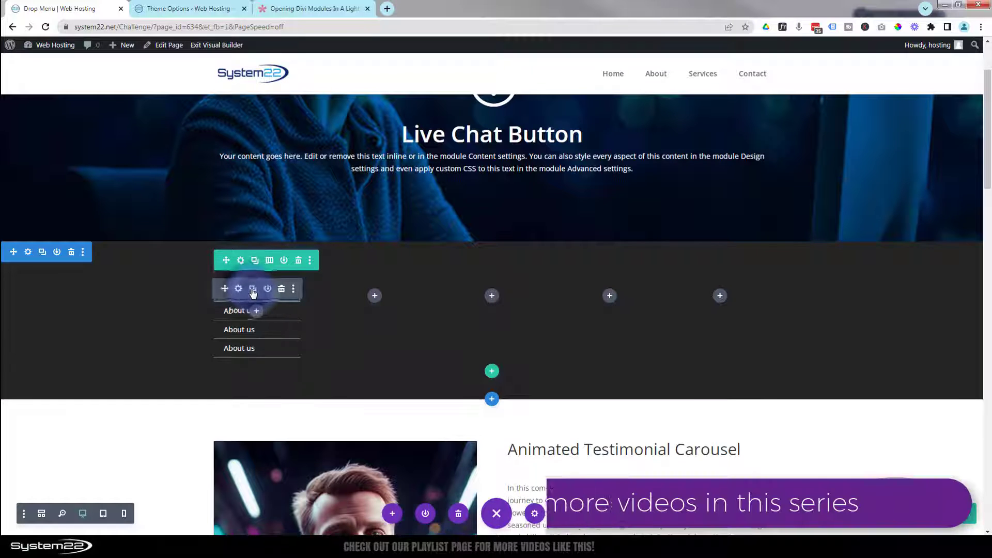
pyautogui.click(253, 345)
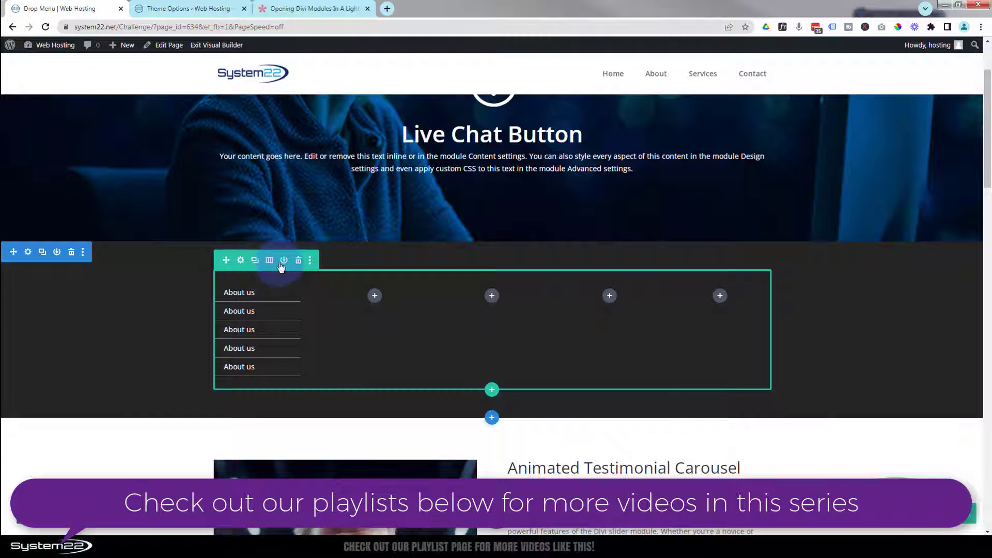
# - Set the link row's width and max width to 100%
pyautogui.click(241, 262)
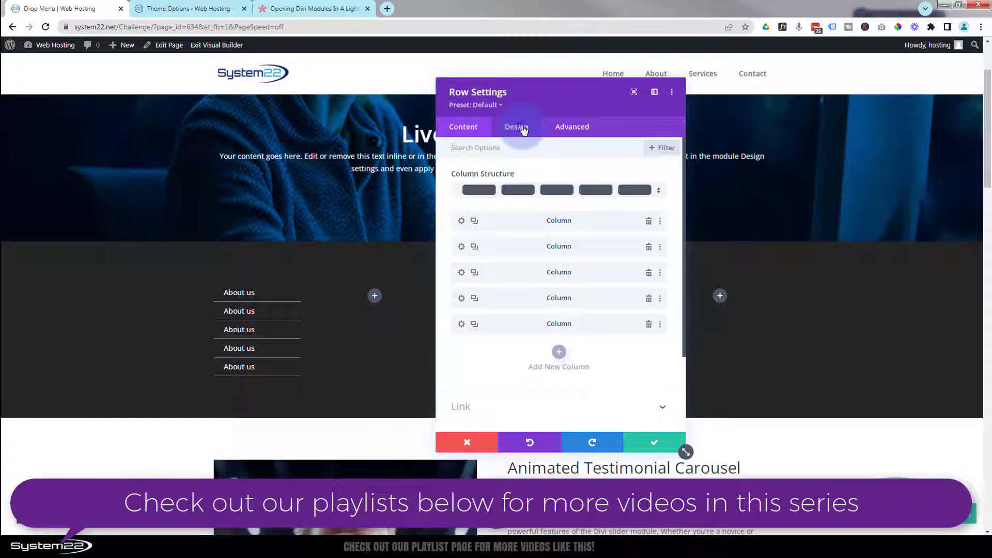
pyautogui.click(517, 127)
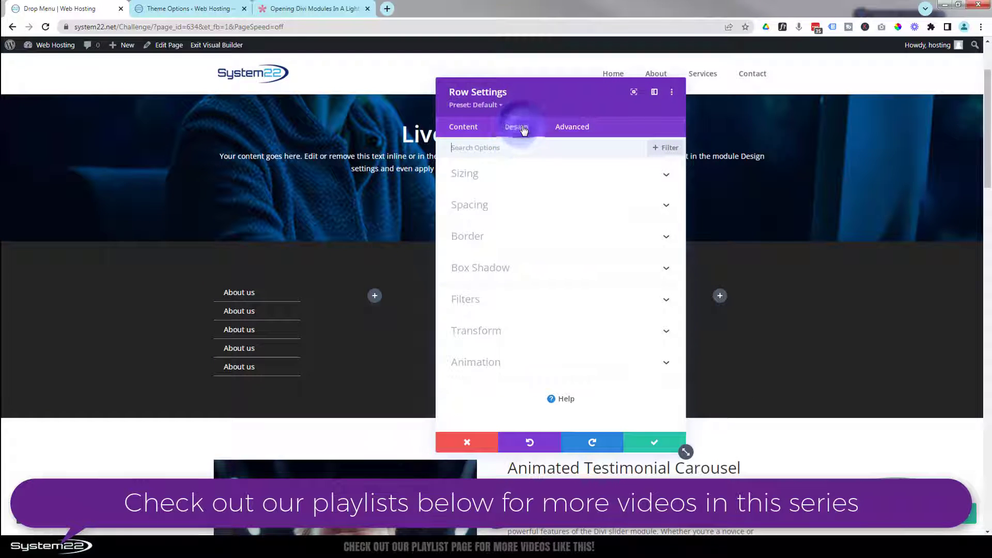
pyautogui.click(519, 183)
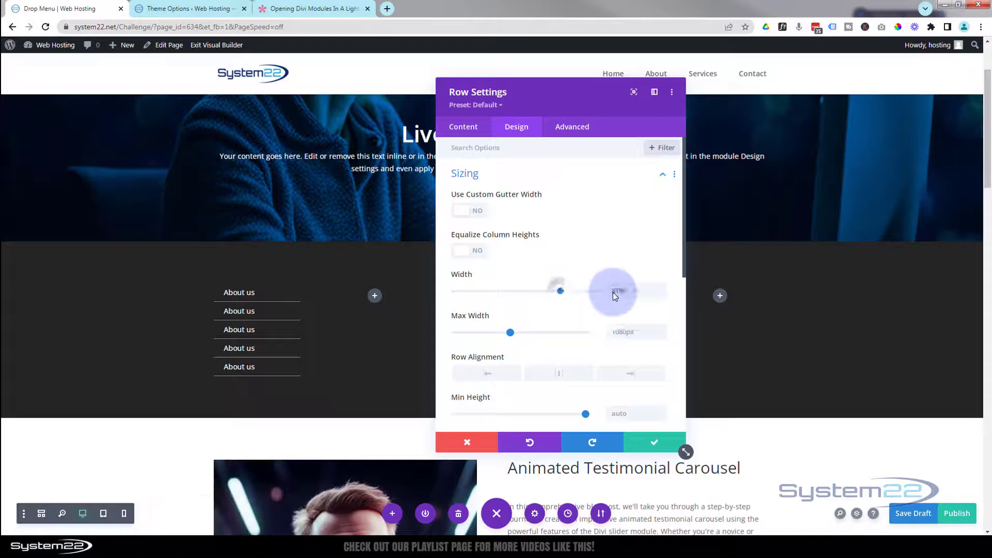
pyautogui.moveTo(613, 293); pyautogui.dragTo(637, 293)
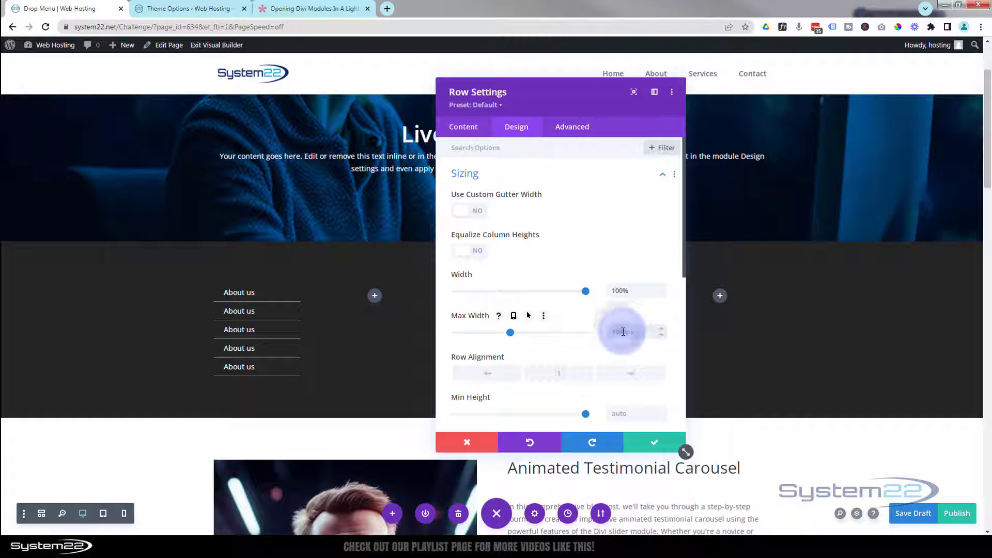
pyautogui.write('1')
pyautogui.write('00px%')
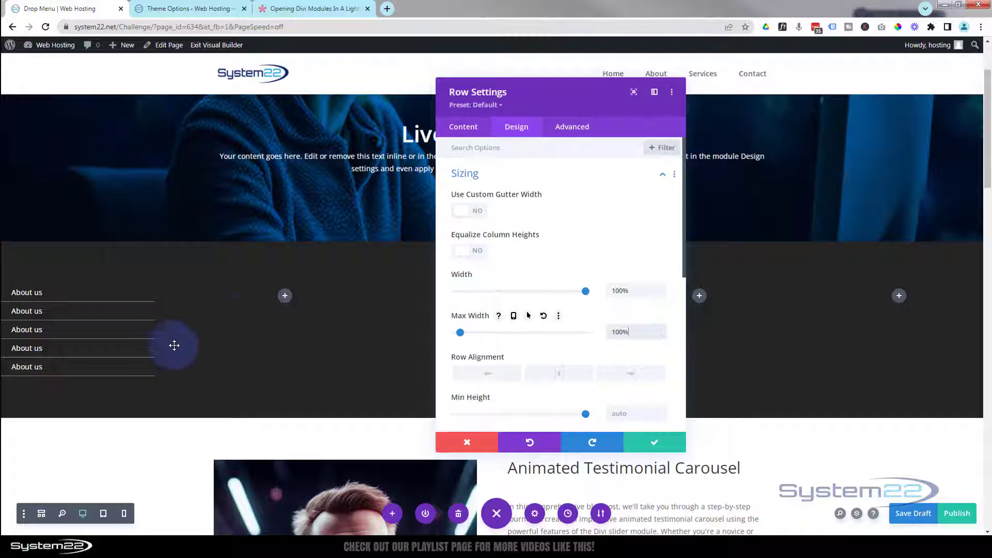
pyautogui.click(480, 328)
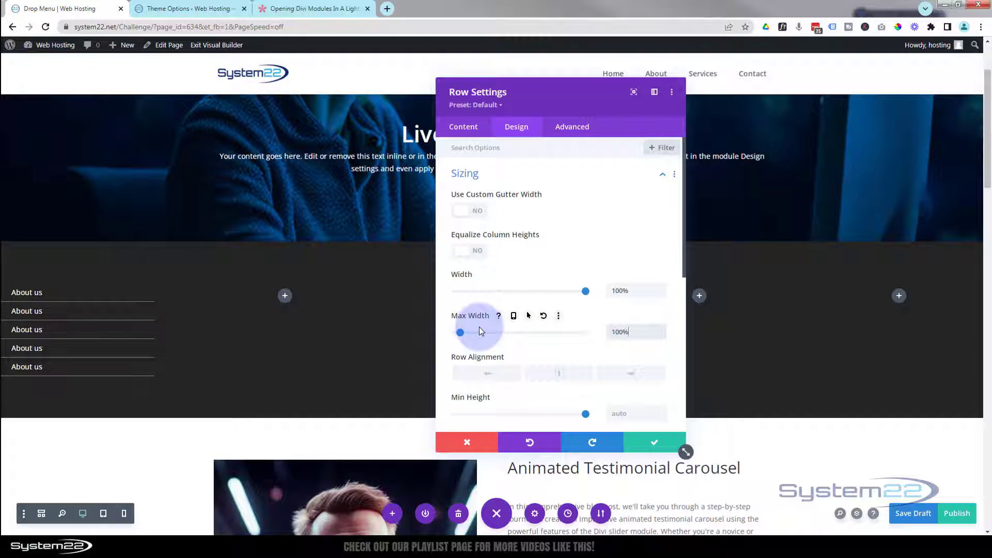
pyautogui.click(626, 332)
pyautogui.click(632, 333)
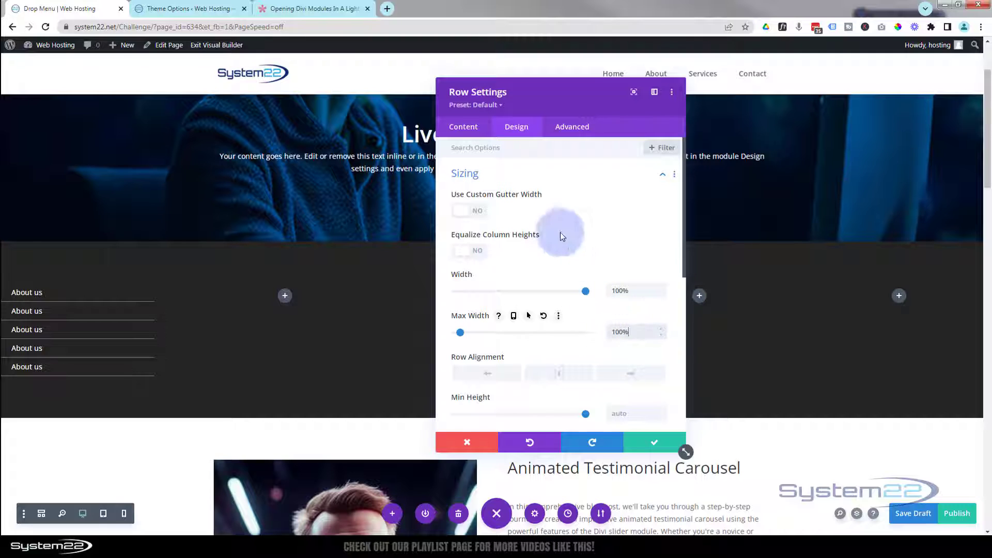
pyautogui.click(500, 176)
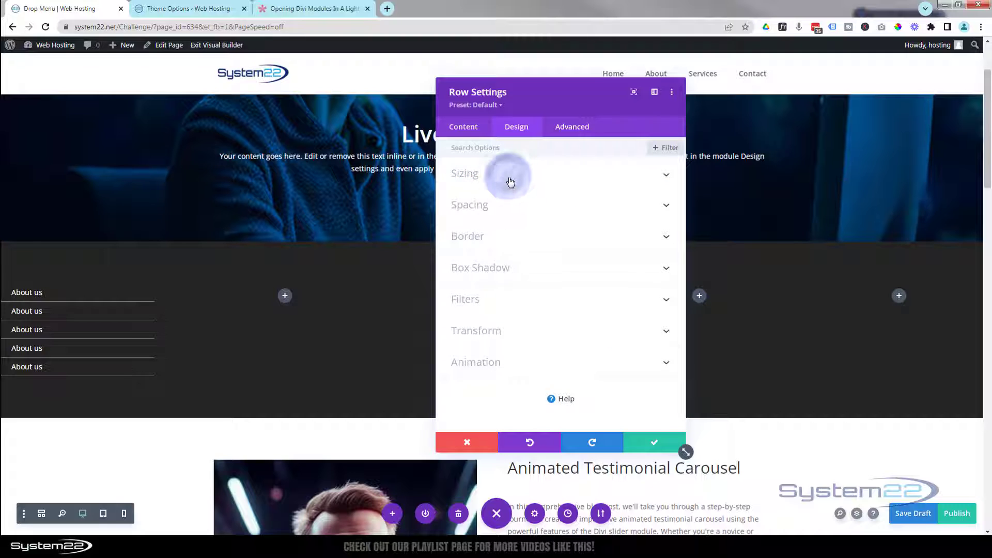
# - Set the row's left and right padding to 5% and save the row settings
pyautogui.click(488, 206)
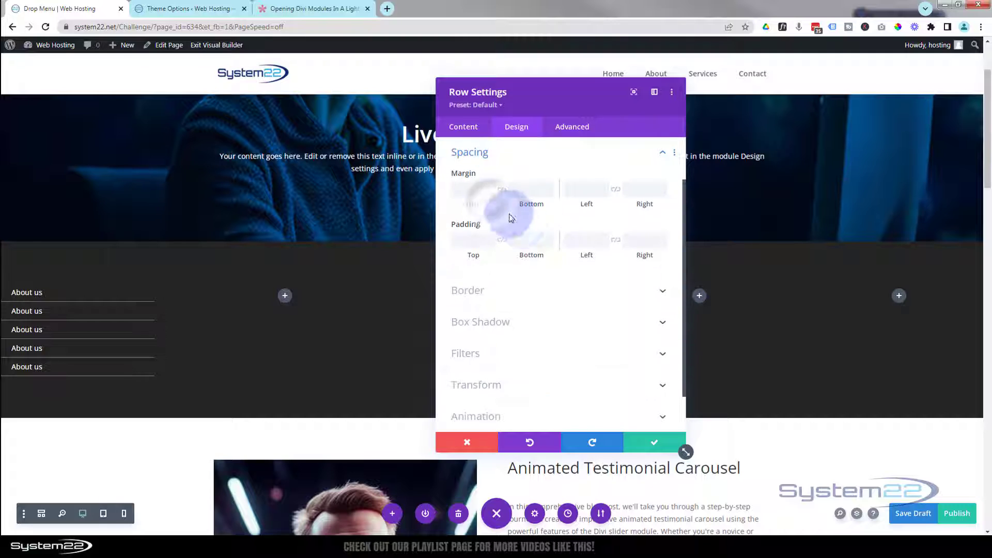
pyautogui.click(576, 240)
pyautogui.write('5px')
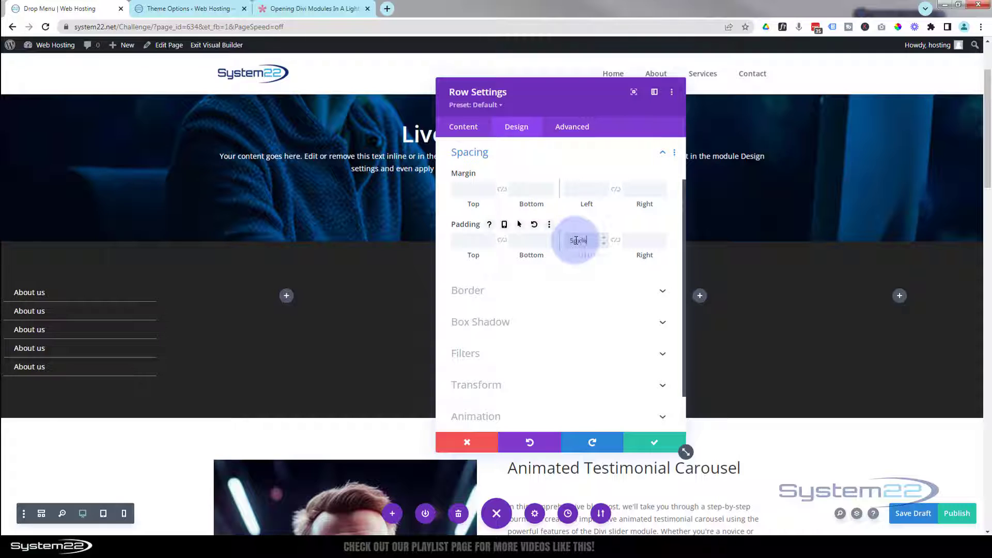
pyautogui.press('BackSpace')
pyautogui.press('BackSpace')
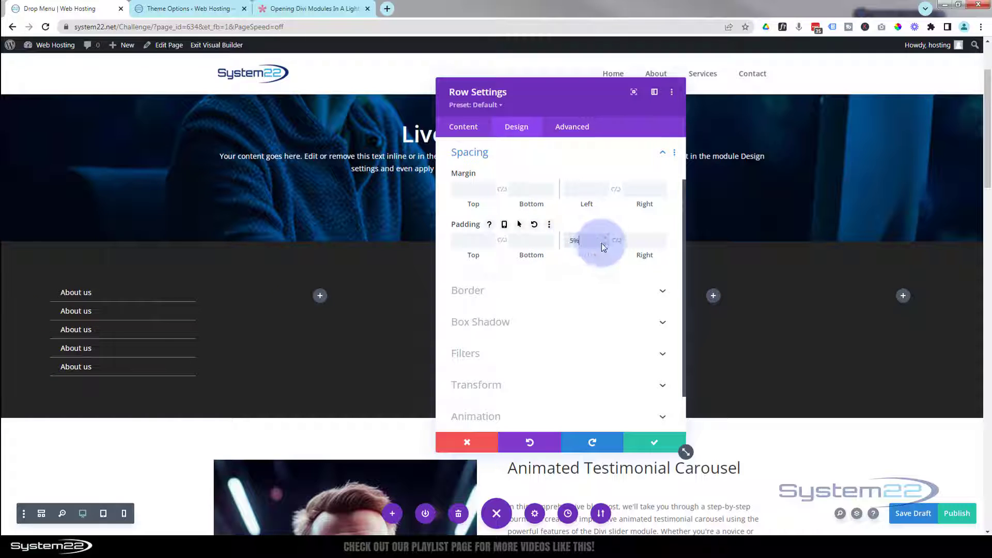
pyautogui.click(615, 243)
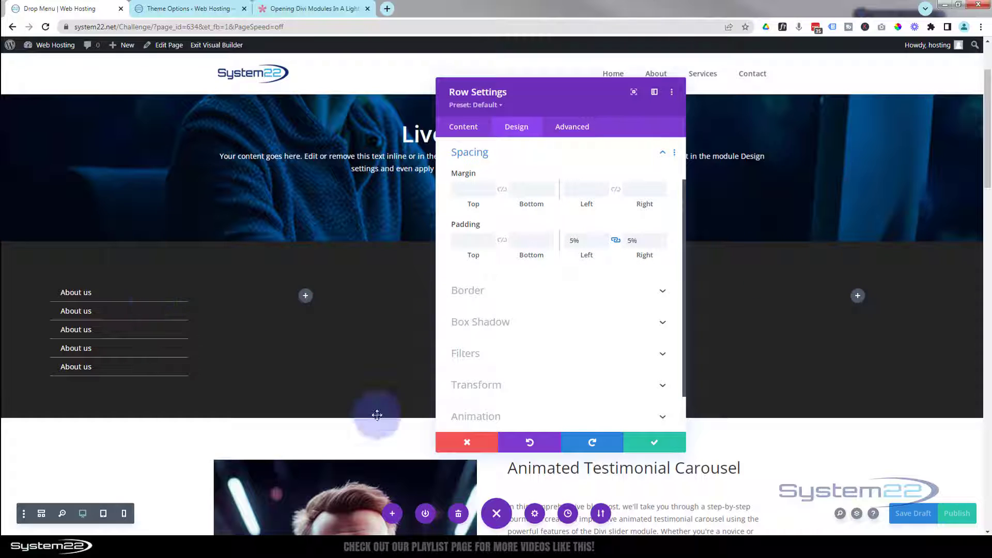
pyautogui.click(655, 442)
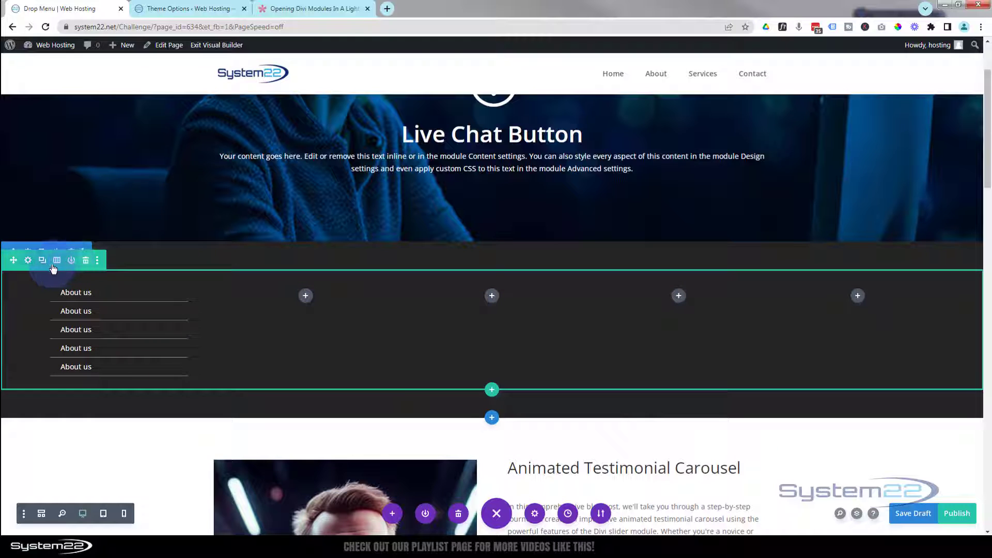
# - Delete the "About us" row and insert the saved "mm links 1" row from the library in its place
pyautogui.click(87, 262)
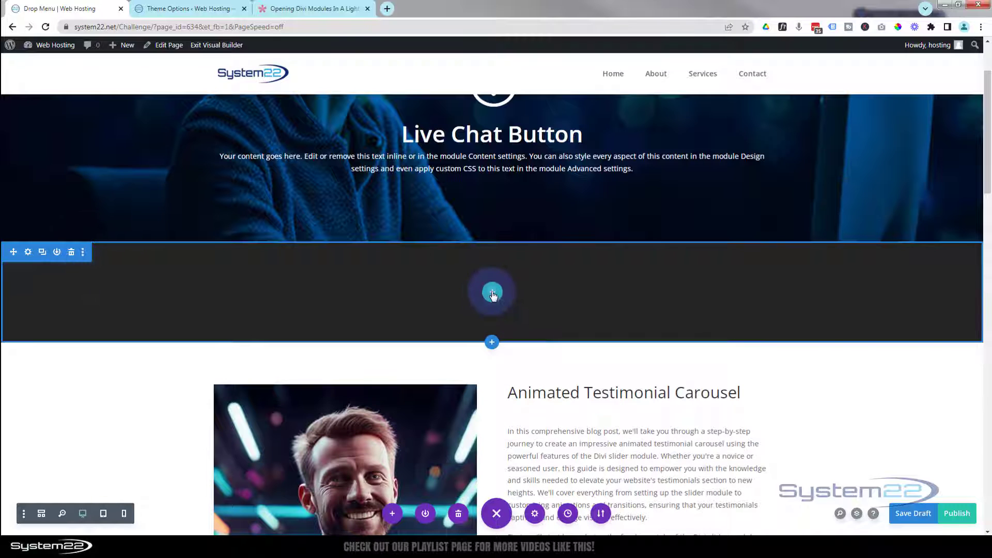
pyautogui.click(492, 293)
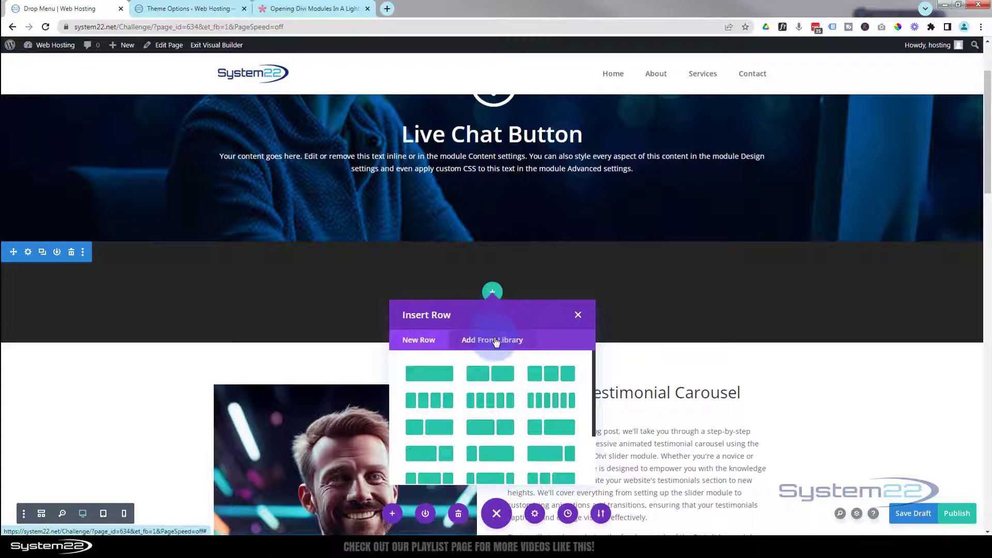
pyautogui.click(494, 337)
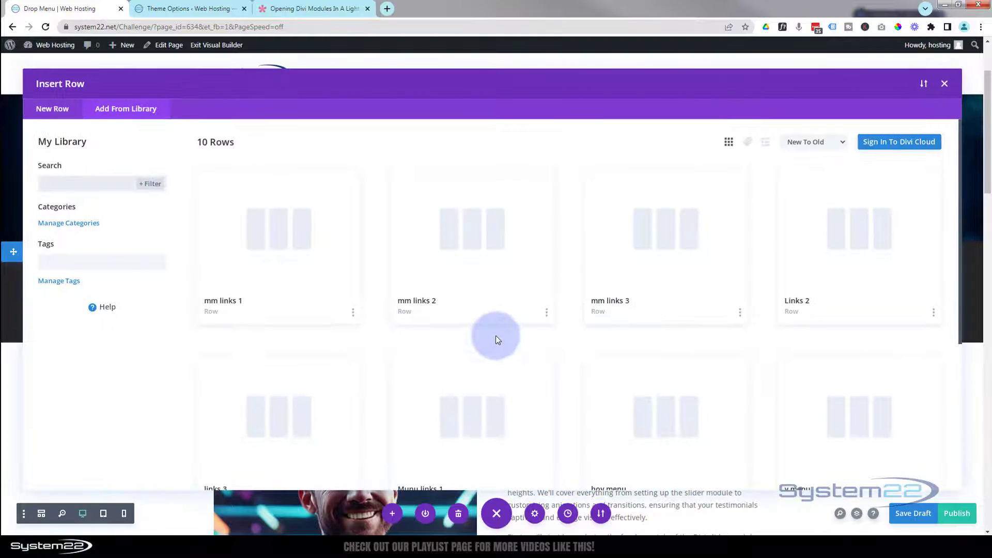
pyautogui.click(258, 264)
pyautogui.click(276, 437)
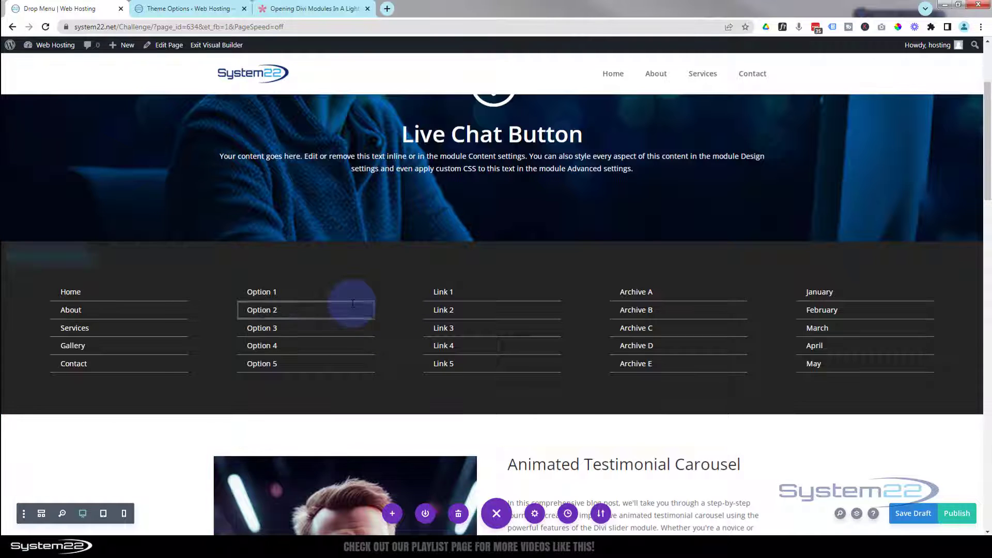
# - Add a four equal-column row below the link columns and insert a Text module in its first column
pyautogui.scroll(-1, 355, 306)
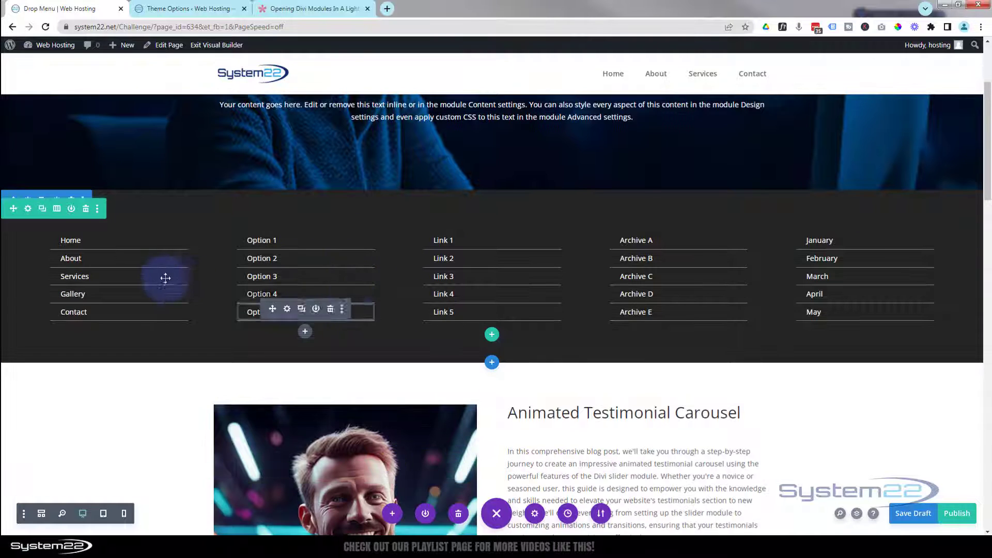
pyautogui.click(491, 335)
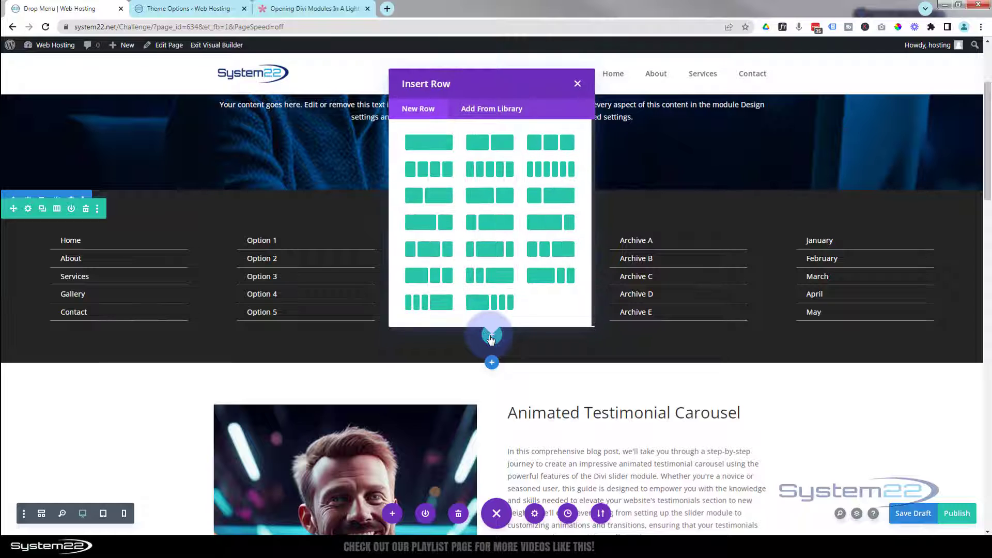
pyautogui.click(447, 166)
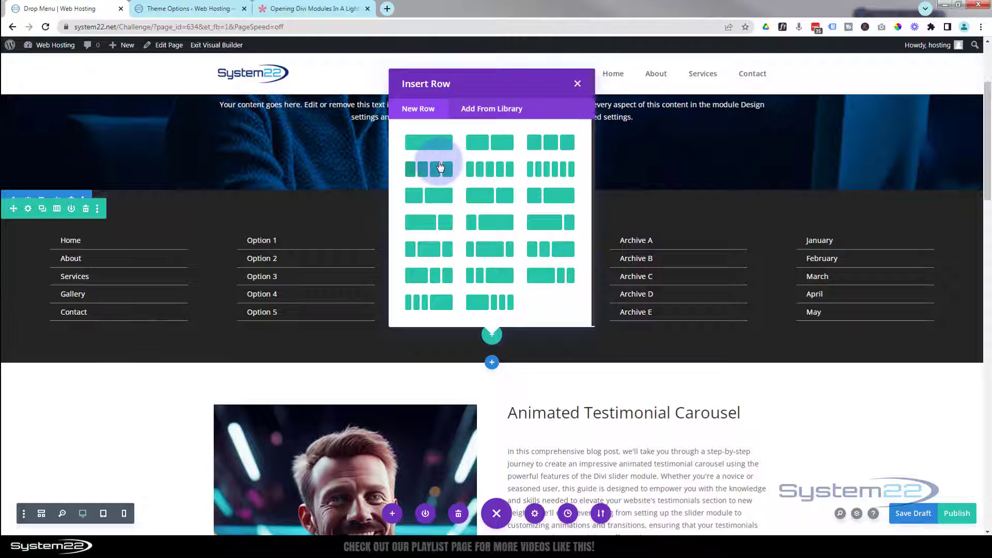
pyautogui.click(437, 167)
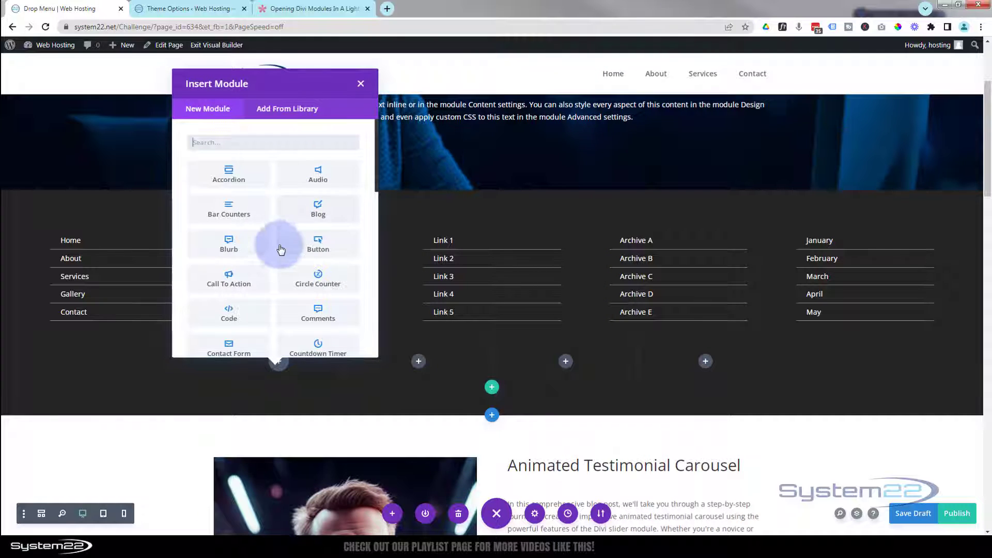
pyautogui.scroll(-6, 279, 252)
pyautogui.scroll(-4, 281, 253)
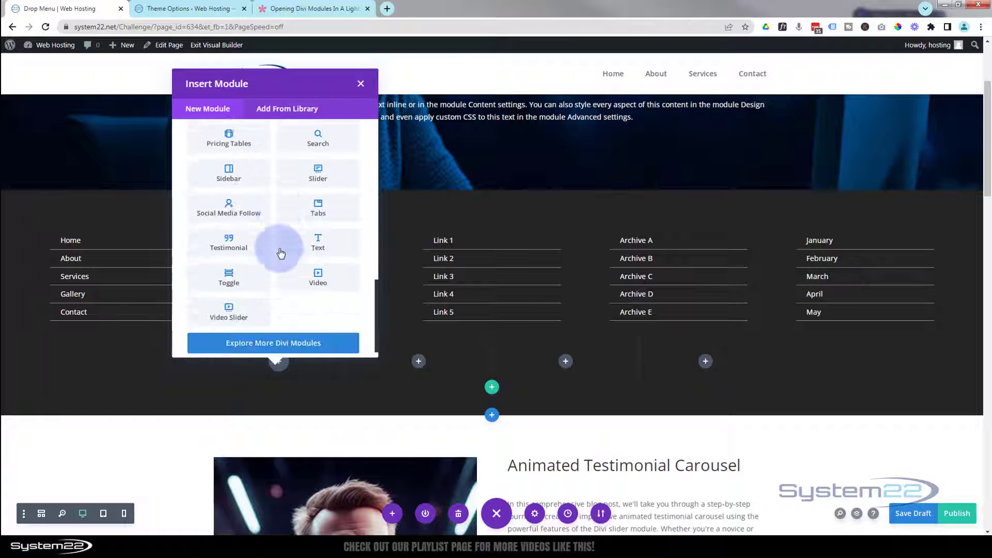
pyautogui.click(314, 230)
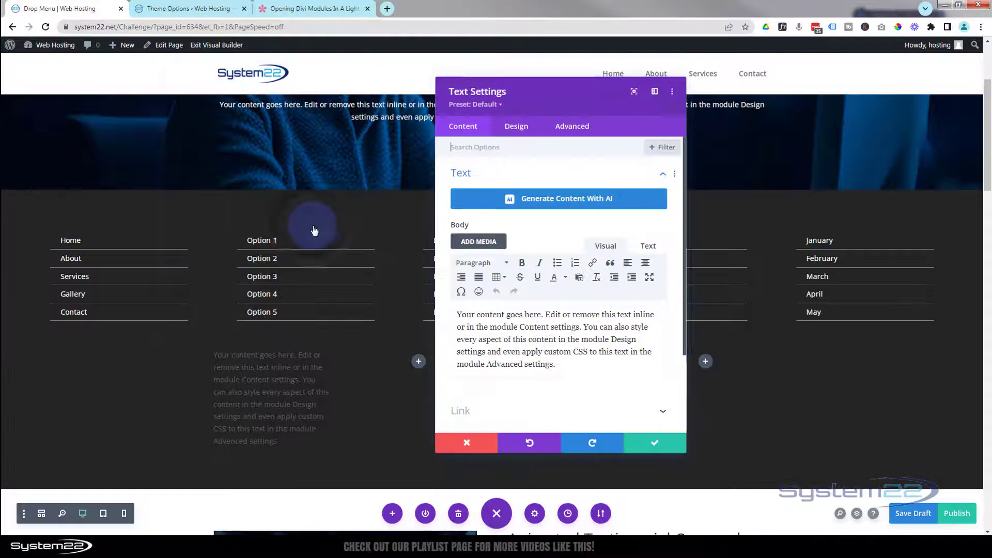
# - Replace the new text module's placeholder body text with "Project 1"
pyautogui.moveTo(557, 364); pyautogui.dragTo(444, 303)
pyautogui.write('Project 1')
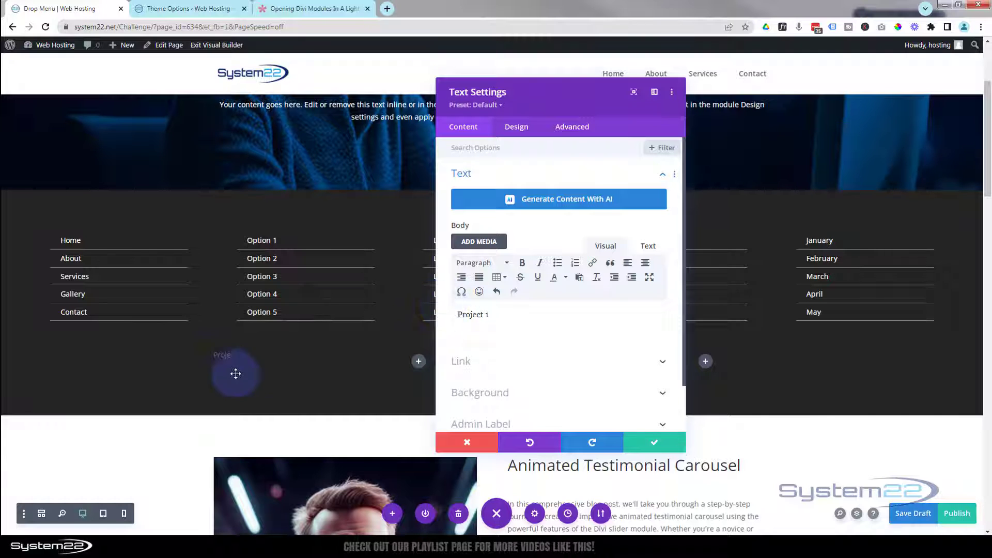
pyautogui.click(506, 329)
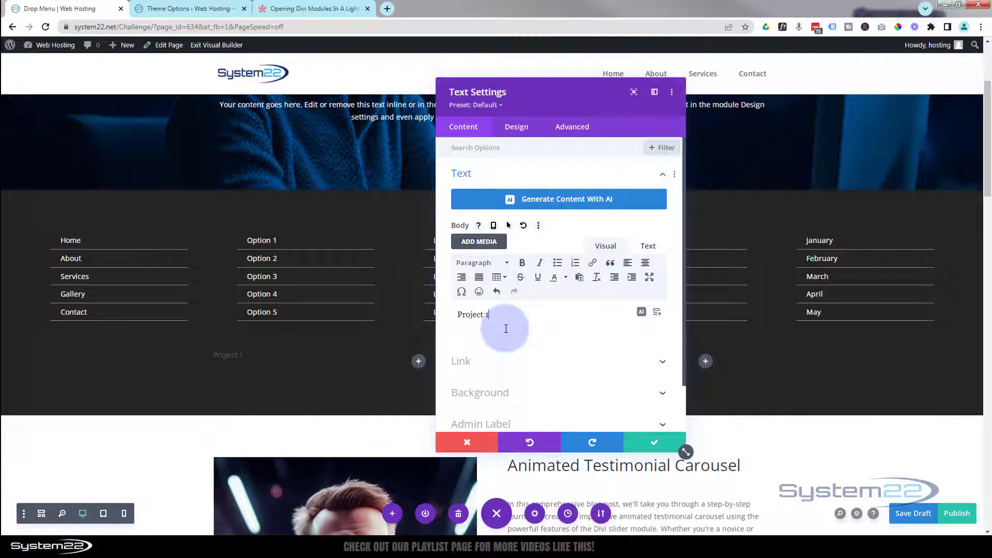
# - Insert the neon corridor image with the walking figure on a new line under "Project 1" at Large – 1024 × 585 size
pyautogui.scroll(-1, 506, 329)
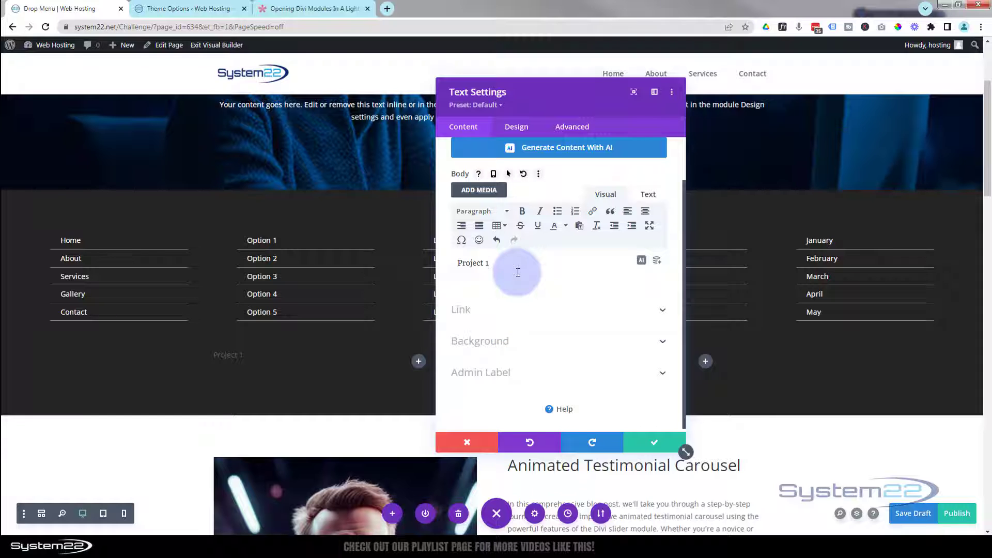
pyautogui.press('Return')
pyautogui.click(484, 200)
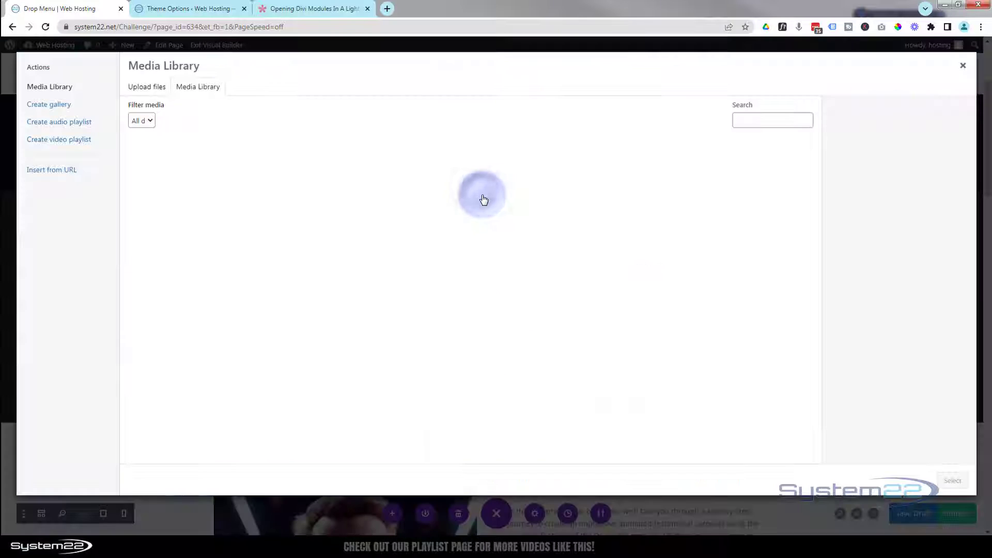
pyautogui.click(476, 257)
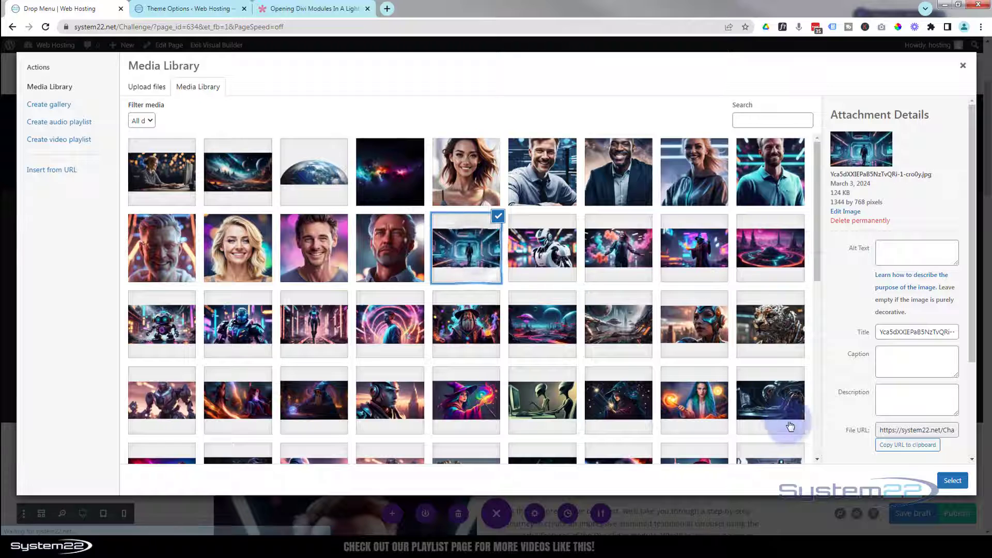
pyautogui.scroll(-3, 858, 371)
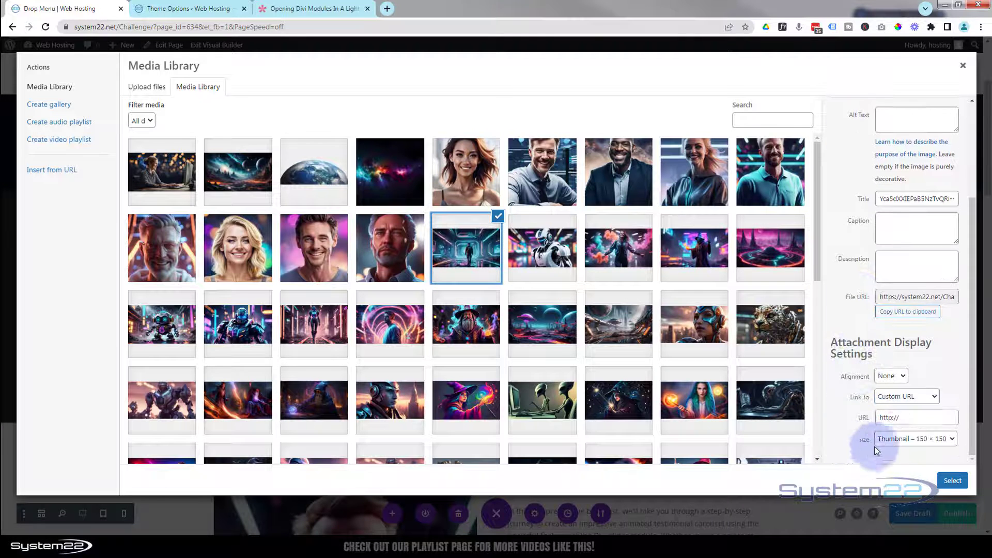
pyautogui.click(899, 440)
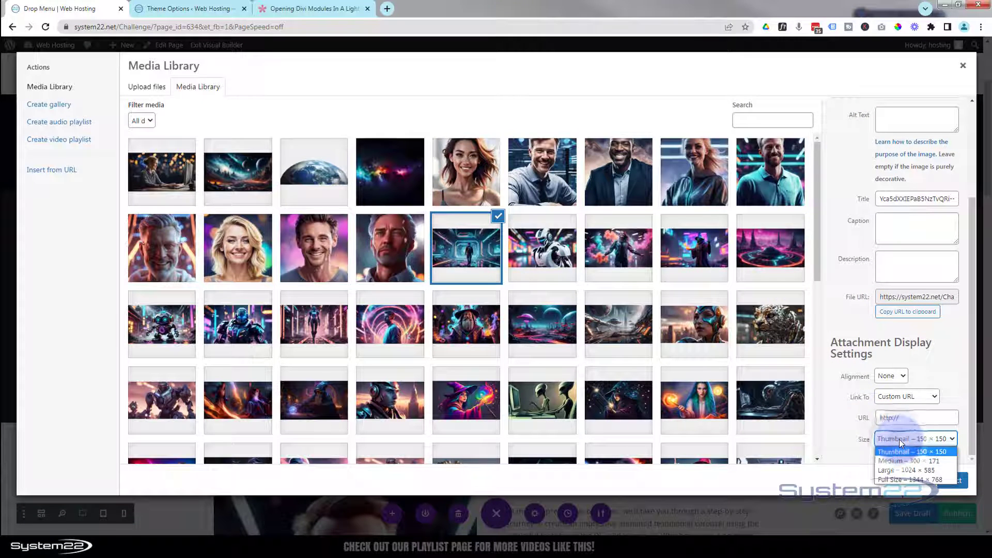
pyautogui.click(900, 470)
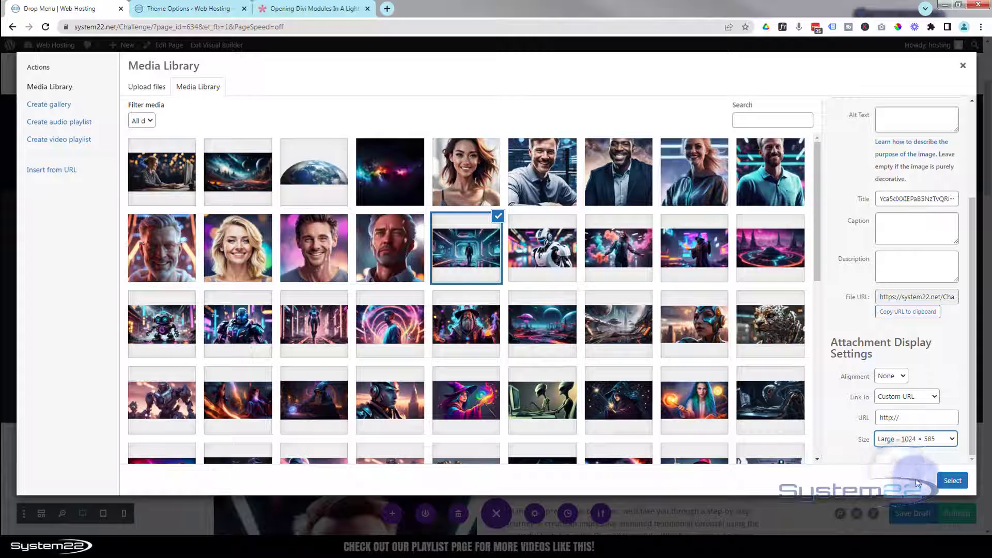
pyautogui.click(952, 482)
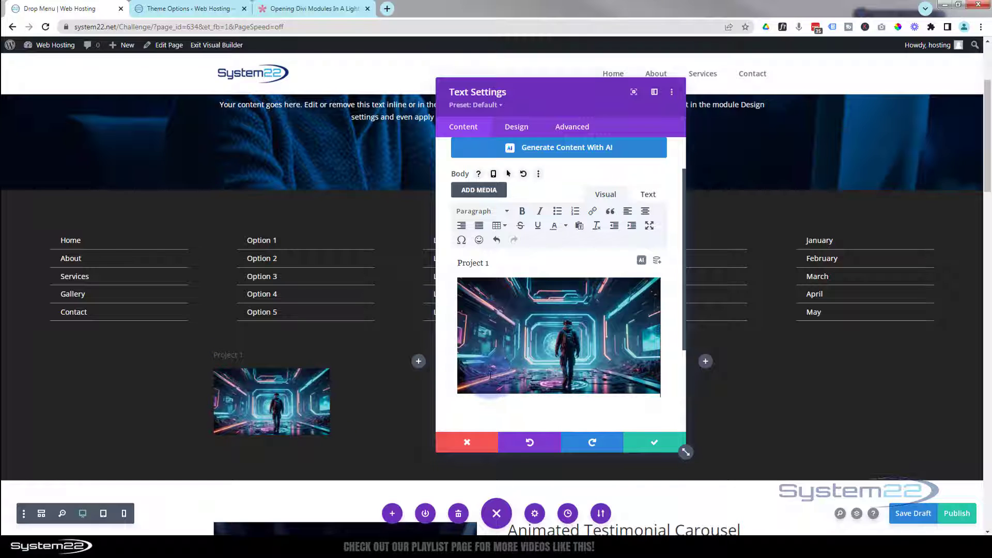
# - Give the "Project 1" text module a black #000000 background on hover
pyautogui.scroll(-2, 489, 375)
pyautogui.click(490, 337)
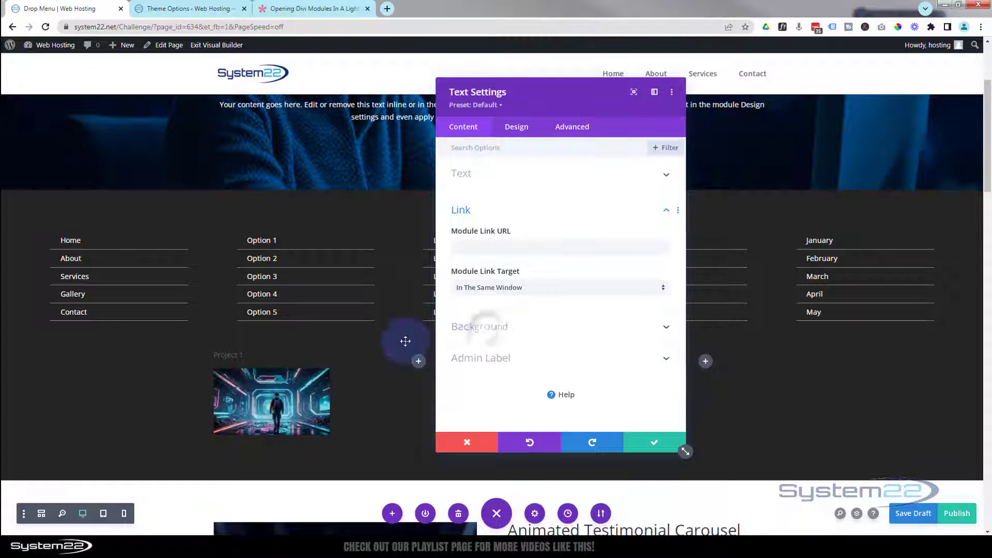
pyautogui.click(493, 248)
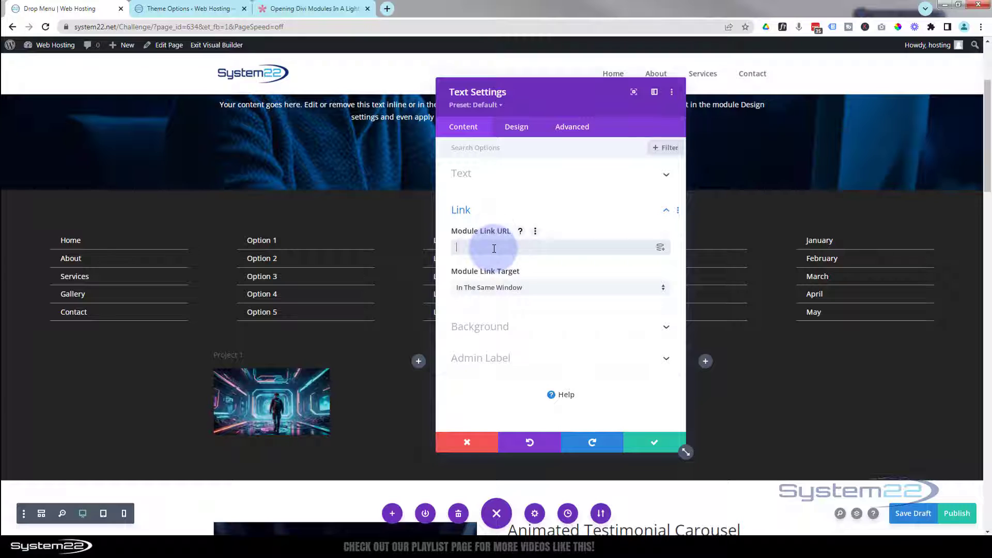
pyautogui.click(543, 327)
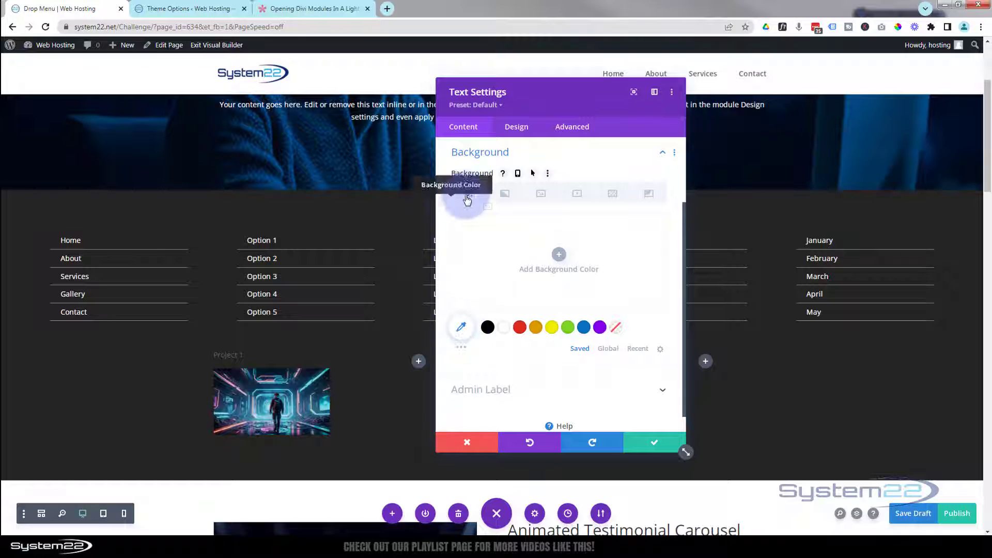
pyautogui.click(533, 174)
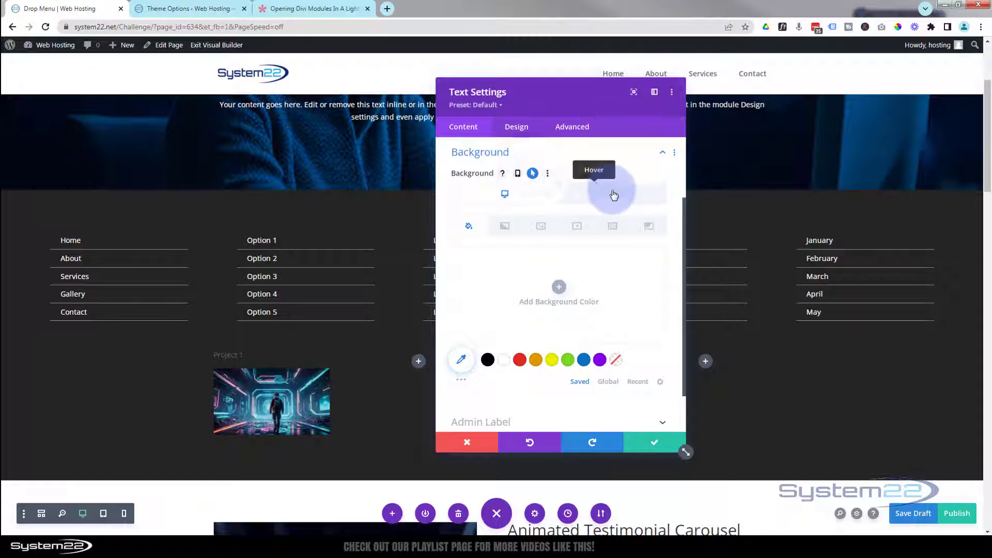
pyautogui.click(620, 196)
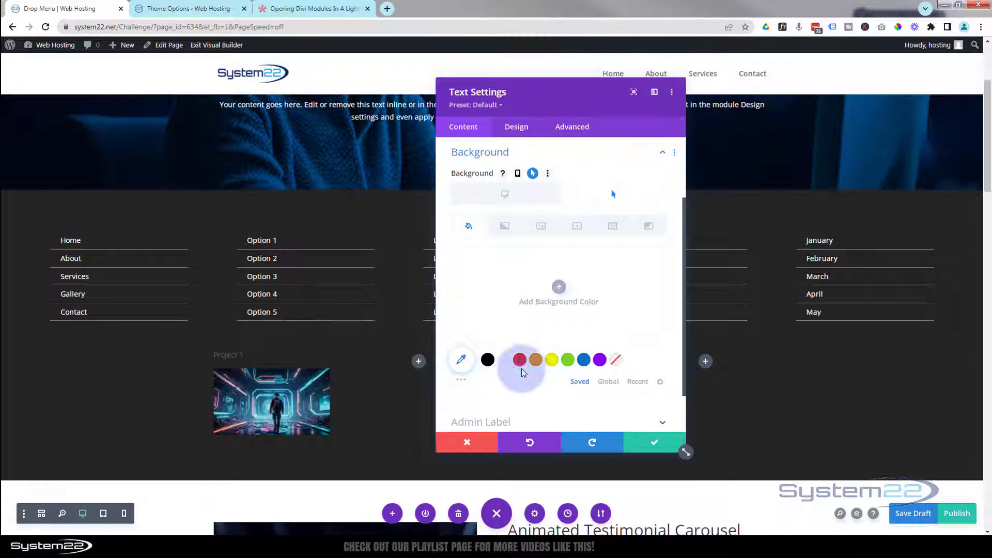
pyautogui.click(486, 361)
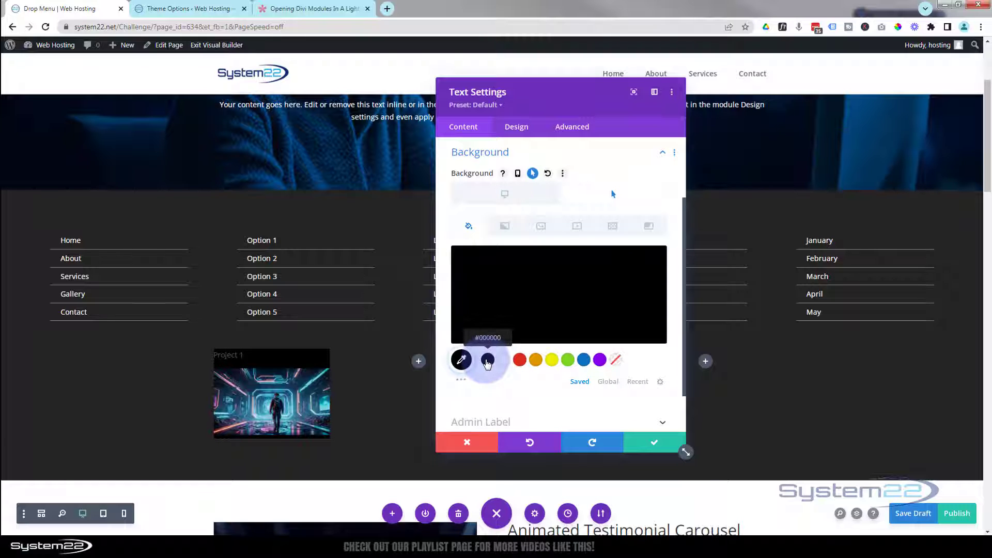
# - Center the "Project 1" module's text and set its text color to Light
pyautogui.click(517, 132)
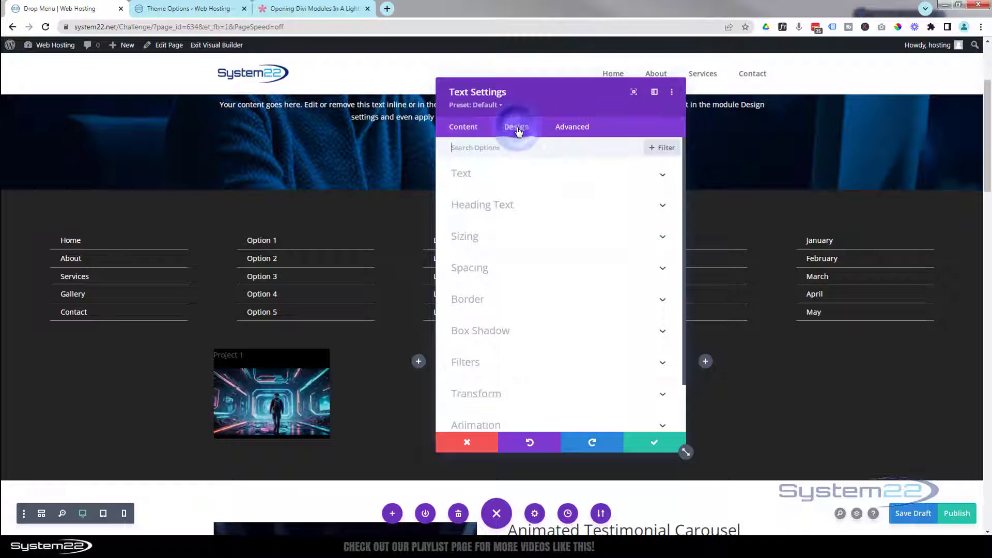
pyautogui.click(551, 172)
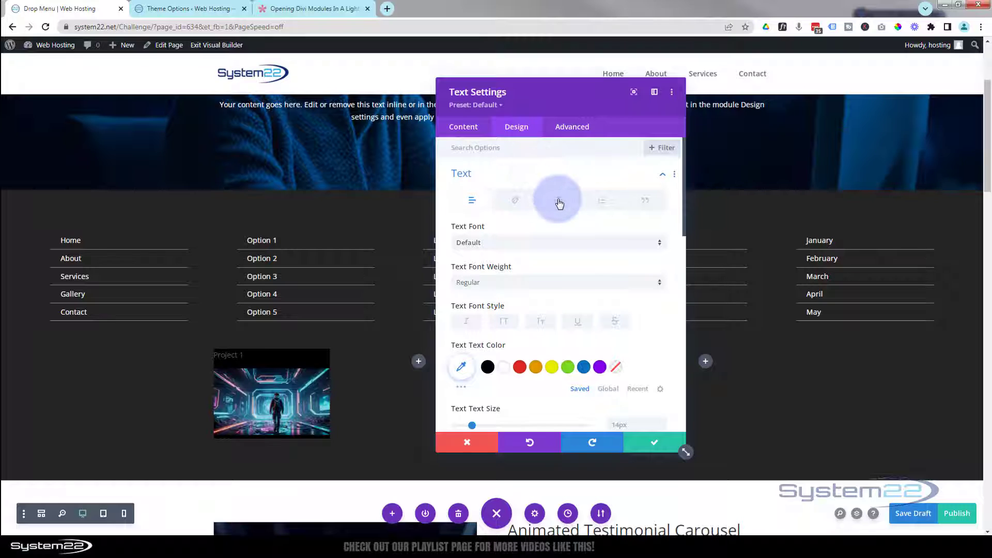
pyautogui.scroll(-3, 567, 243)
pyautogui.scroll(-3, 565, 241)
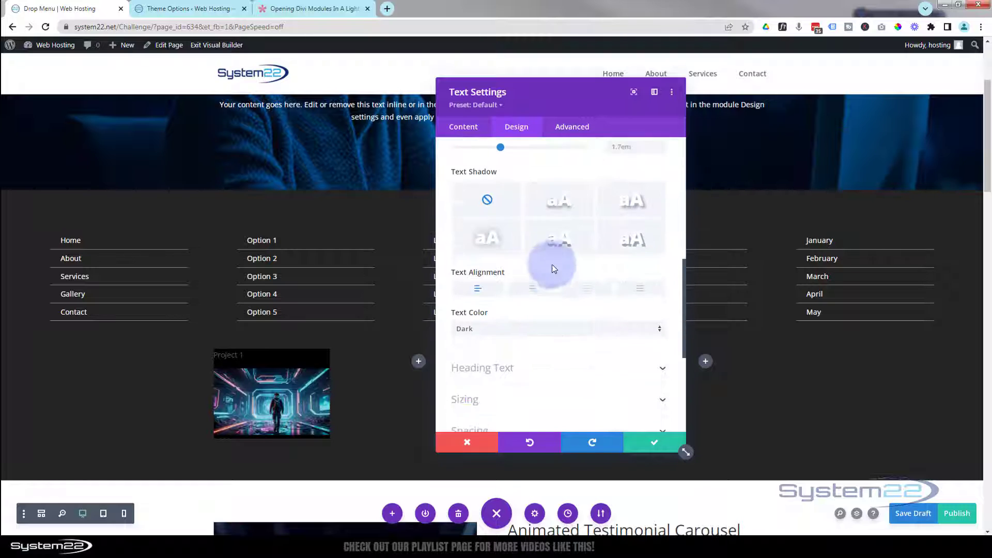
pyautogui.click(535, 293)
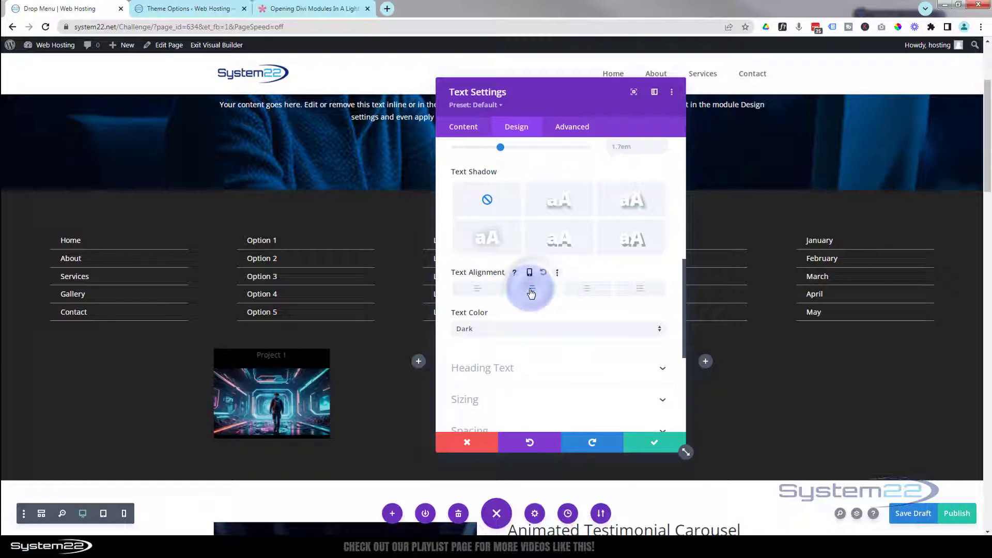
pyautogui.click(526, 331)
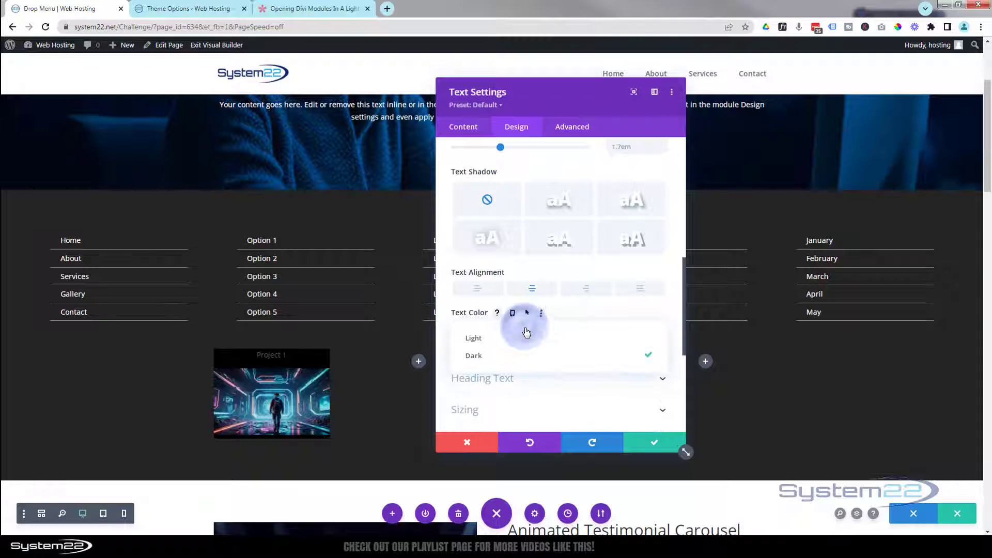
pyautogui.click(506, 341)
# - Set the "Project 1" module's hover text color to green #7cda24
pyautogui.scroll(4, 499, 354)
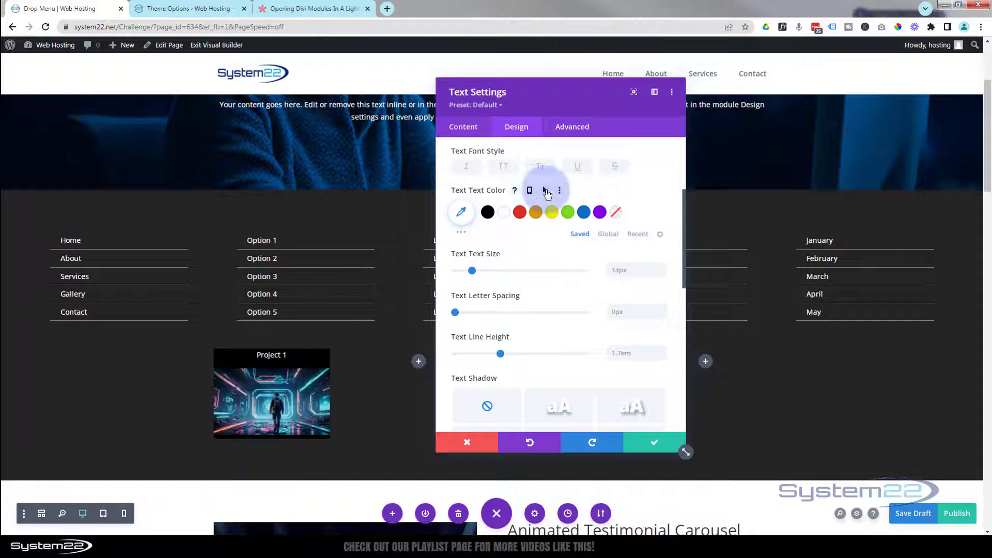
pyautogui.click(545, 191)
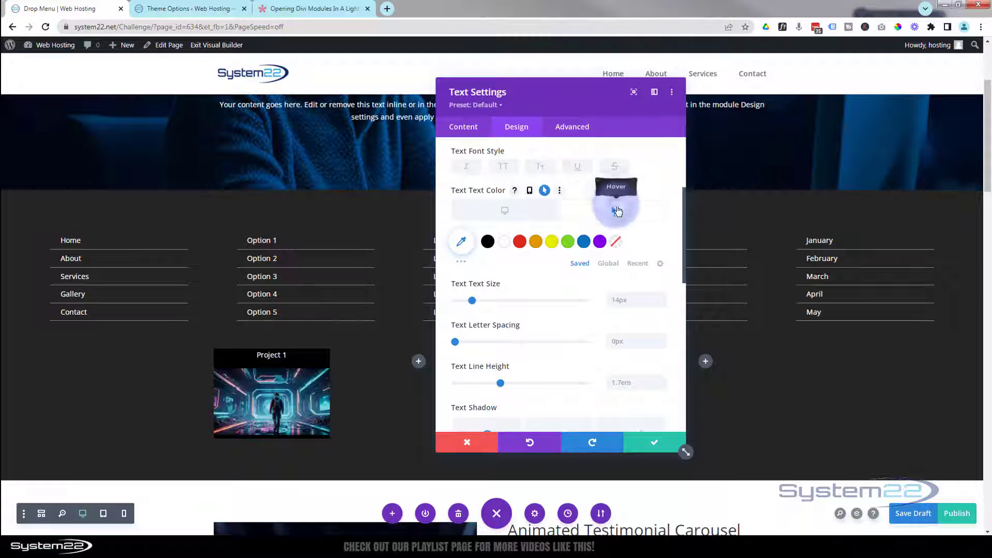
pyautogui.click(569, 241)
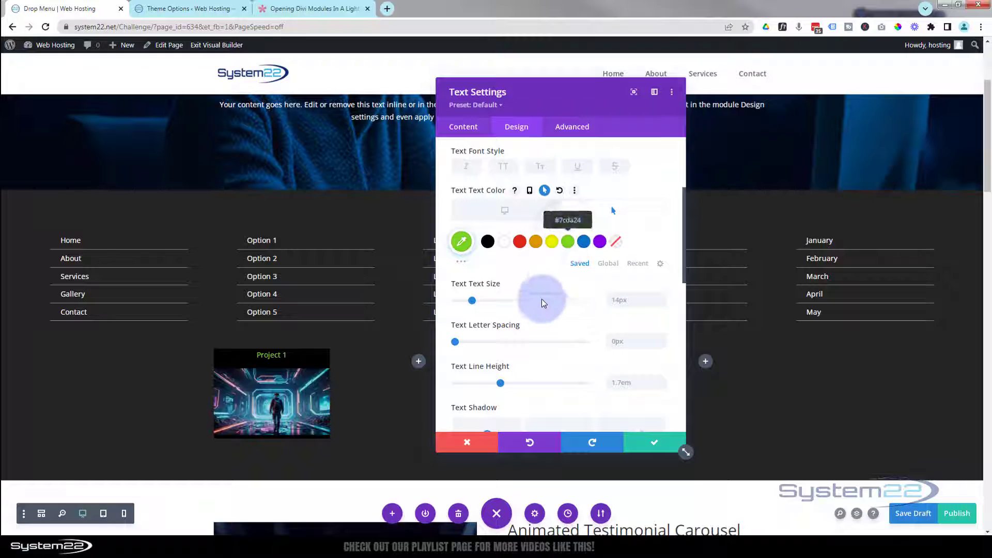
# - Add a 1px bottom border to the "Project 1" module with green #7cda24 as its hover color, and save the module
pyautogui.scroll(-3, 545, 305)
pyautogui.scroll(-4, 547, 310)
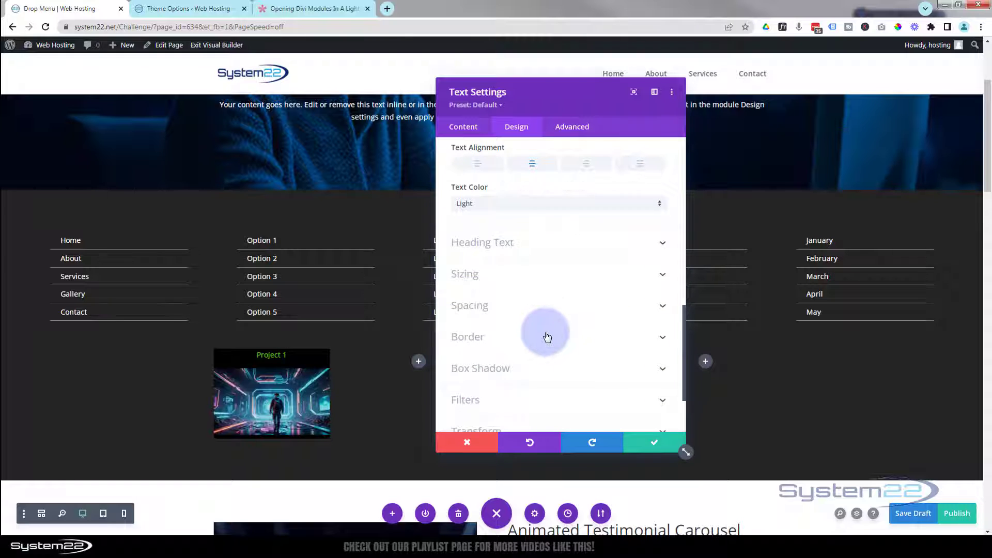
pyautogui.click(547, 336)
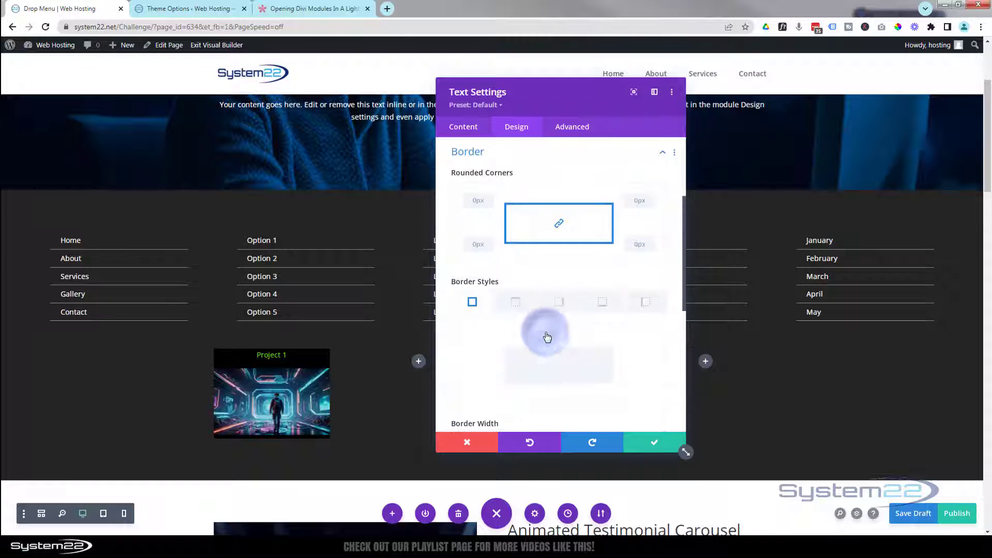
pyautogui.click(598, 304)
pyautogui.scroll(-3, 595, 309)
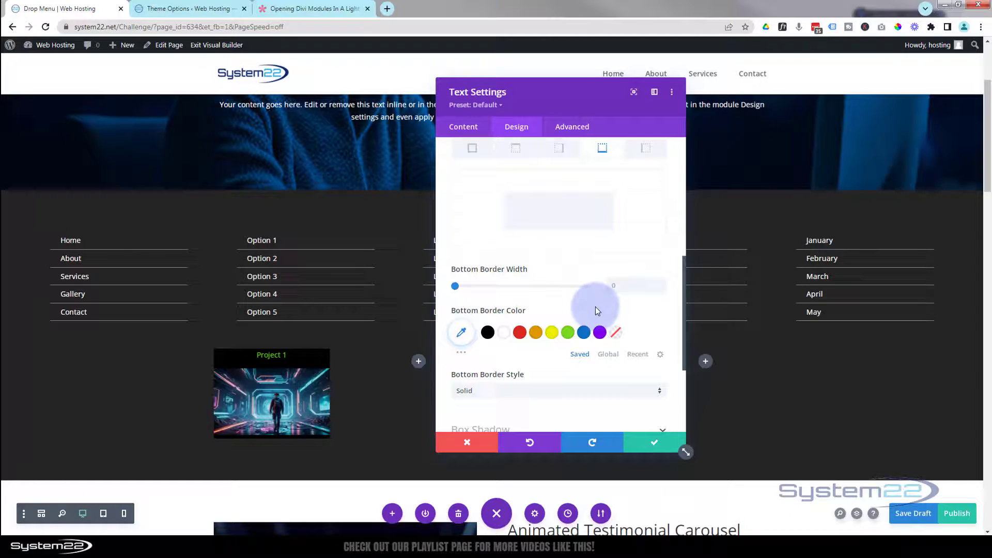
pyautogui.click(660, 281)
pyautogui.press('Up')
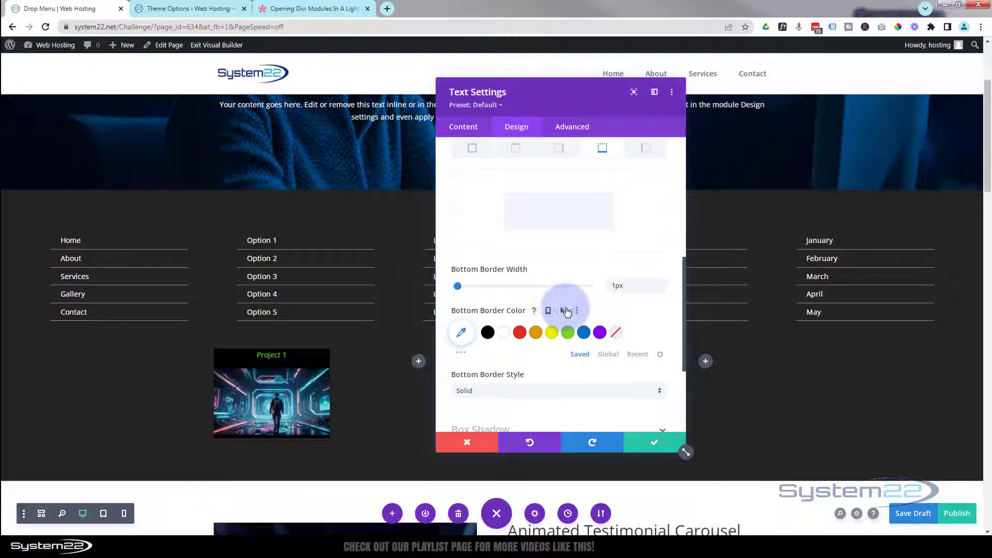
pyautogui.click(566, 310)
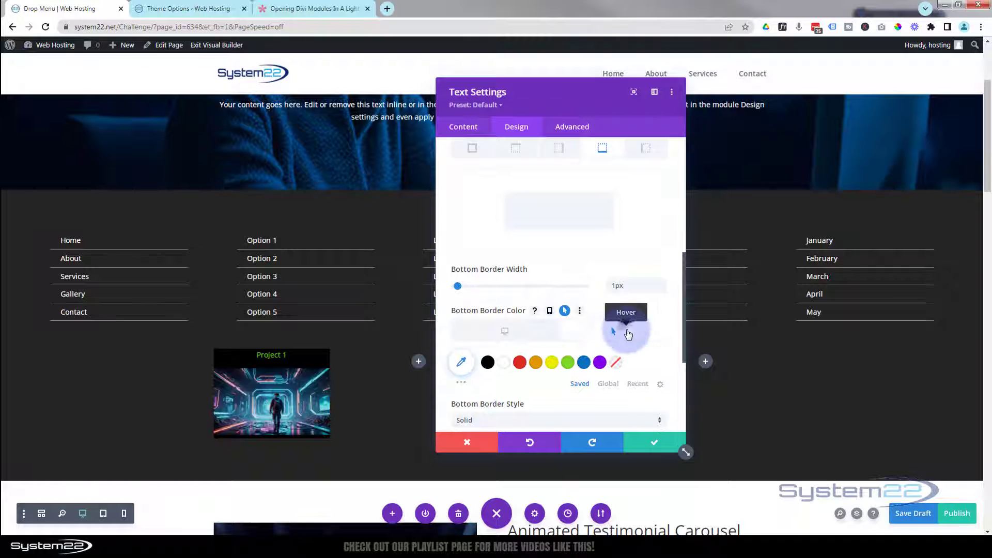
pyautogui.click(567, 363)
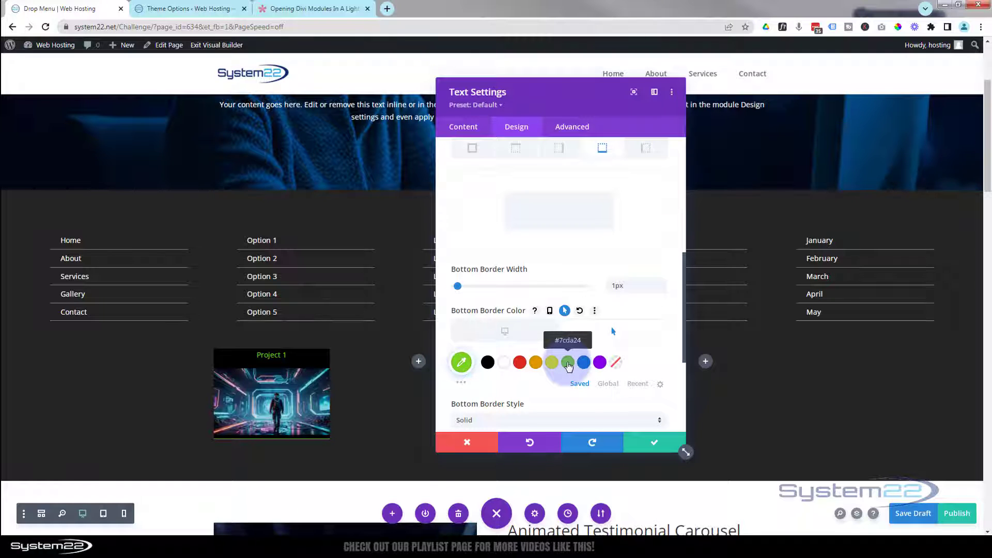
pyautogui.click(649, 445)
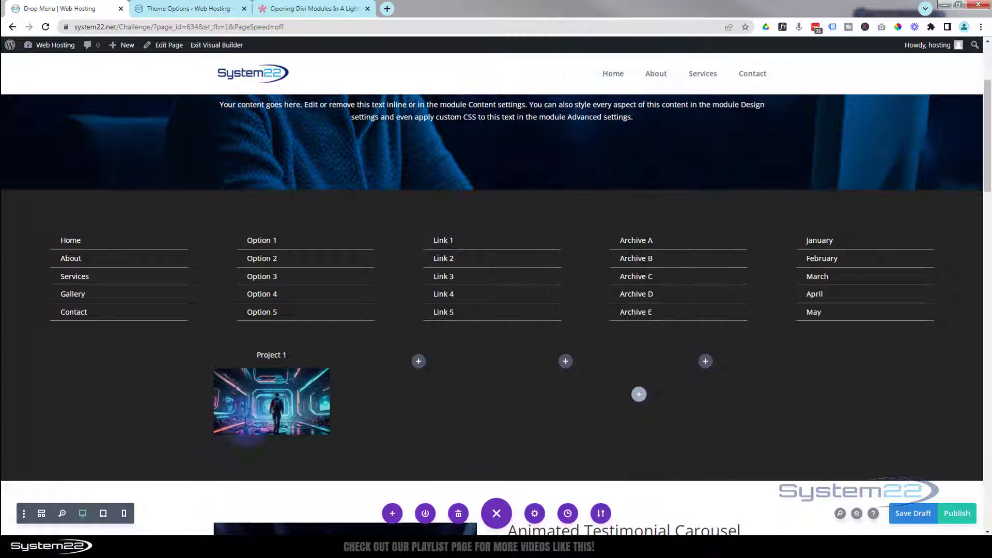
# - Set both the width and the max width of the project row to 100%
pyautogui.moveTo(239, 351)
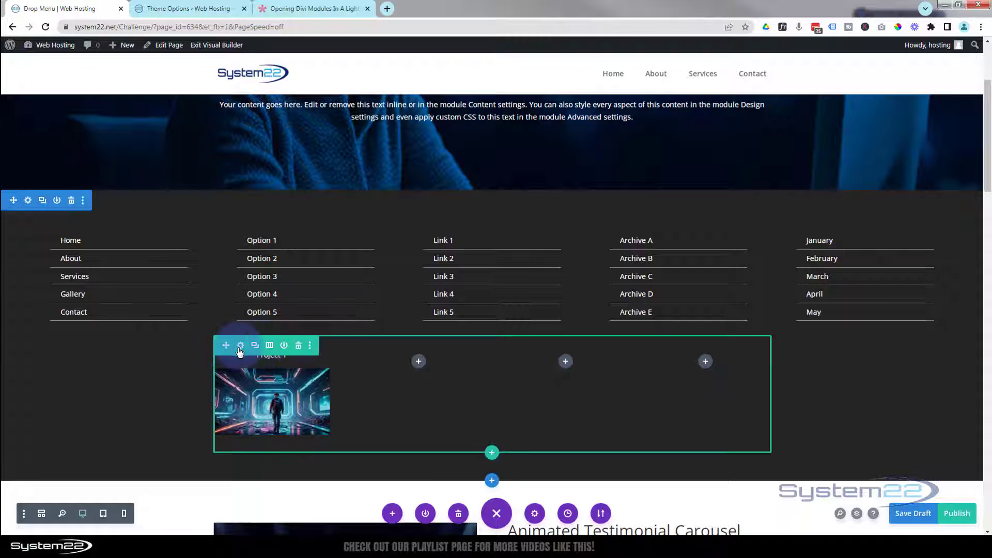
pyautogui.click(240, 345)
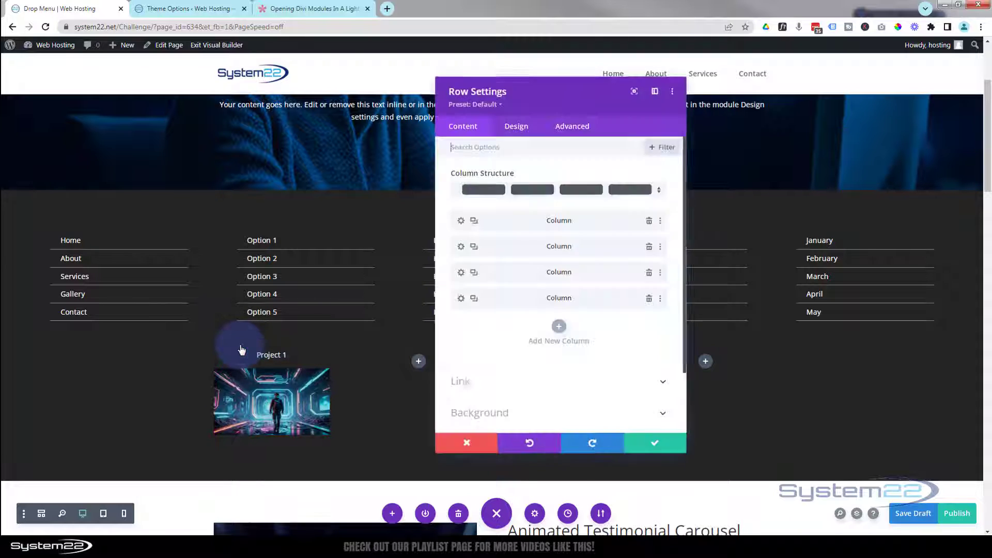
pyautogui.click(518, 129)
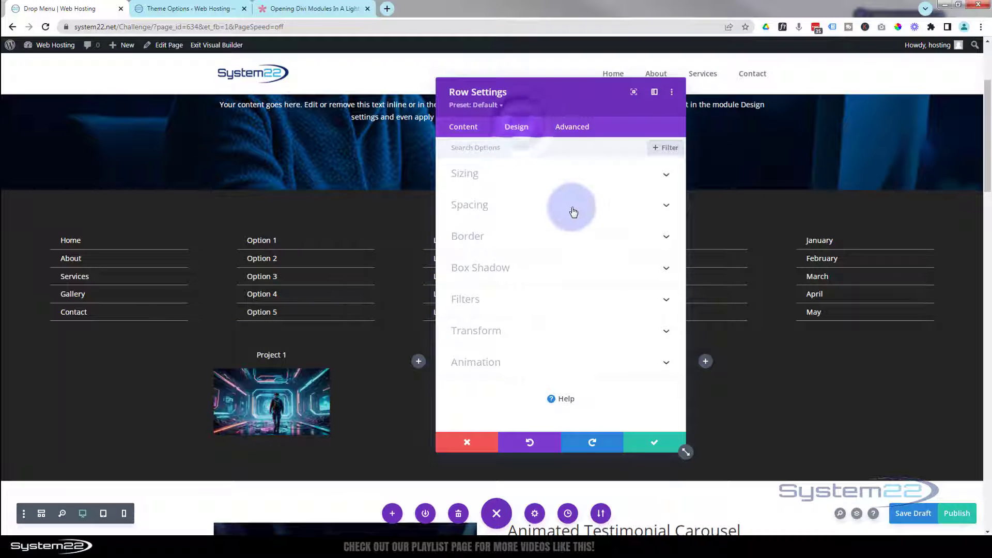
pyautogui.click(571, 179)
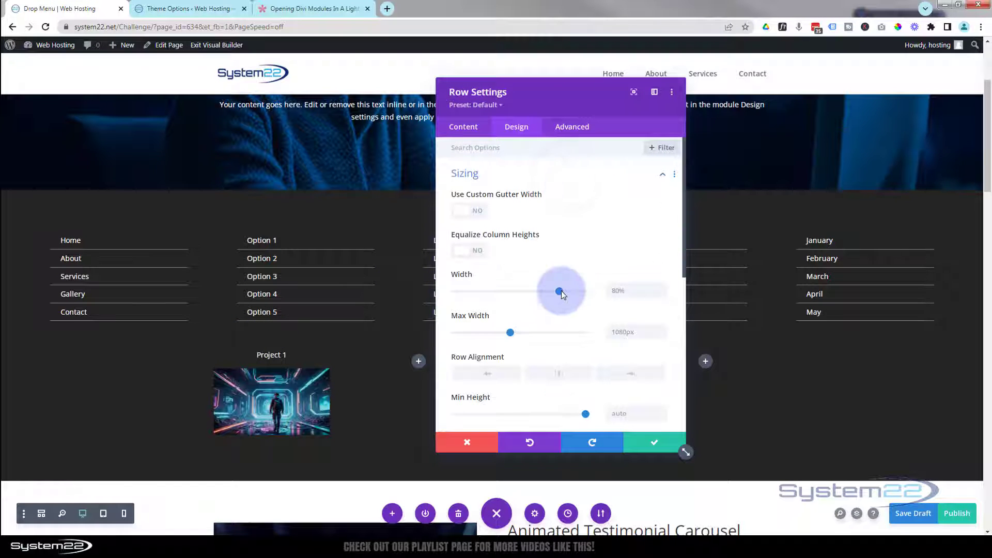
pyautogui.moveTo(559, 291); pyautogui.dragTo(627, 288)
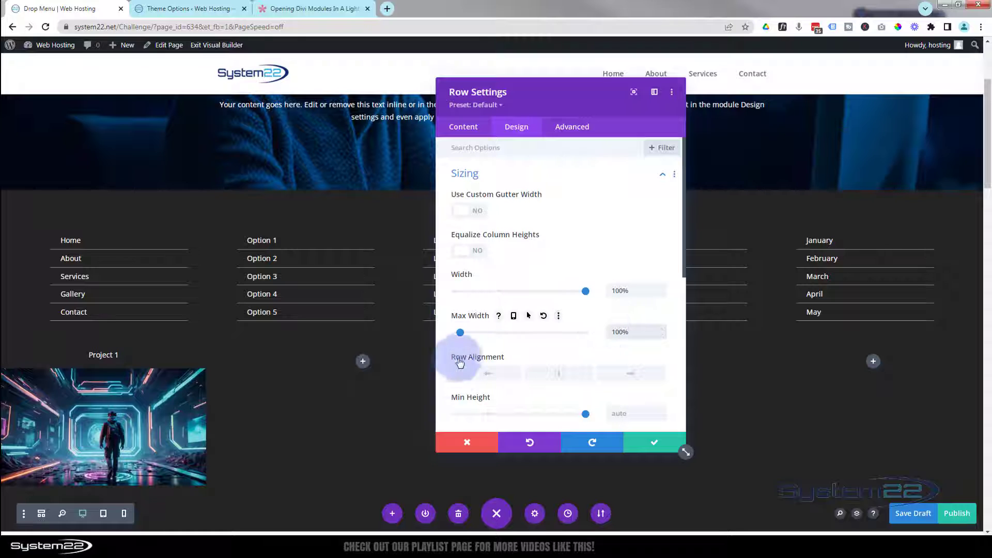
# - Set the project row's left padding to 5% and save the row settings
pyautogui.click(519, 174)
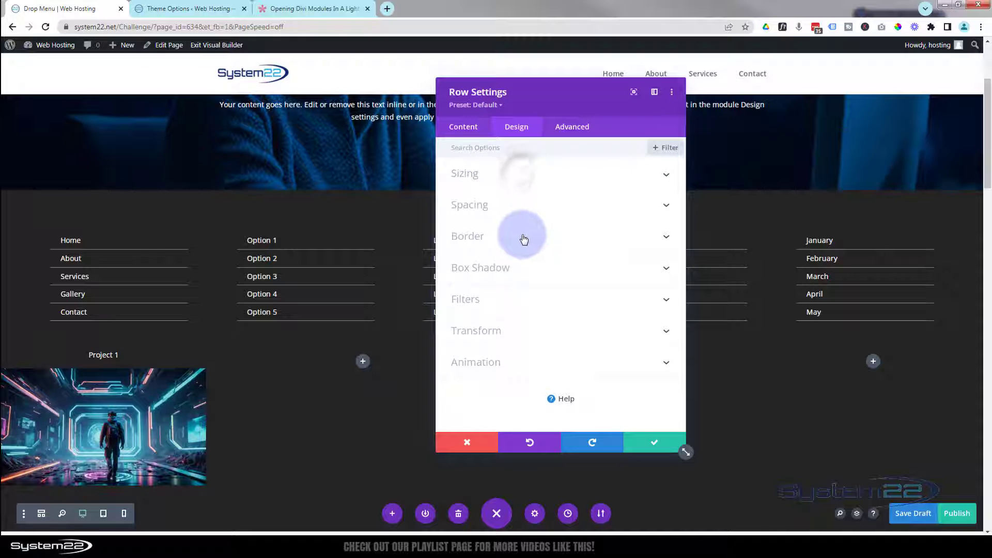
pyautogui.click(523, 205)
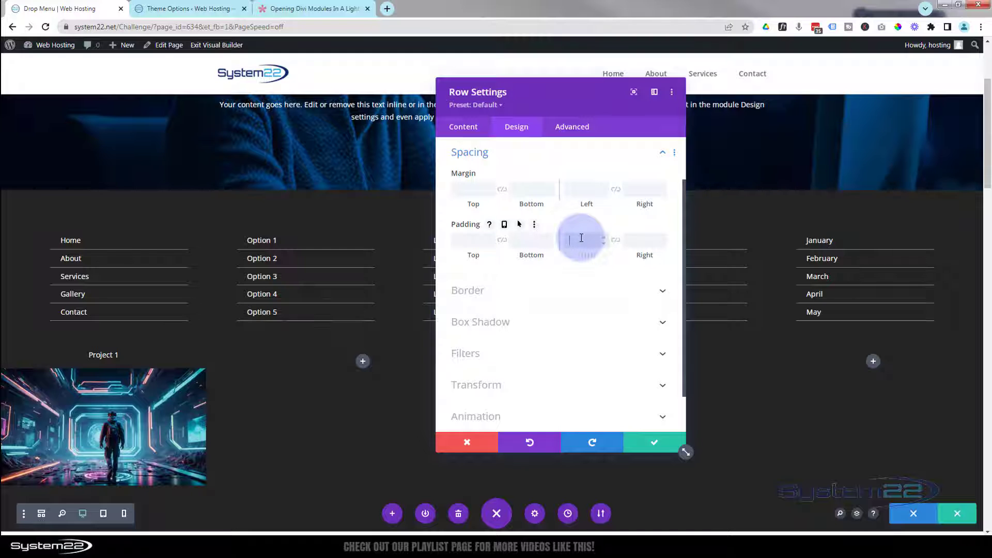
pyautogui.click(581, 238)
pyautogui.write('5px')
pyautogui.press('BackSpace')
pyautogui.press('BackSpace')
pyautogui.write('%')
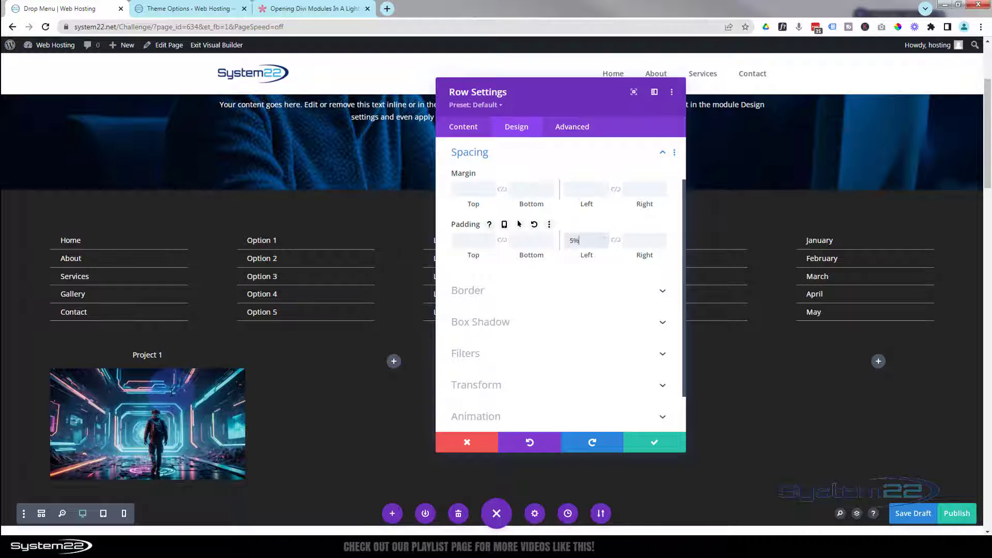
pyautogui.click(657, 434)
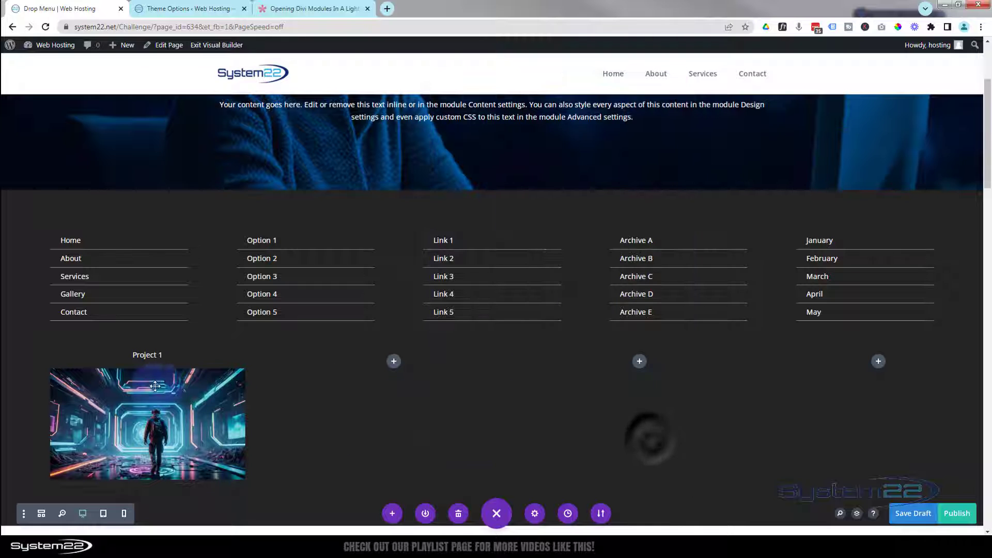
# - Delete the project row and insert the saved "mm links 2" row from the library below the link columns
pyautogui.moveTo(118, 368)
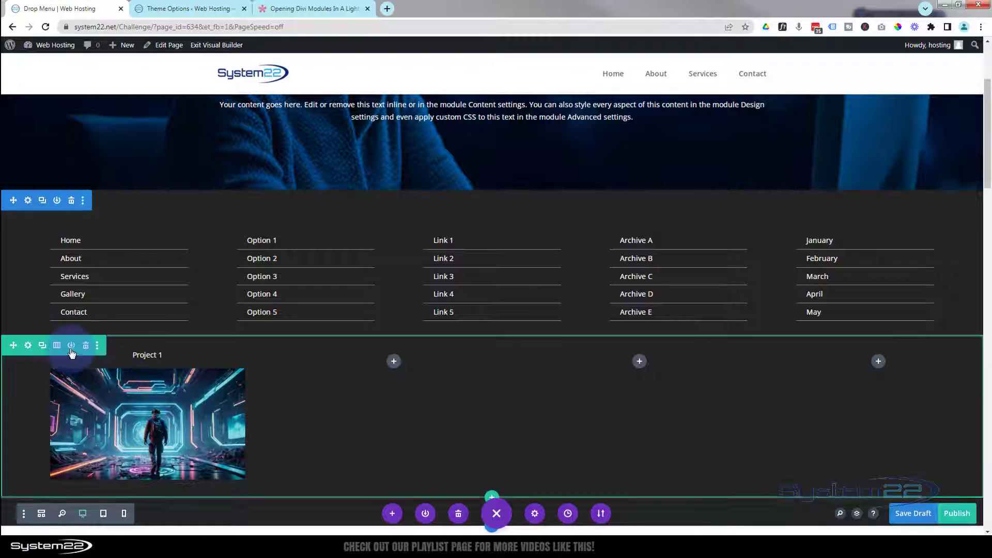
pyautogui.click(87, 346)
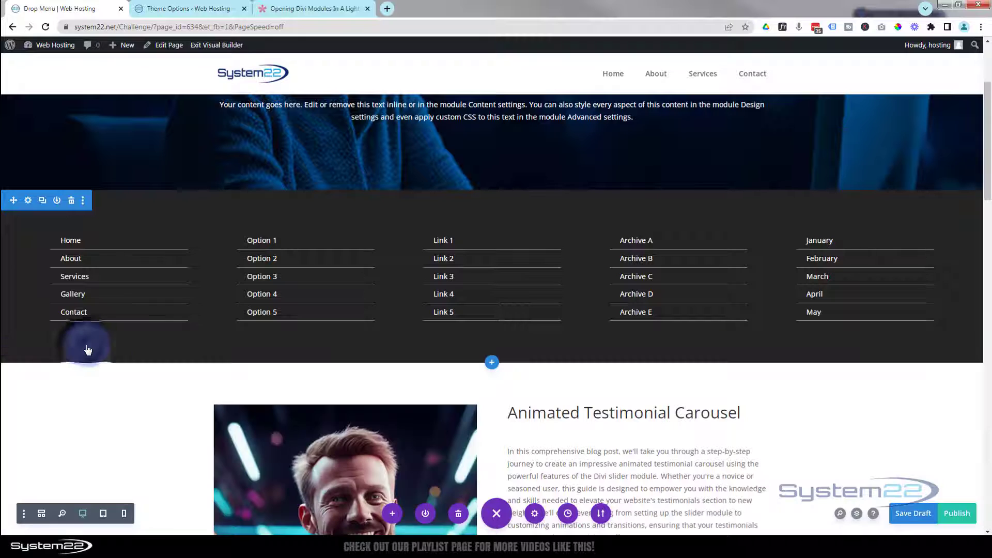
pyautogui.moveTo(411, 327)
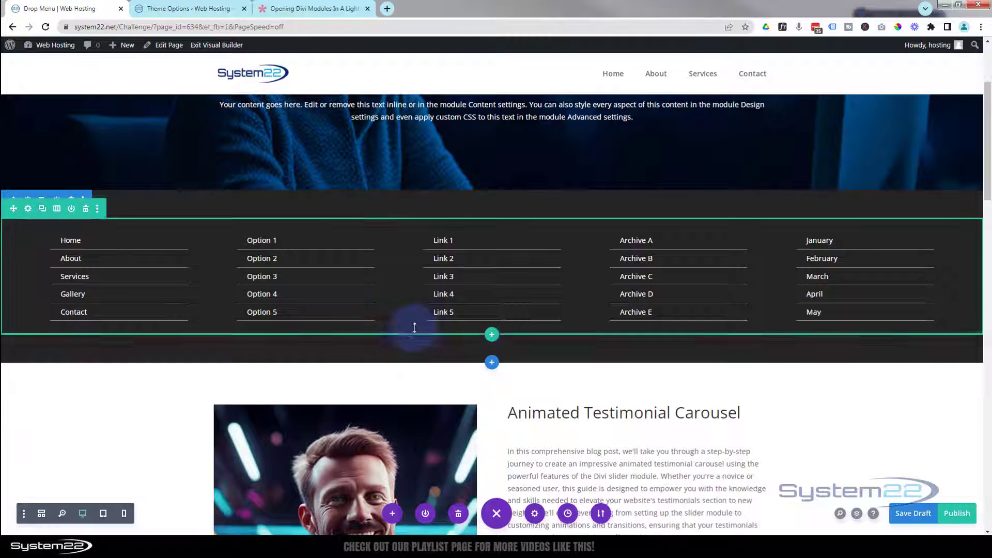
pyautogui.click(493, 335)
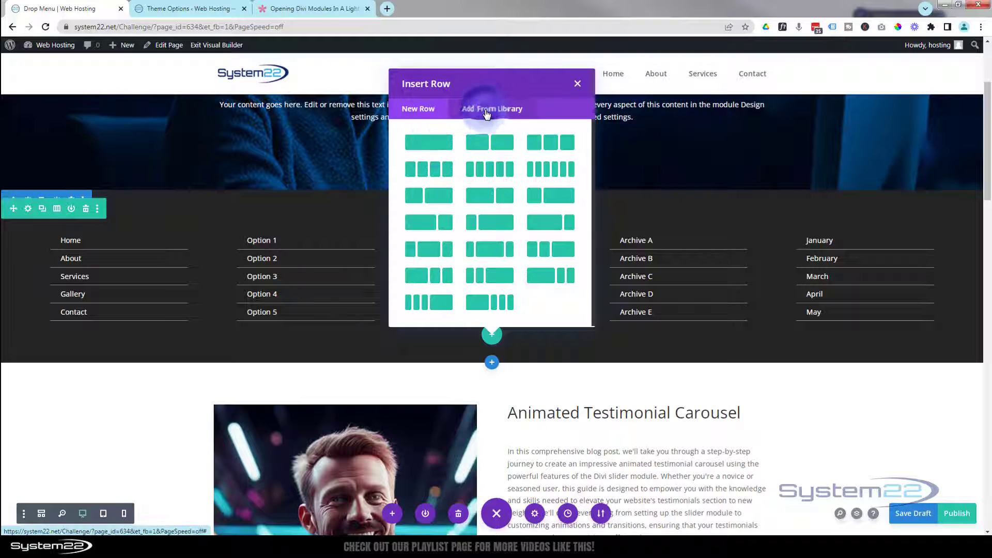
pyautogui.click(478, 110)
pyautogui.click(461, 264)
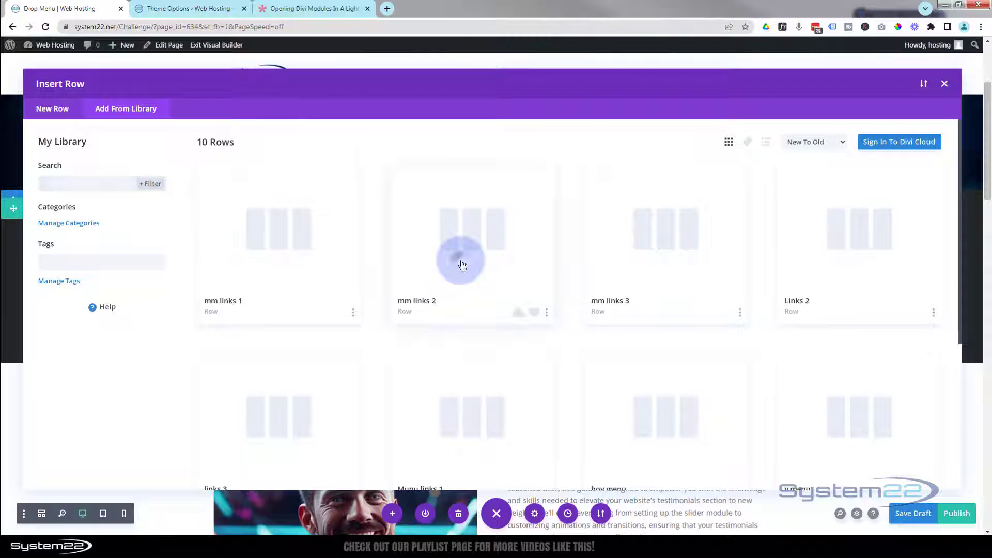
# - Use the chosen "mm links 2" library row, and insert the saved "mm links 3" row from the library below it
pyautogui.click(323, 447)
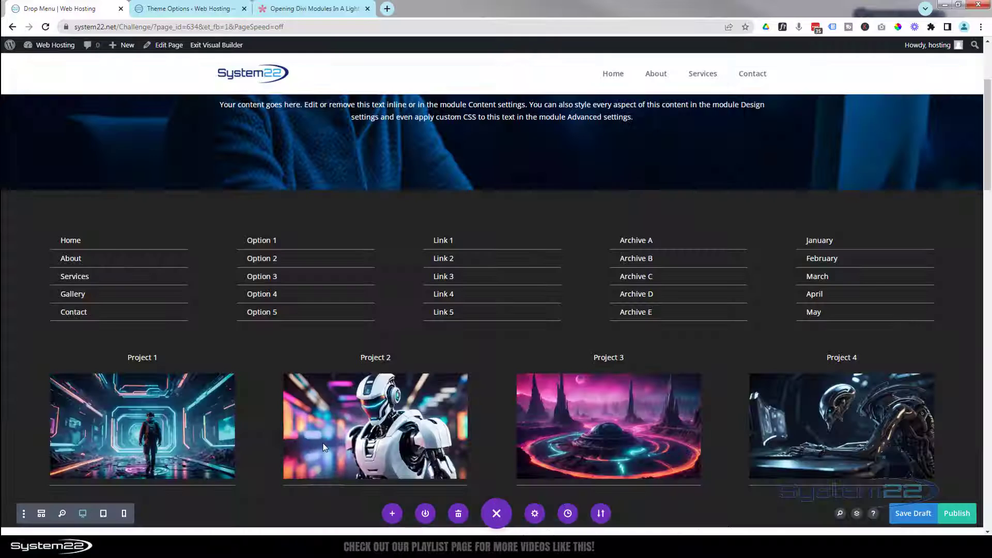
pyautogui.click(330, 373)
pyautogui.scroll(-5, 331, 382)
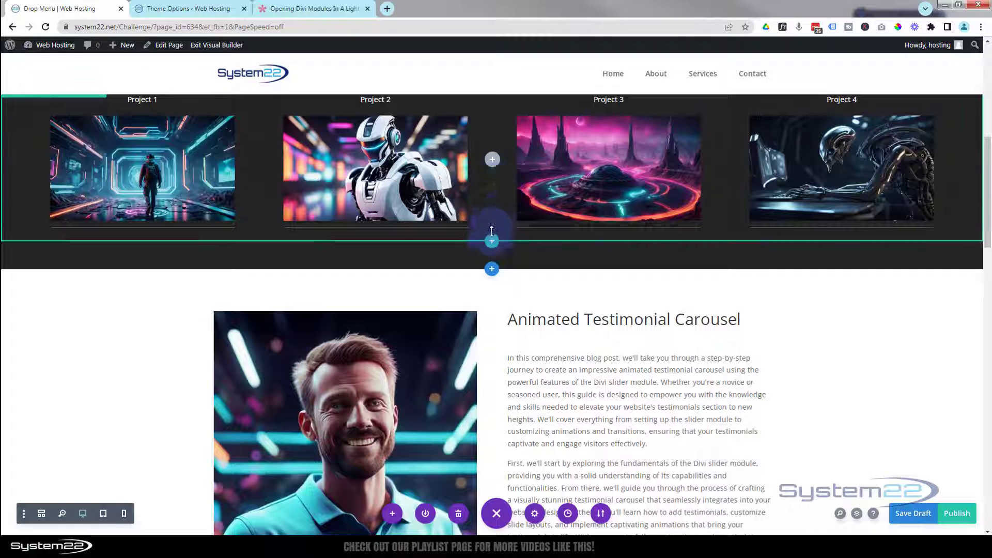
pyautogui.click(491, 241)
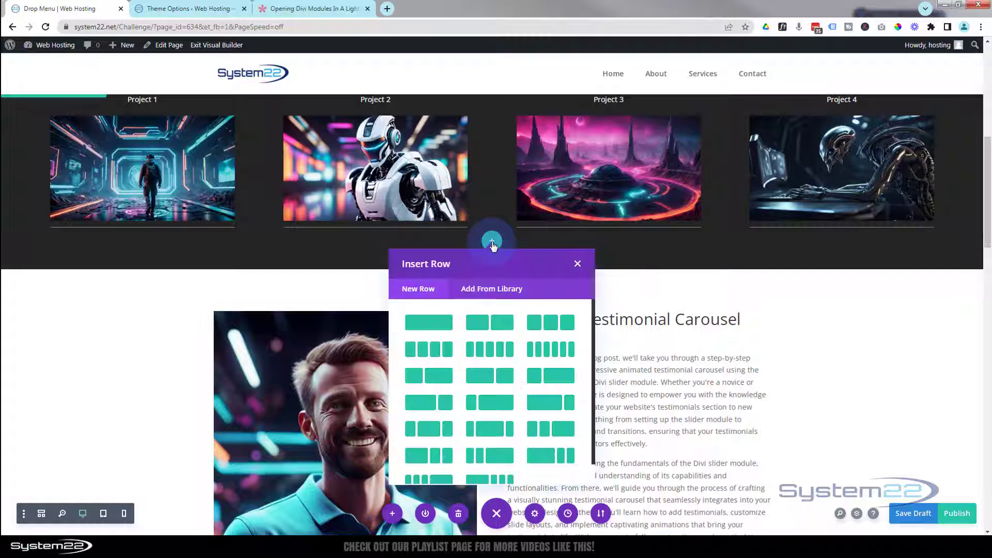
pyautogui.click(511, 290)
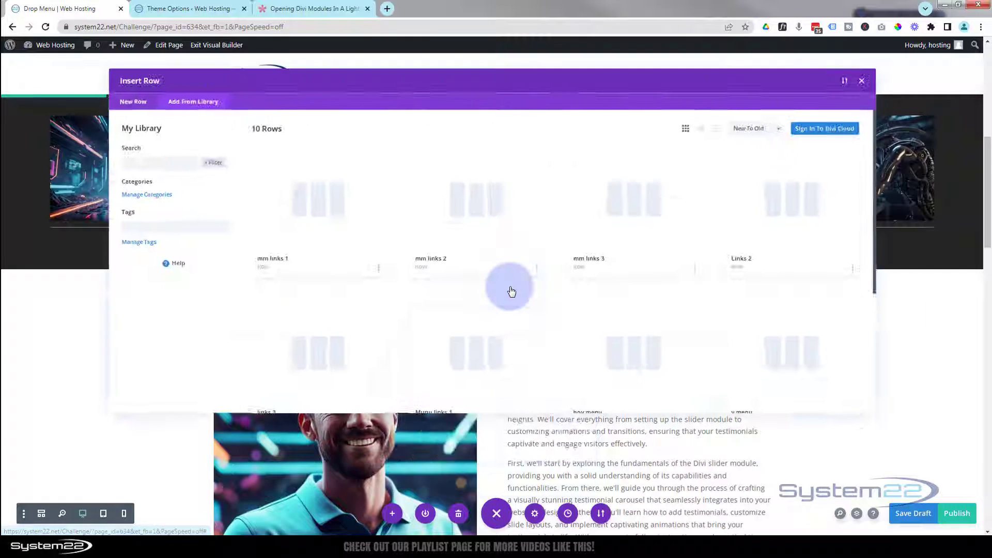
pyautogui.click(642, 267)
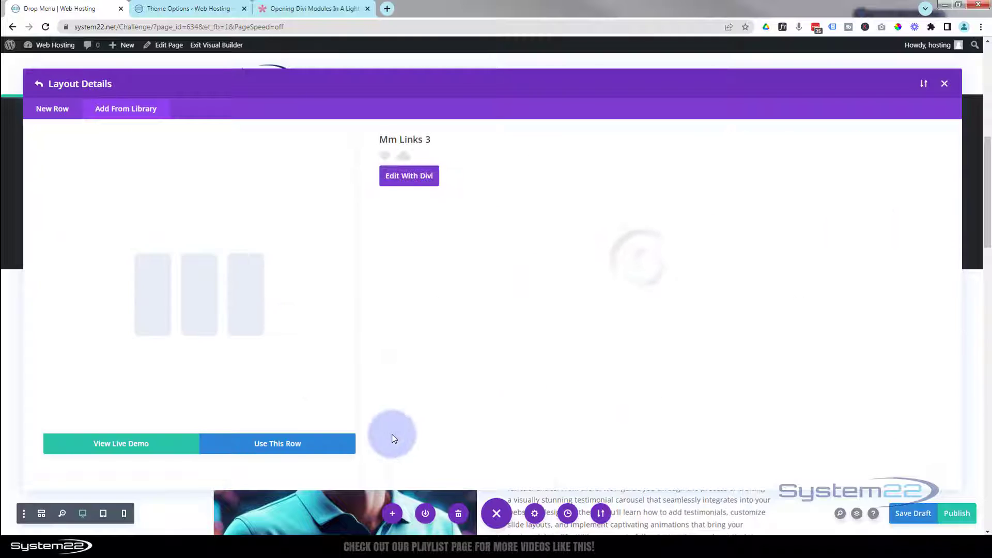
pyautogui.click(315, 450)
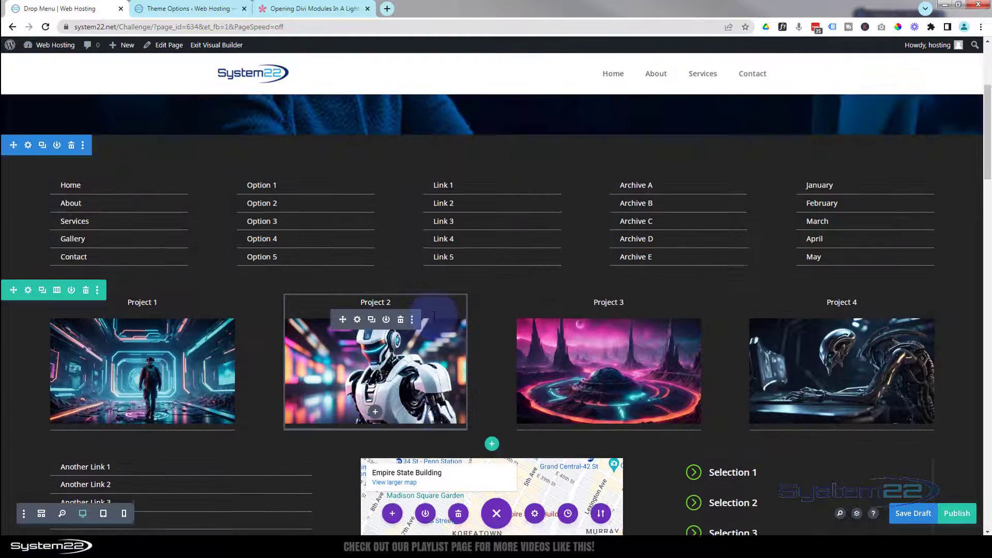
# - Examine the padding settings of the row holding the links, map and selection list, and close its settings
pyautogui.scroll(-3, 434, 322)
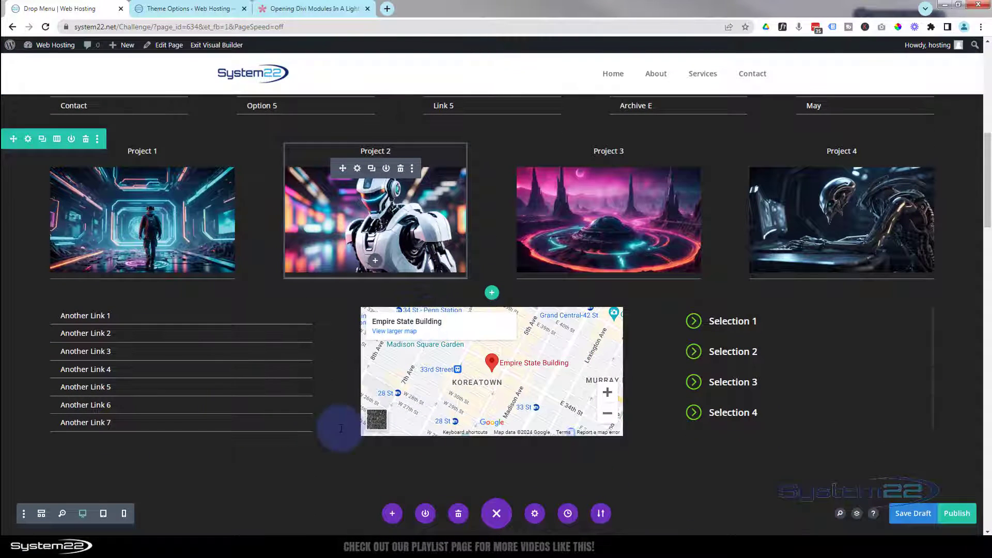
pyautogui.scroll(-2, 319, 499)
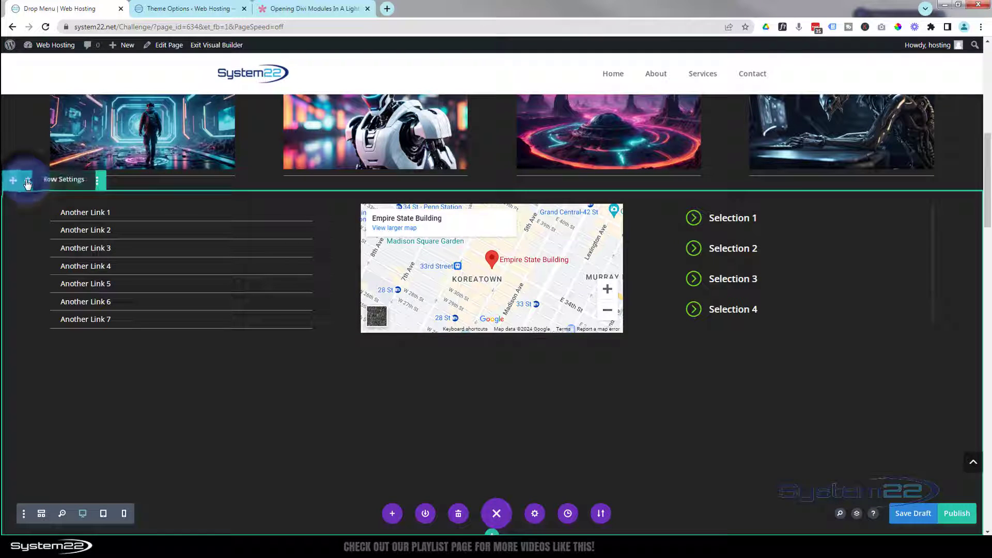
pyautogui.click(27, 184)
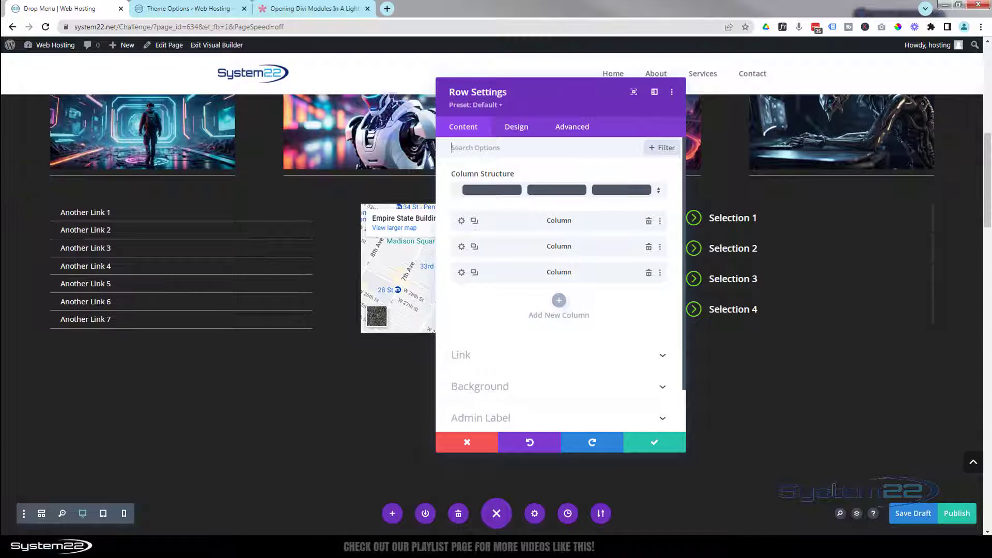
pyautogui.click(529, 133)
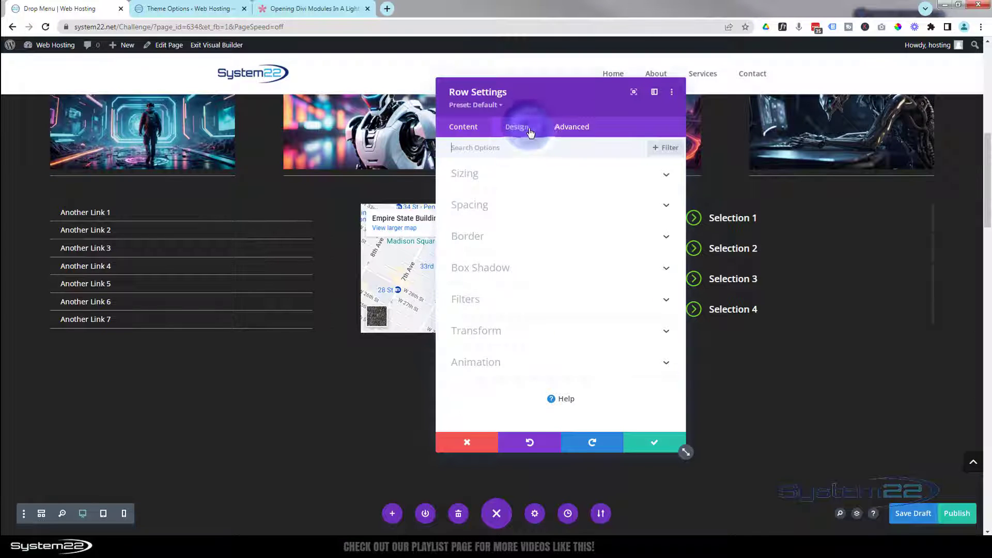
pyautogui.click(571, 214)
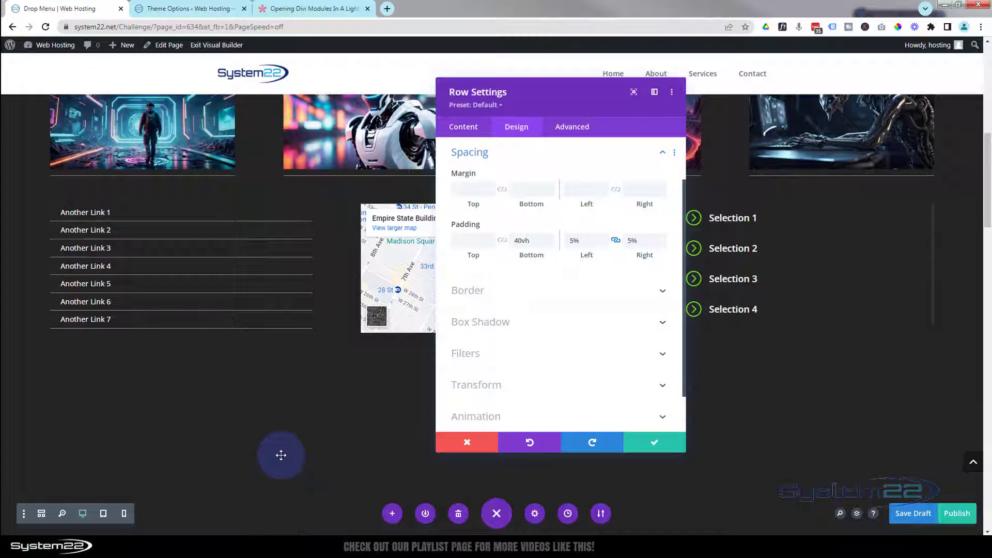
pyautogui.scroll(3, 276, 459)
pyautogui.scroll(6, 281, 454)
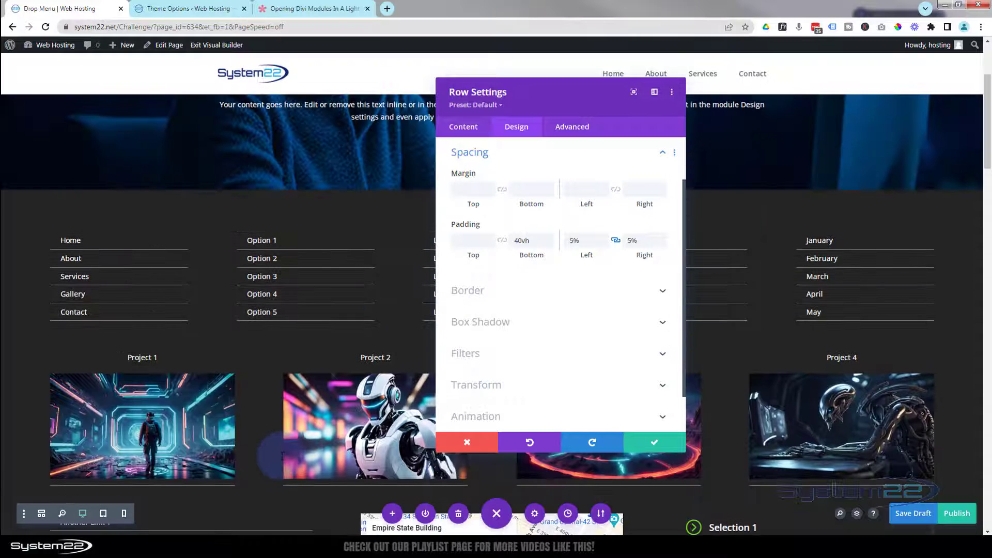
pyautogui.scroll(-2, 281, 455)
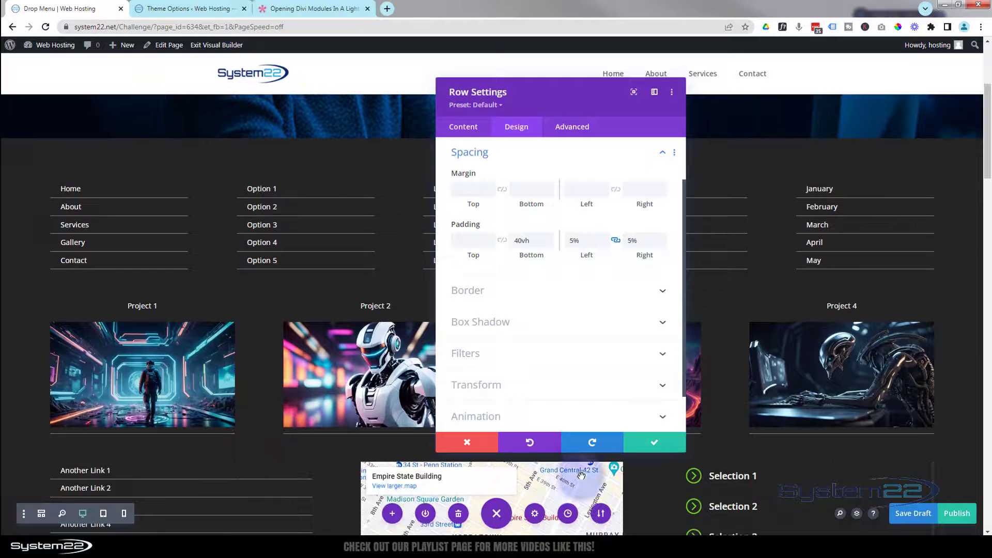
pyautogui.click(655, 443)
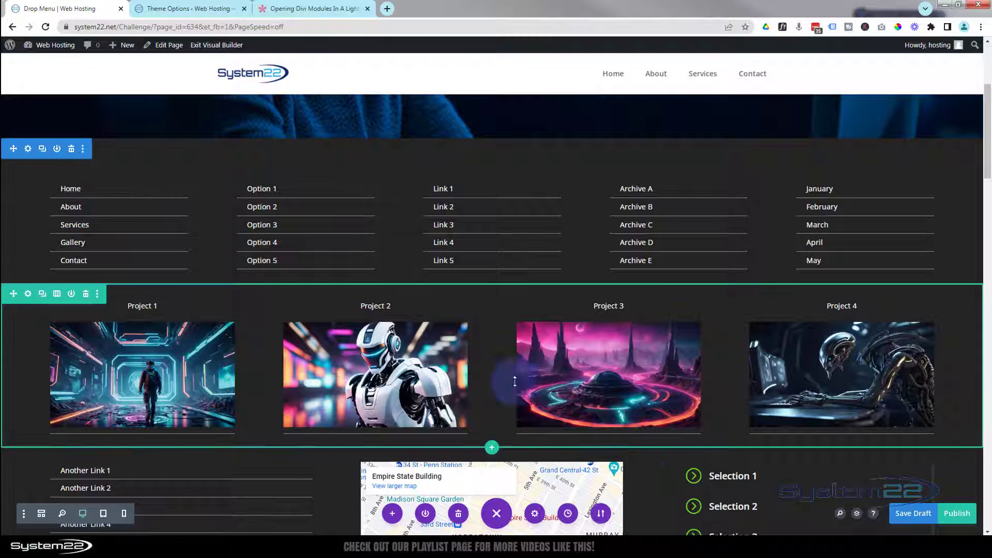
# - Set the height of the mega menu section to 100vh
pyautogui.moveTo(42, 159)
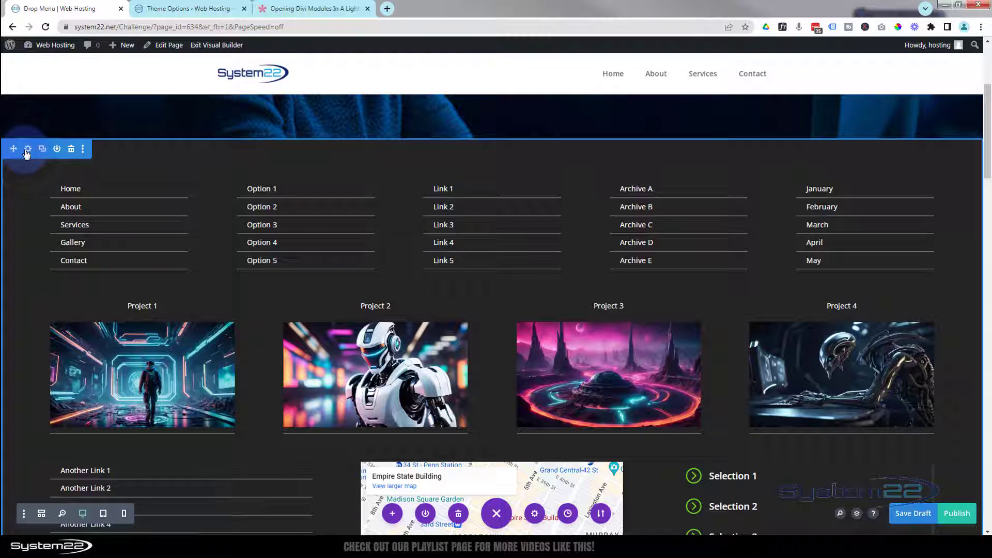
pyautogui.click(27, 150)
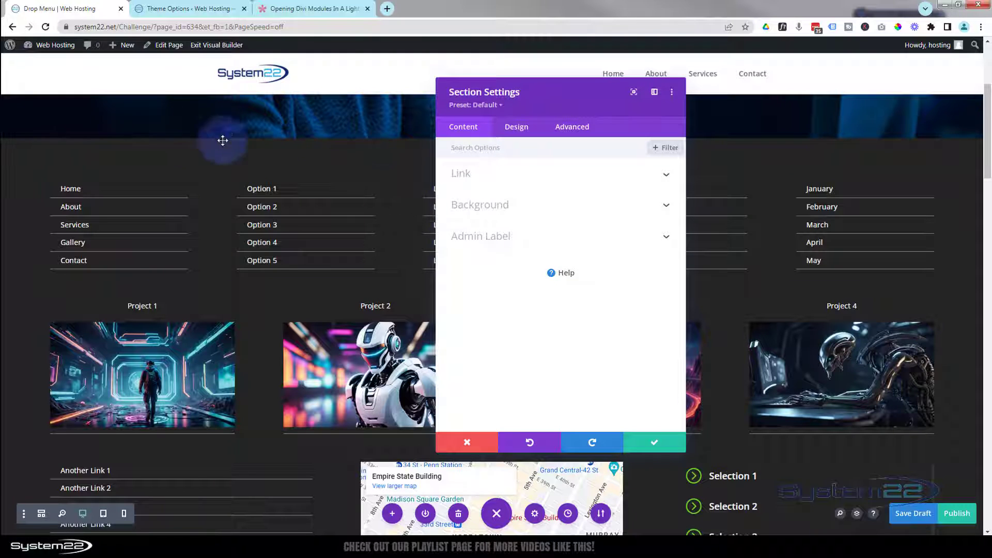
pyautogui.click(515, 130)
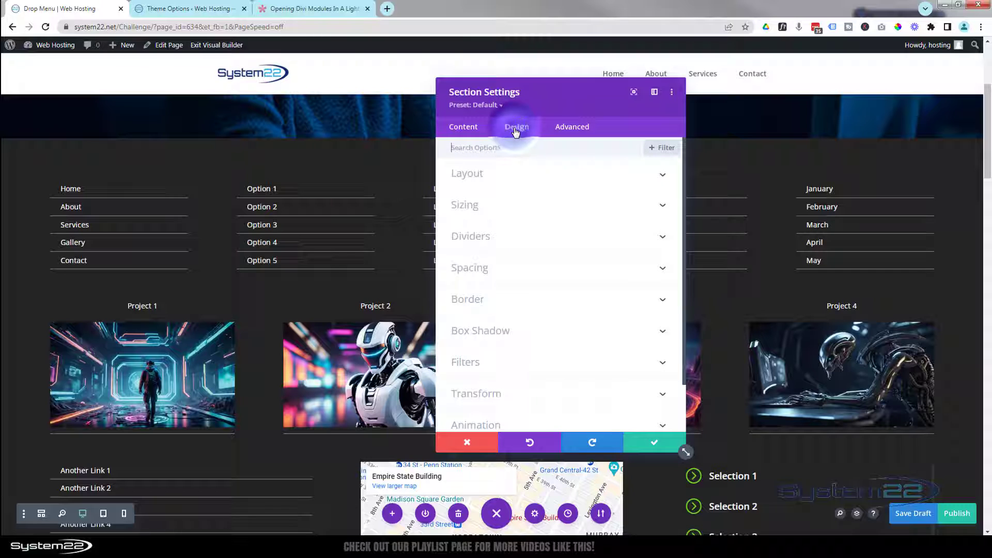
pyautogui.click(557, 211)
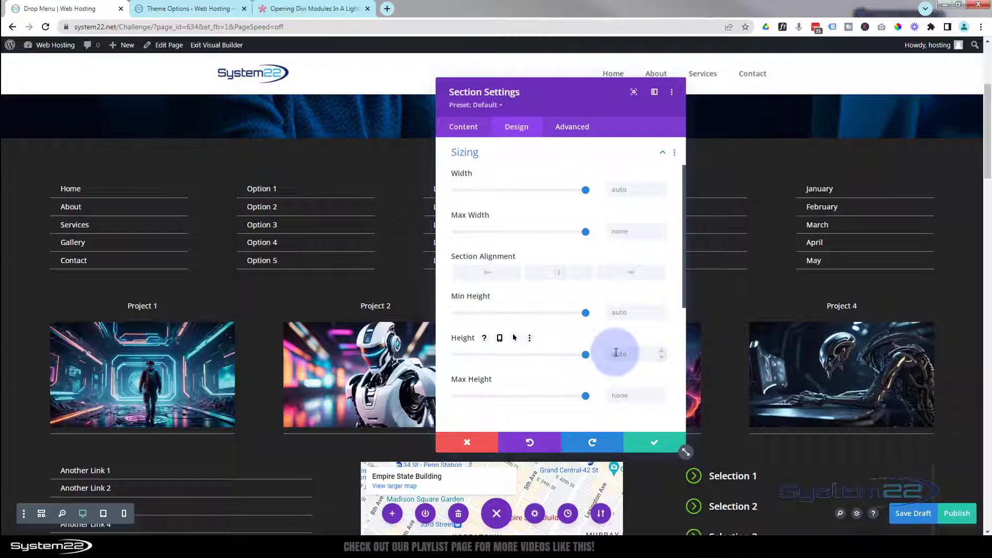
pyautogui.click(616, 353)
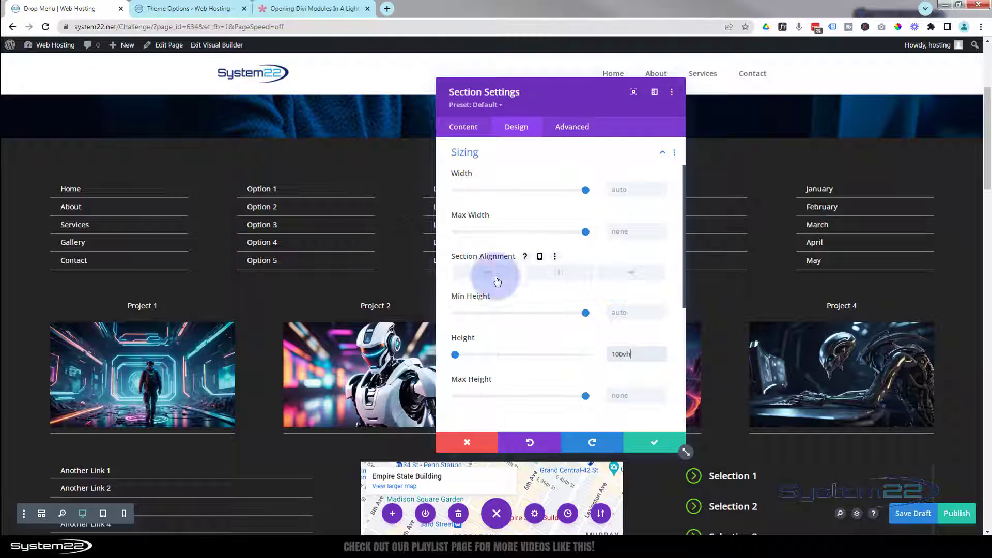
pyautogui.scroll(-3, 250, 210)
pyautogui.scroll(-2, 253, 207)
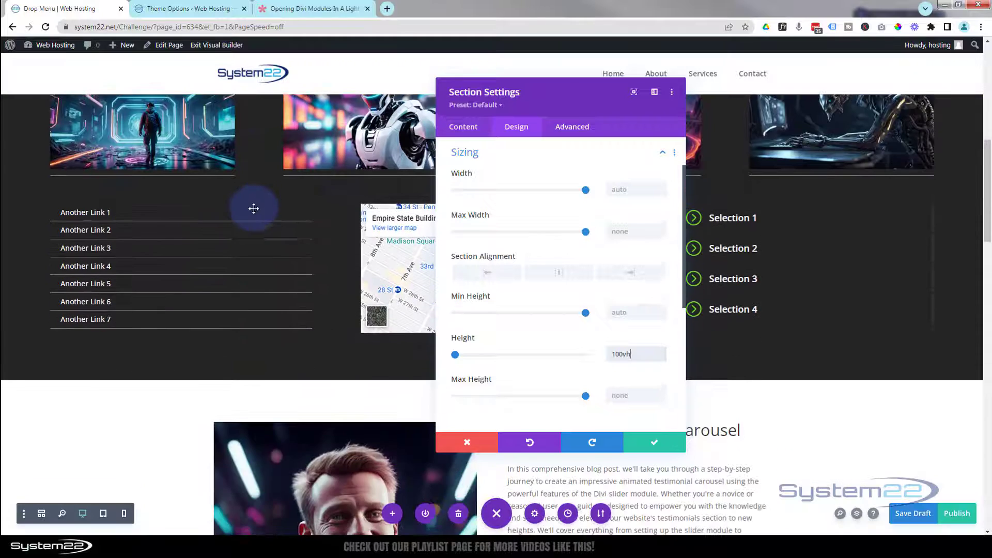
pyautogui.scroll(5, 253, 208)
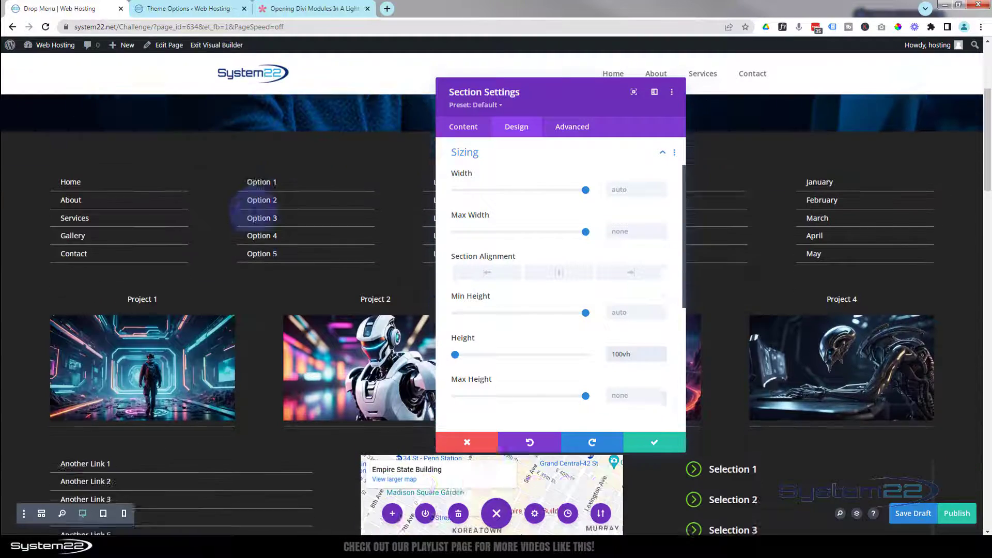
pyautogui.scroll(-1, 256, 207)
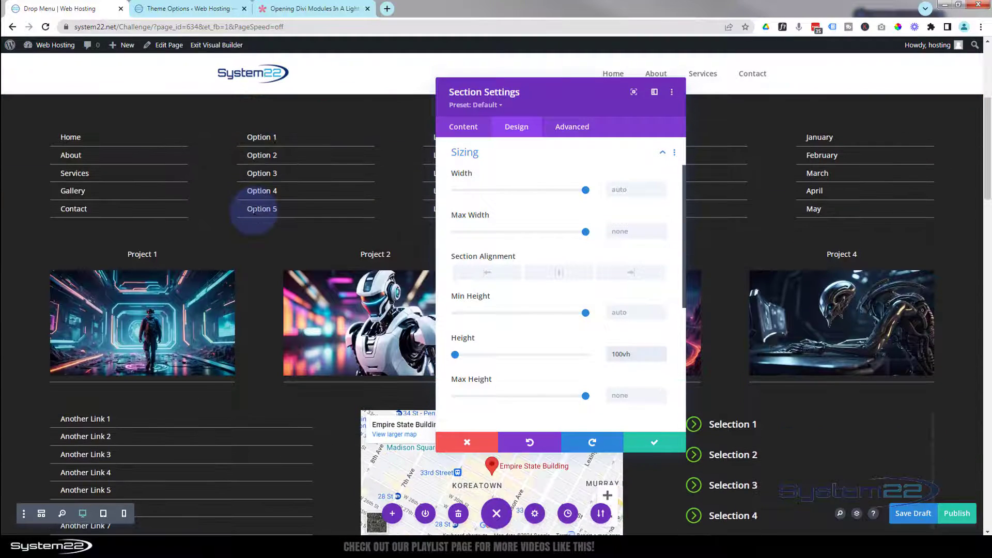
# - Set the section's vertical overflow to Scroll and save the section settings
pyautogui.click(578, 130)
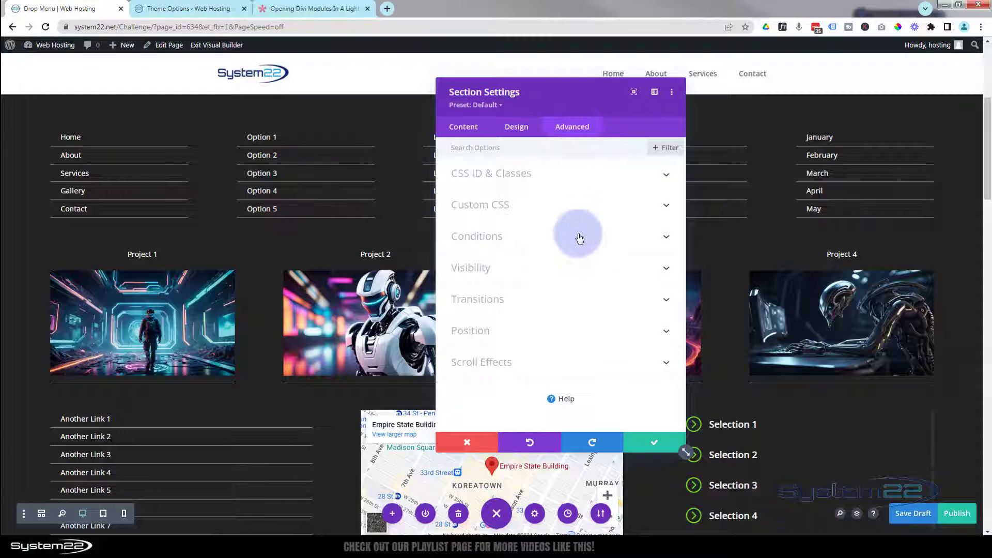
pyautogui.click(571, 267)
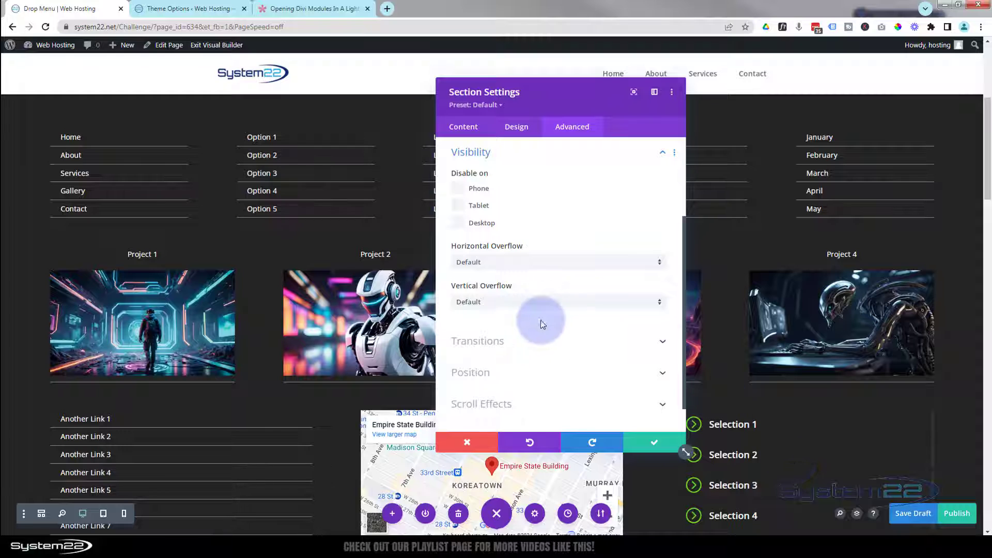
pyautogui.click(494, 302)
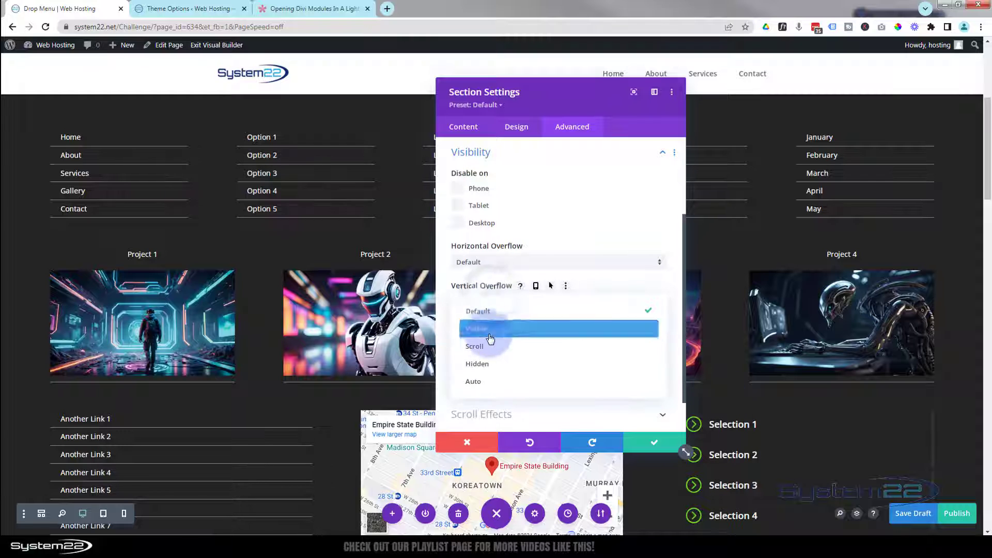
pyautogui.click(475, 346)
pyautogui.click(927, 272)
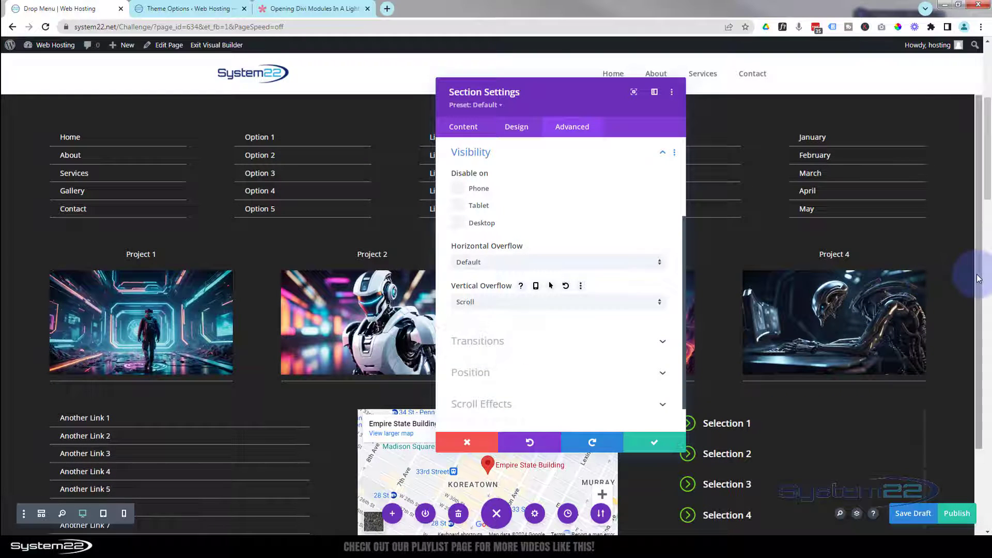
pyautogui.moveTo(980, 288); pyautogui.dragTo(968, 210)
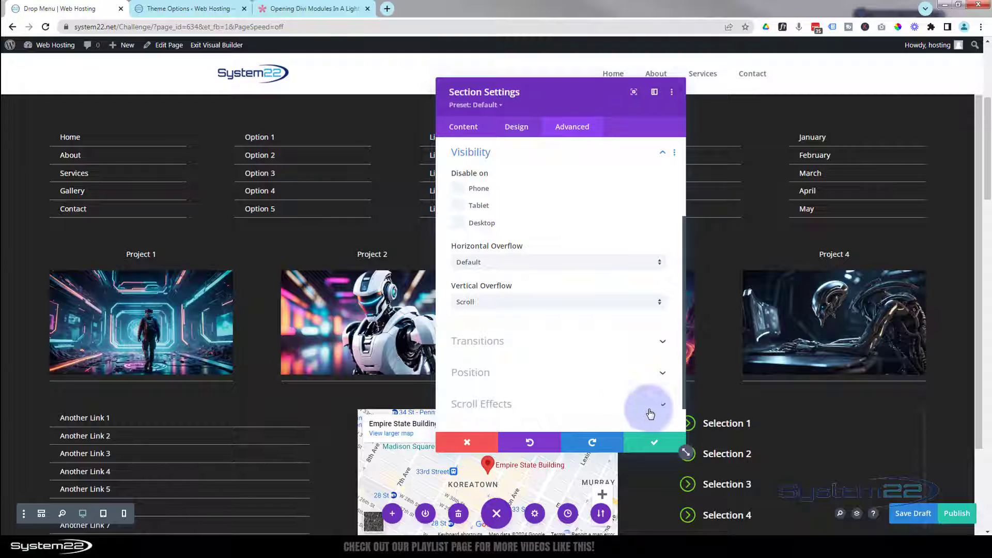
pyautogui.click(654, 442)
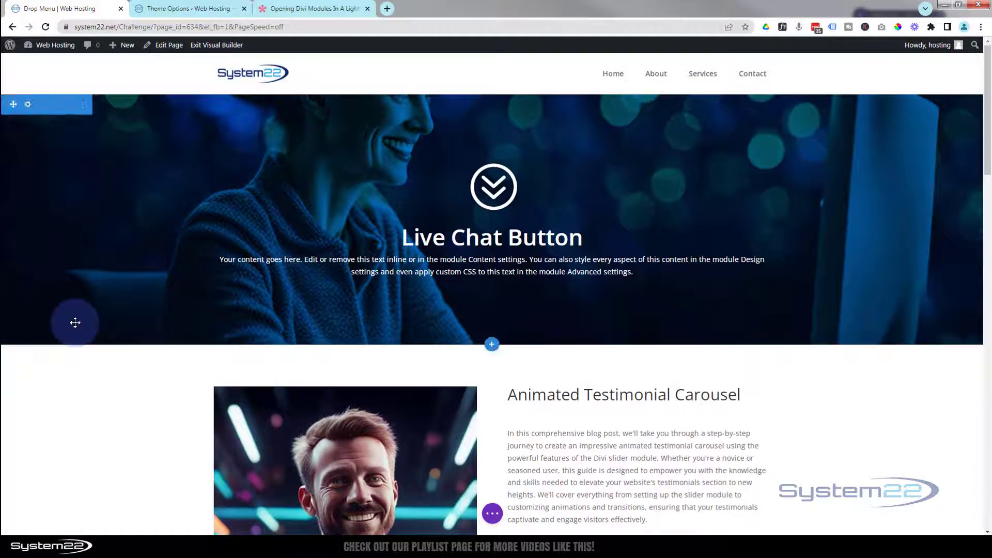
# - Select the full custom CSS code in the "Opening Divi Modules In A Lightbox" article, and switch to the Divi Theme Options page
pyautogui.click(317, 7)
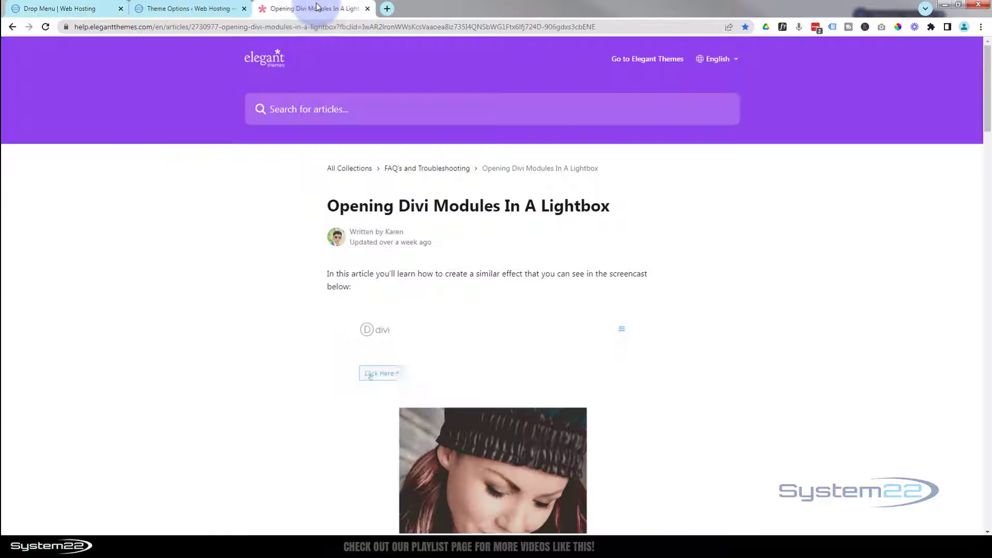
pyautogui.click(105, 26)
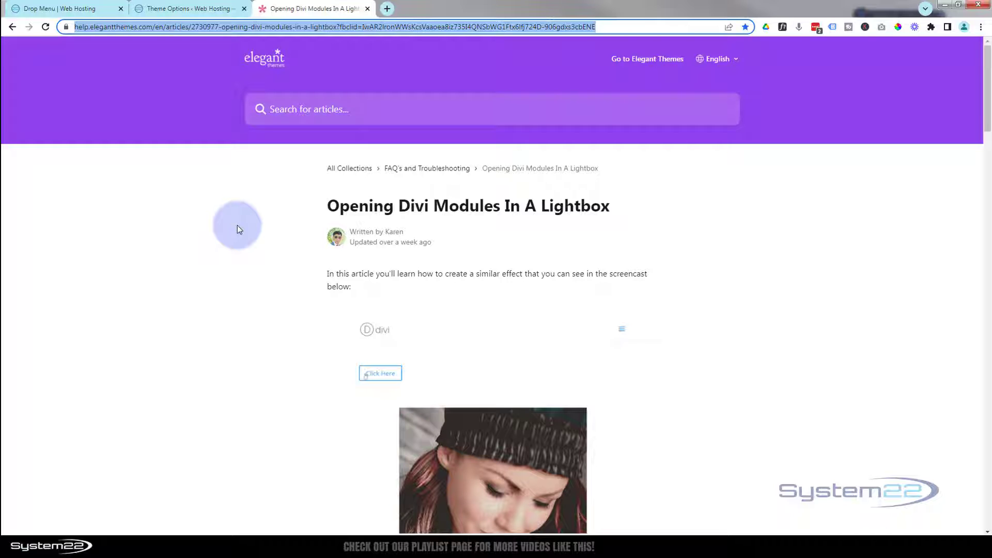
pyautogui.scroll(-3, 237, 229)
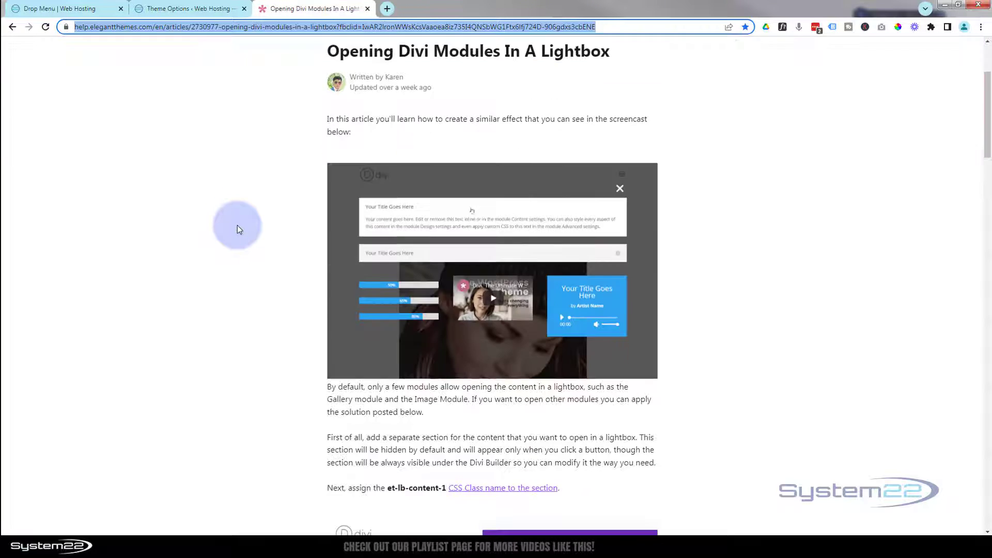
pyautogui.scroll(-7, 237, 229)
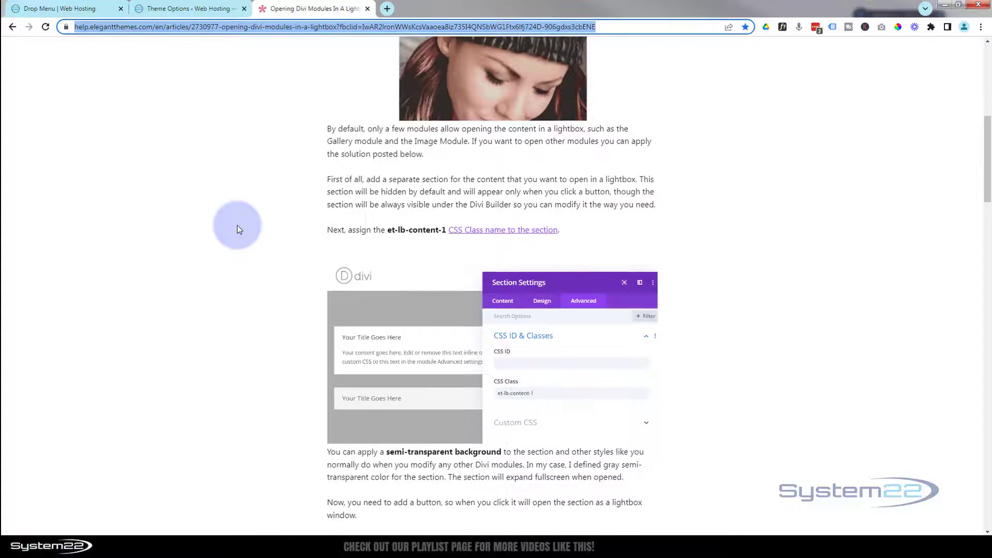
pyautogui.scroll(-13, 237, 229)
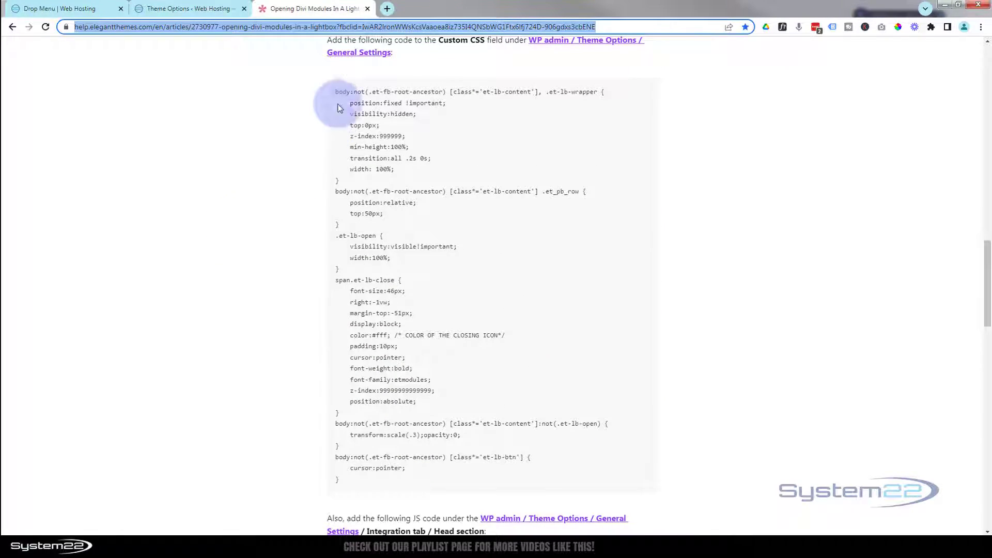
pyautogui.moveTo(337, 92); pyautogui.dragTo(390, 468)
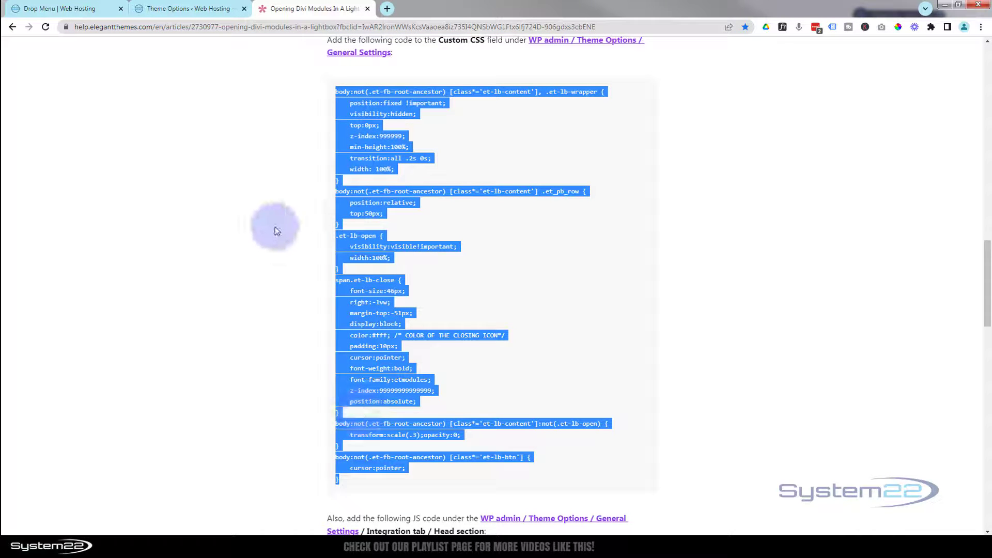
pyautogui.click(190, 10)
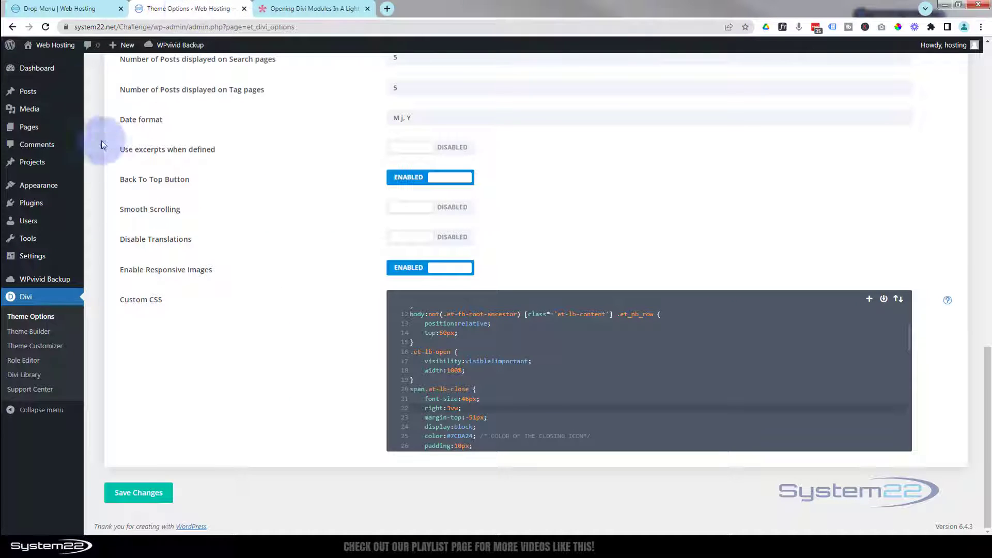
# - Reopen the Divi Theme Options page and examine the lightbox code in its Custom CSS field
pyautogui.moveTo(51, 48)
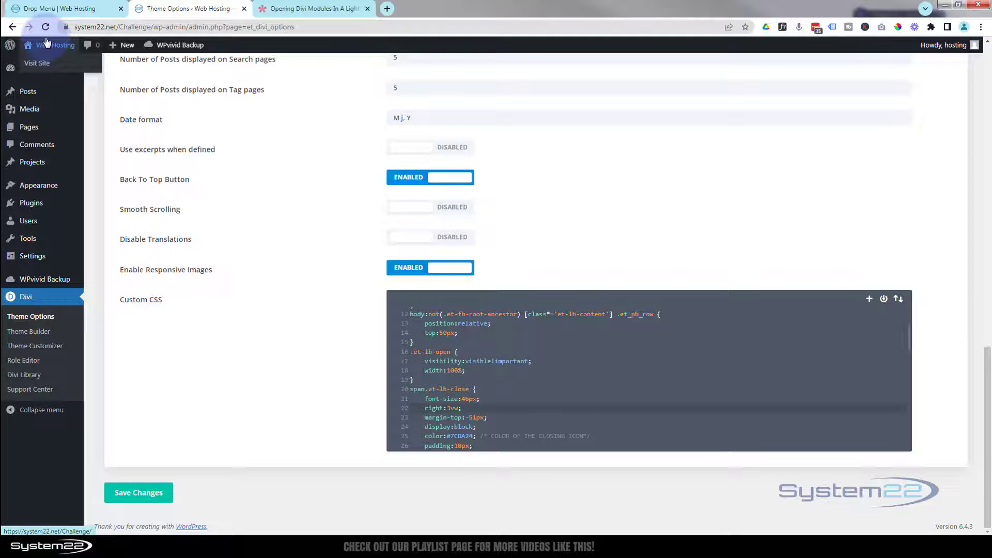
pyautogui.click(27, 315)
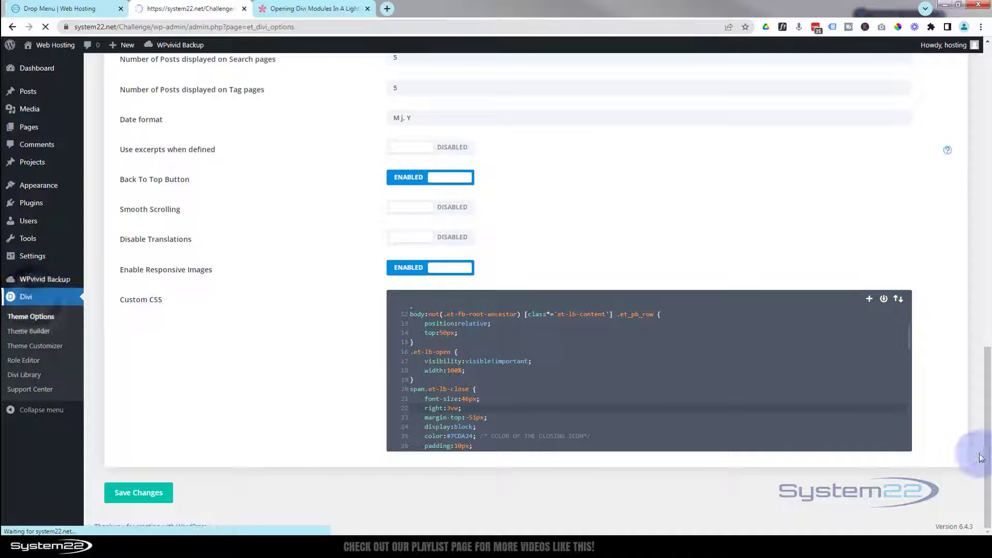
pyautogui.moveTo(974, 403); pyautogui.dragTo(668, 49)
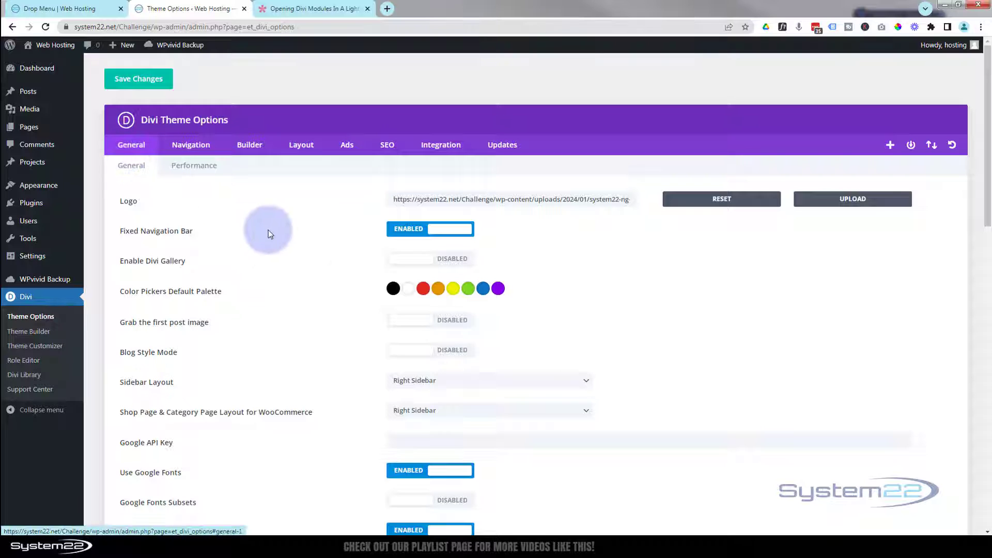
pyautogui.scroll(-10, 336, 318)
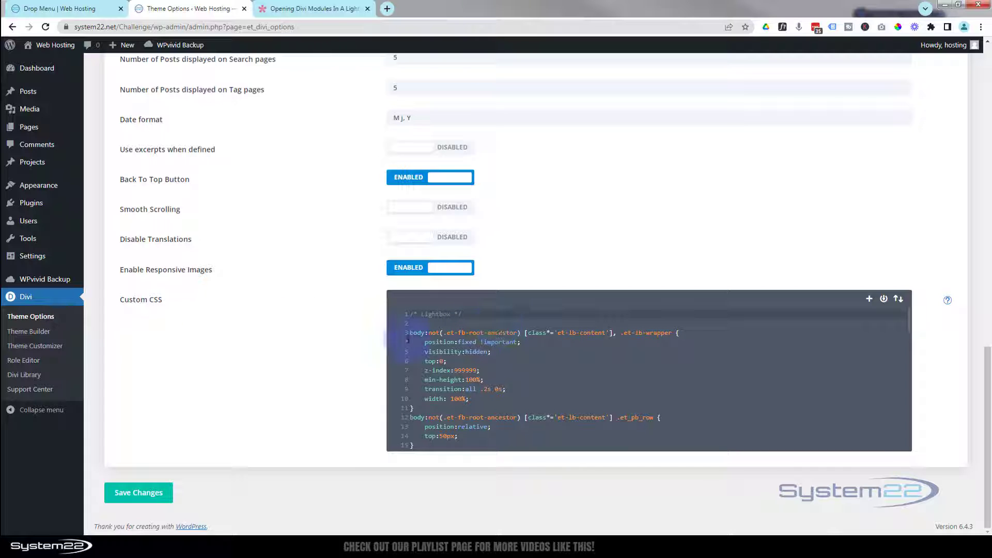
pyautogui.click(408, 322)
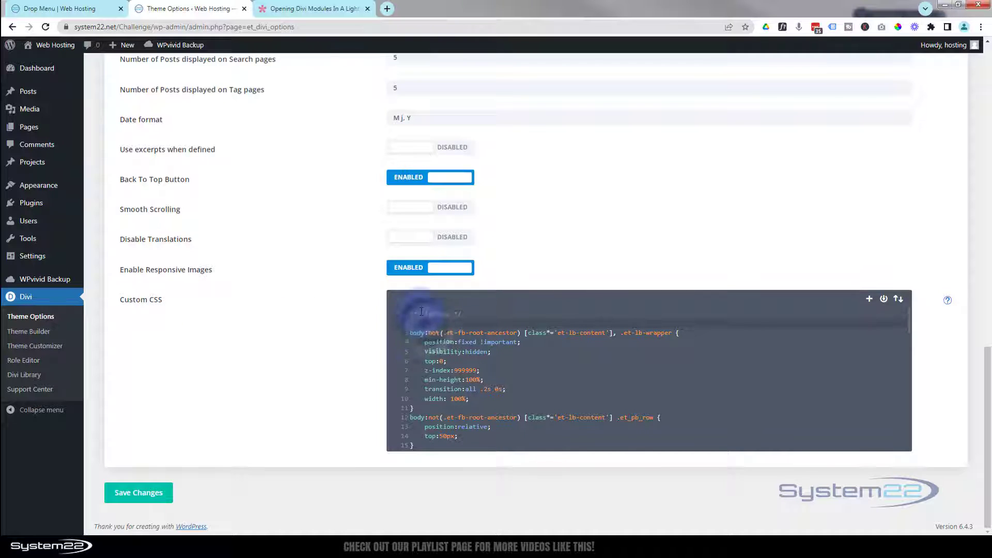
pyautogui.scroll(-2, 482, 354)
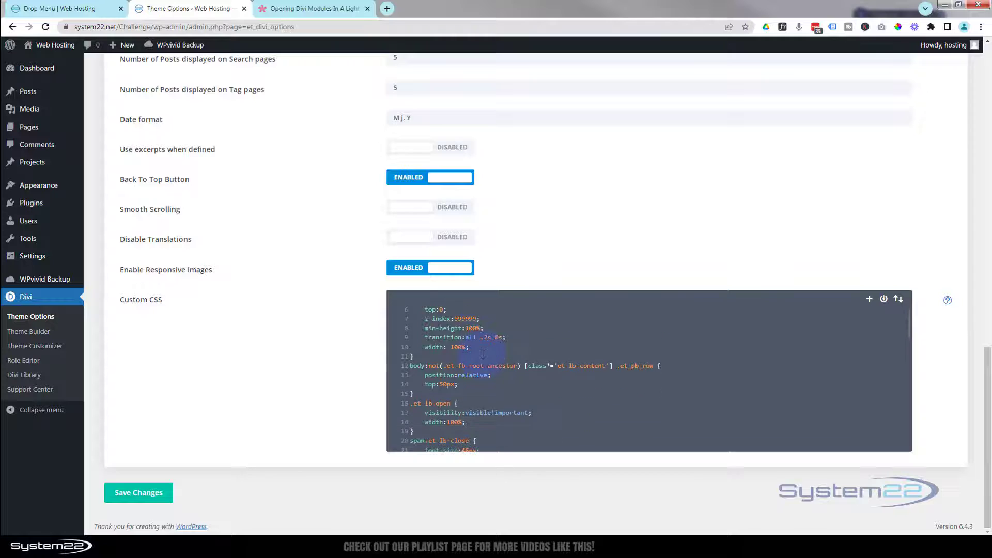
pyautogui.scroll(2, 482, 355)
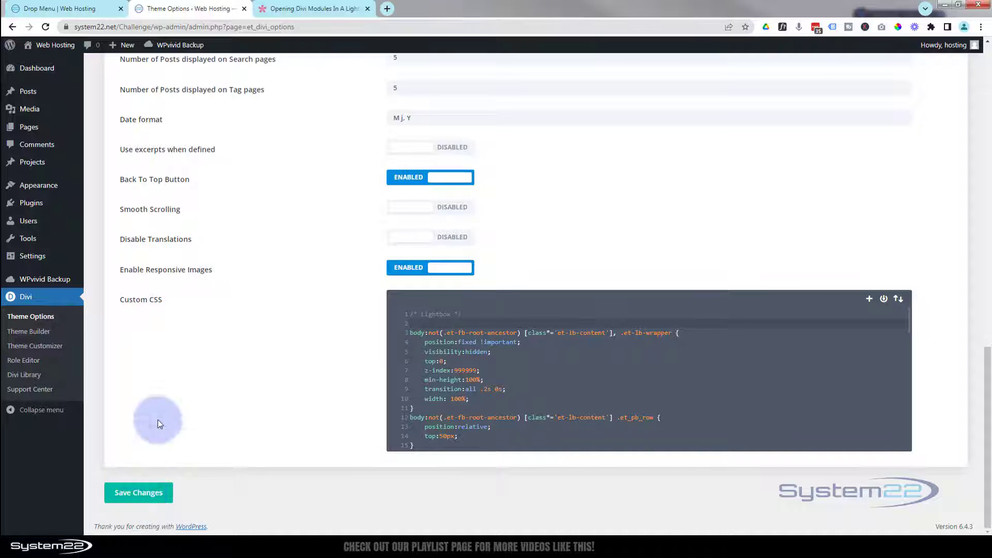
# - Select the full JS script, from <script> to </script>, in the "Opening Divi Modules In A Lightbox" article
pyautogui.click(334, 10)
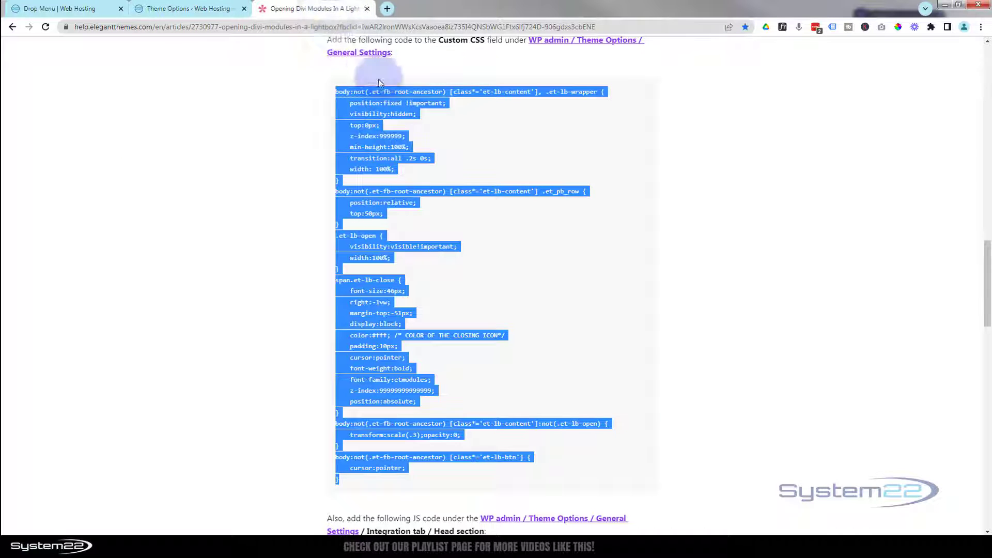
pyautogui.scroll(-1, 546, 164)
pyautogui.scroll(-9, 547, 163)
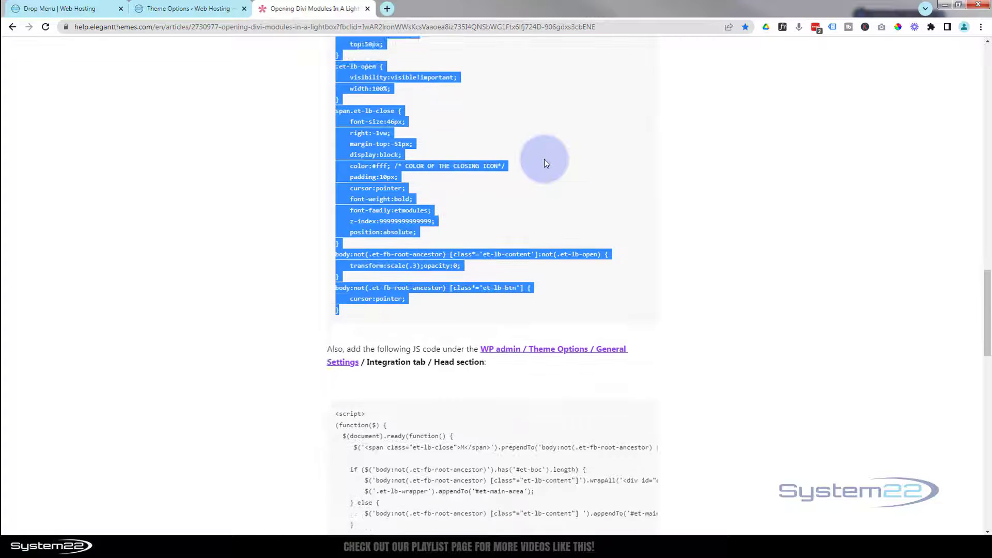
pyautogui.scroll(1, 544, 163)
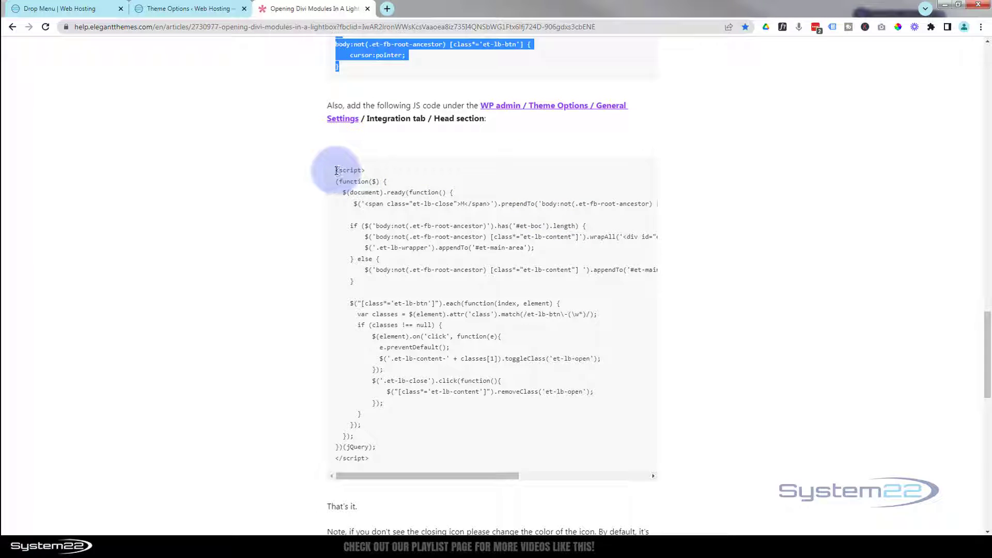
pyautogui.moveTo(337, 170); pyautogui.dragTo(408, 460)
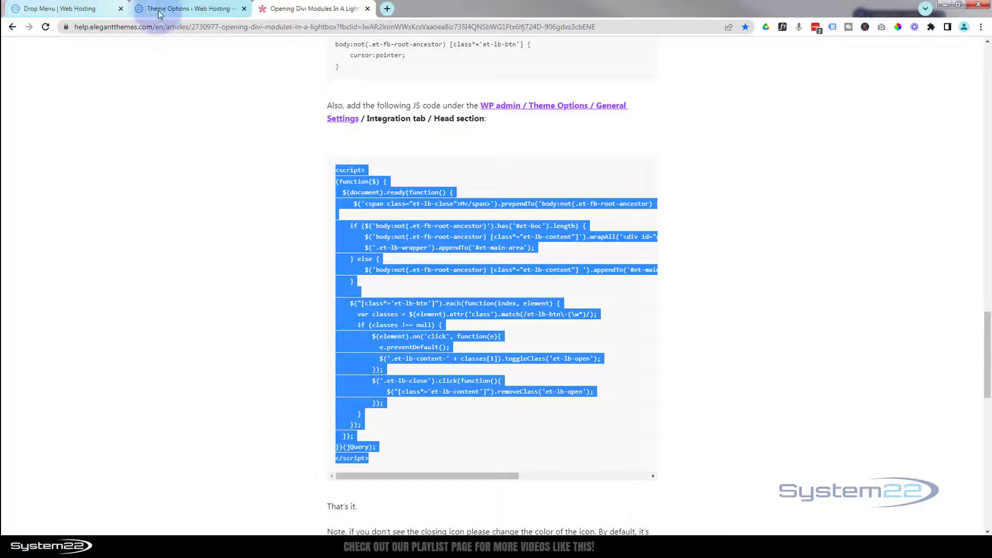
# - Switch to the Divi Theme Options page and open its code integration settings
pyautogui.click(177, 8)
pyautogui.scroll(10, 289, 311)
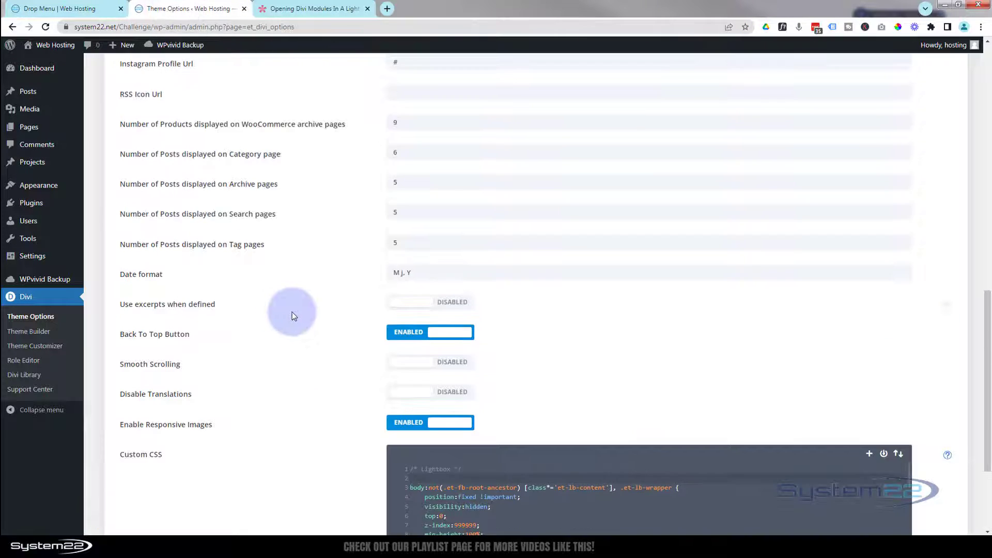
pyautogui.scroll(5, 299, 312)
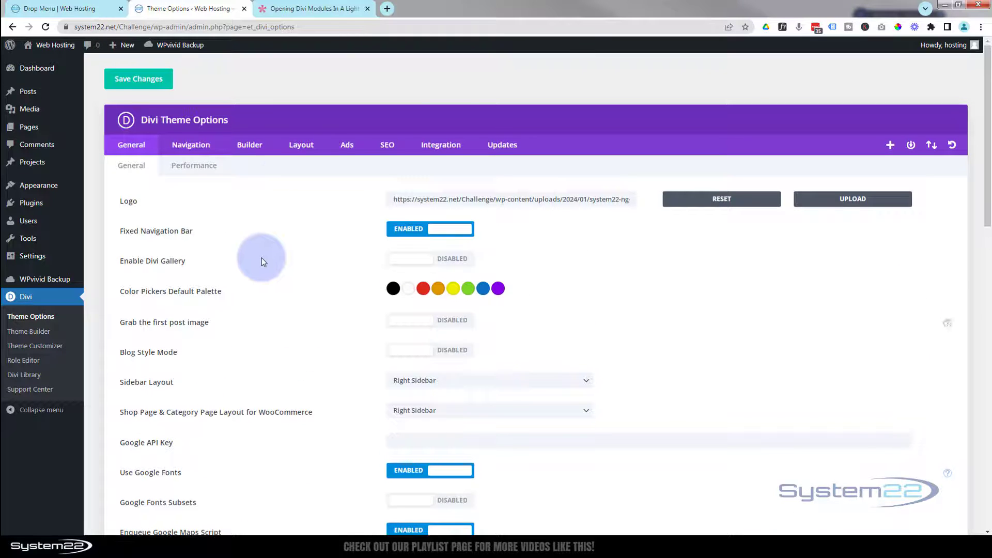
pyautogui.click(447, 145)
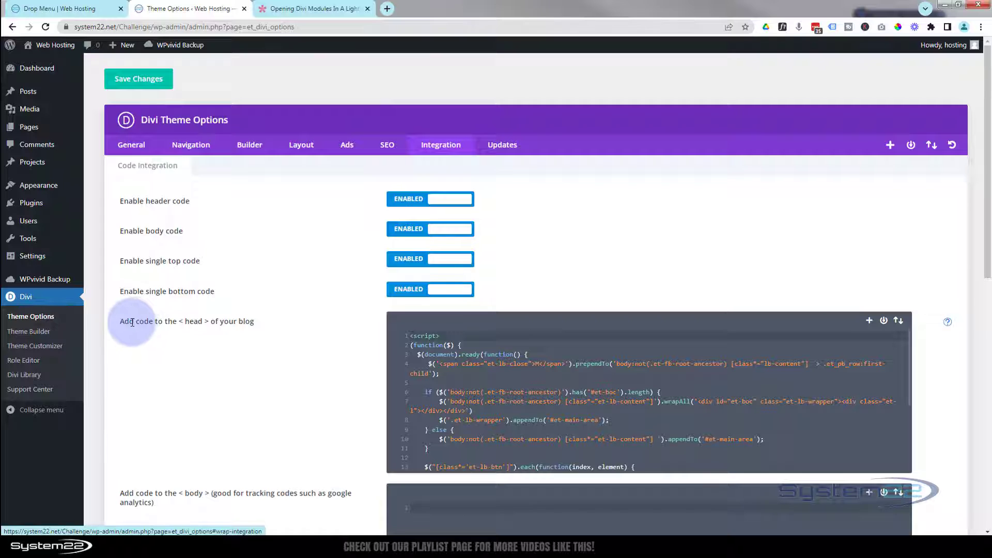
pyautogui.click(412, 336)
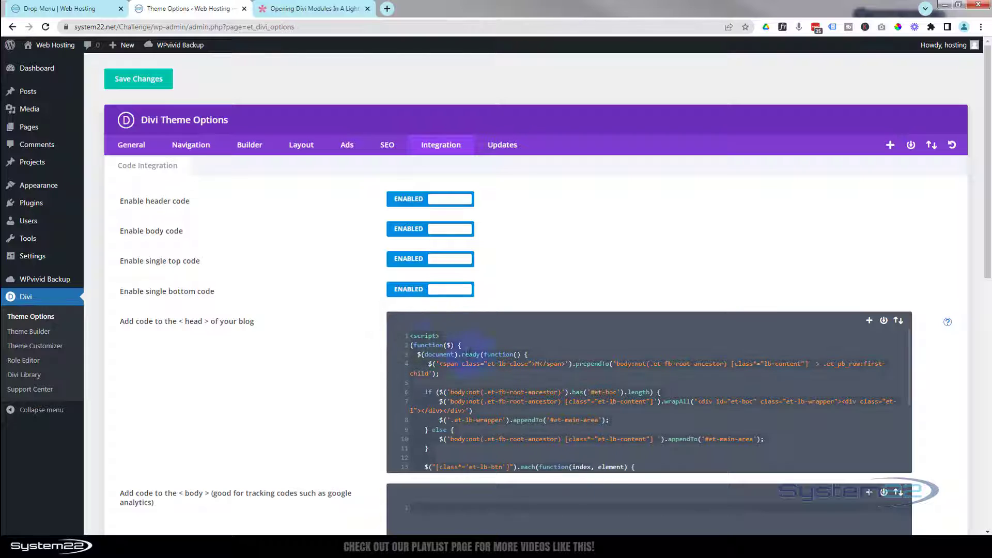
pyautogui.press('Return')
pyautogui.press('Return')
pyautogui.click(425, 334)
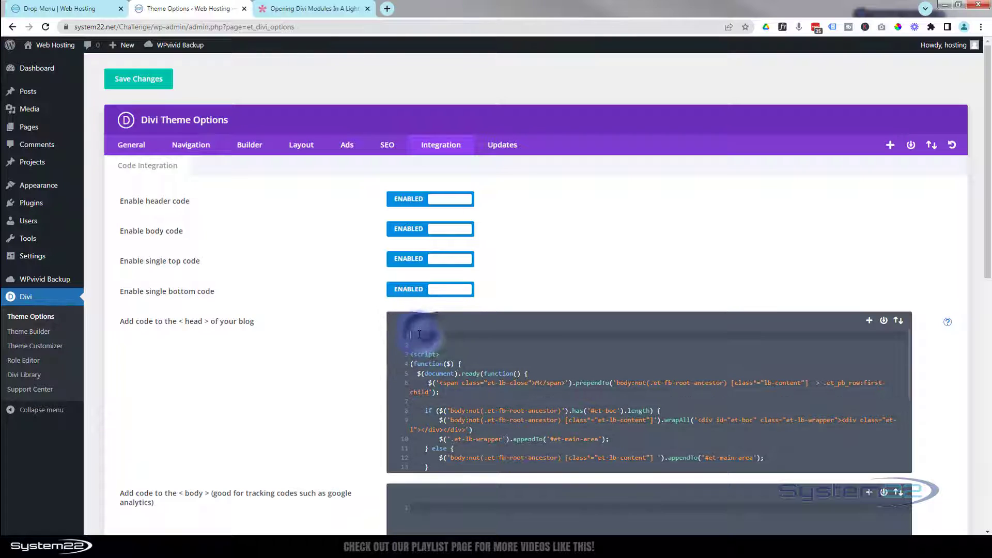
pyautogui.press('Delete')
pyautogui.press('Delete')
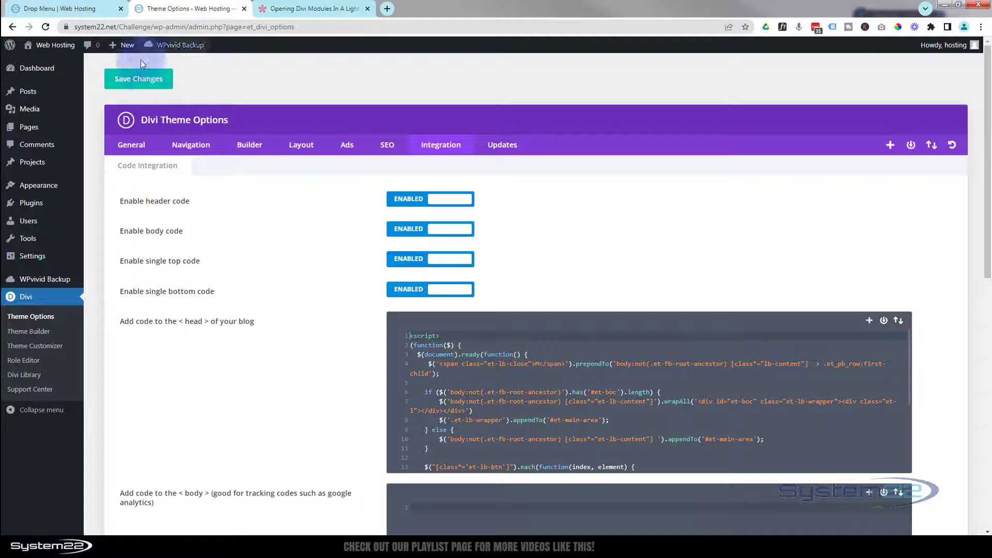
# - Save the Divi theme options with the lightbox script in the head code field
pyautogui.click(143, 78)
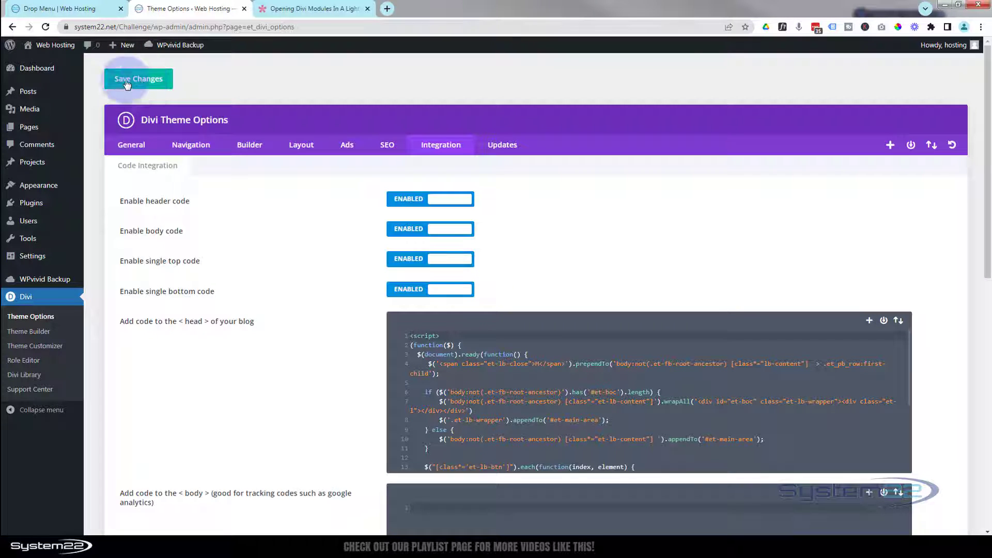
# - Find the instructions for the section's CSS class in the lightbox article and select the class name et-lb-content-1
pyautogui.click(79, 10)
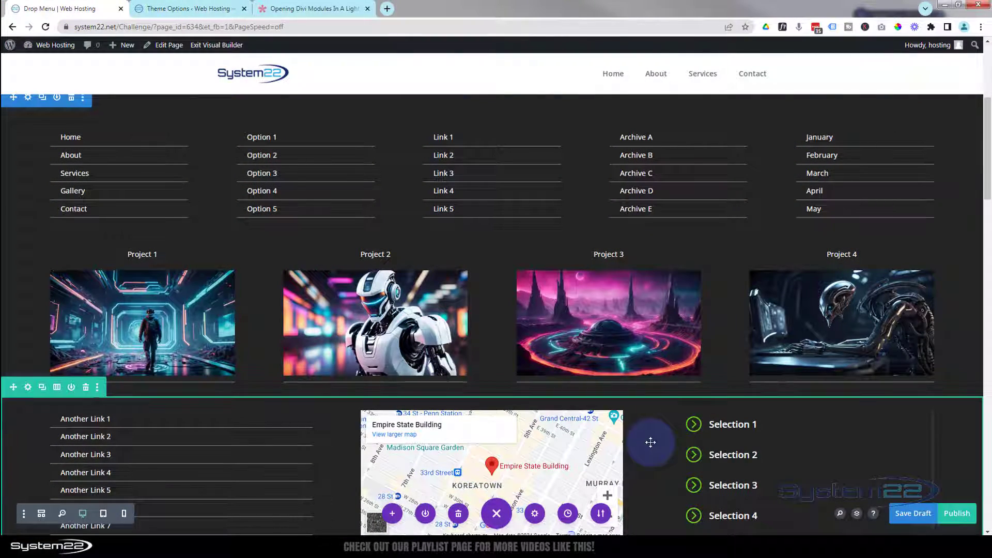
pyautogui.scroll(1, 207, 320)
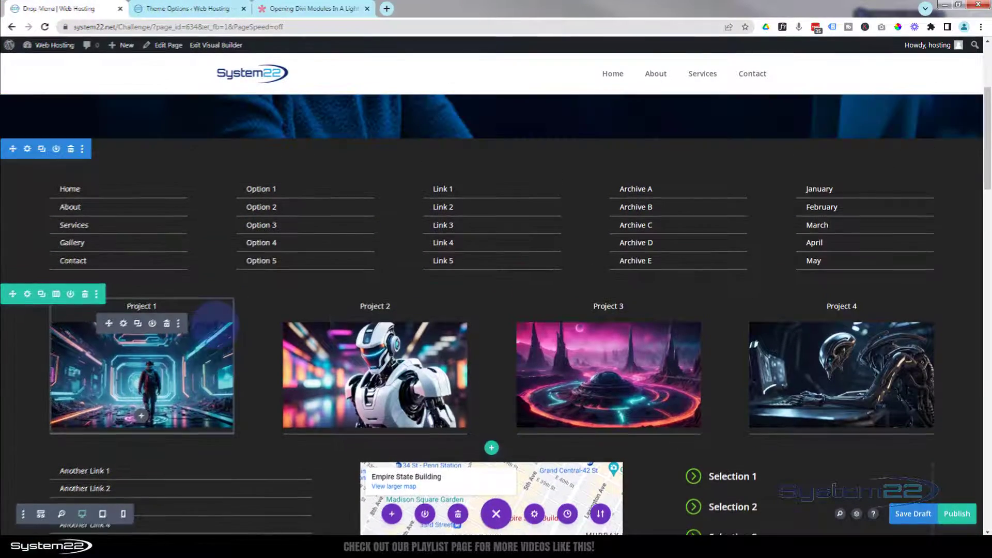
pyautogui.click(279, 9)
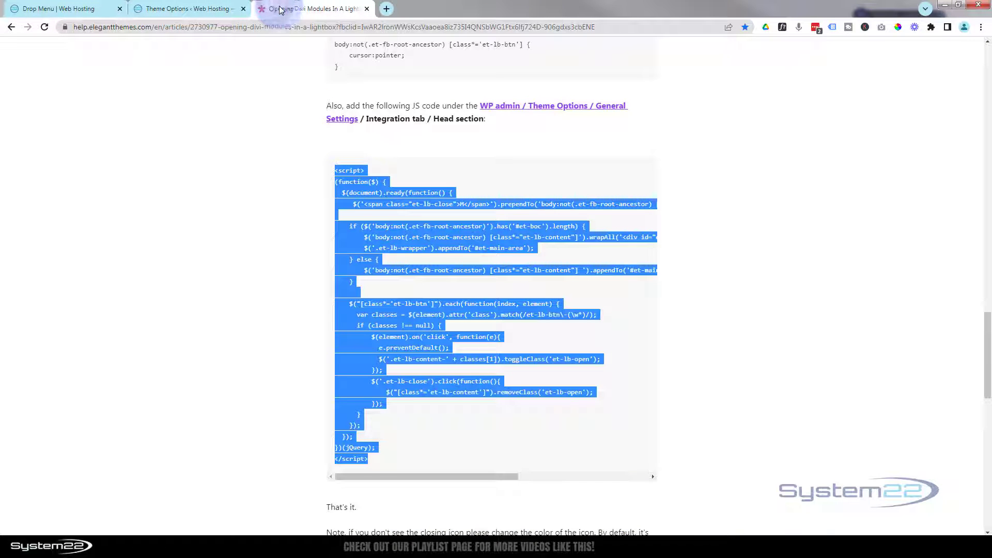
pyautogui.scroll(1, 292, 338)
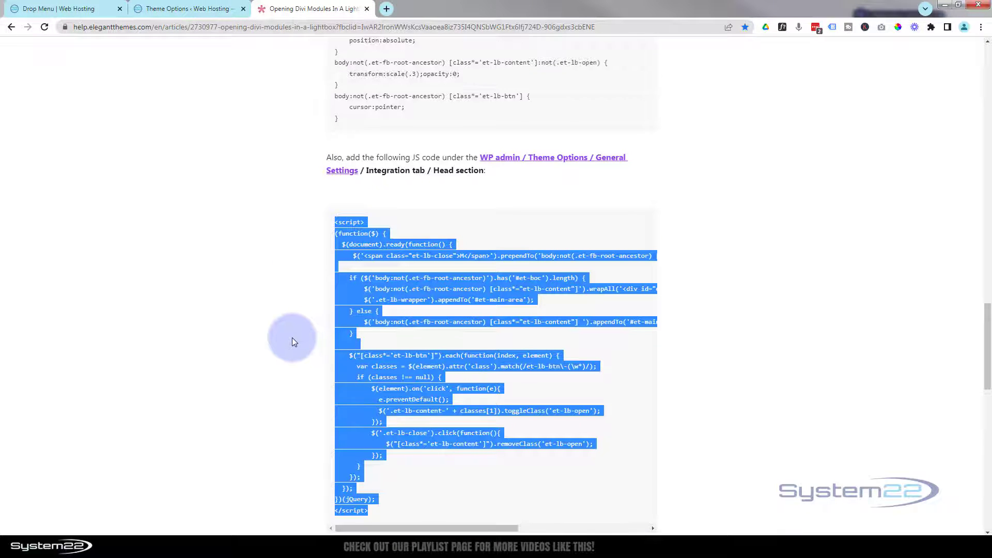
pyautogui.scroll(4, 292, 341)
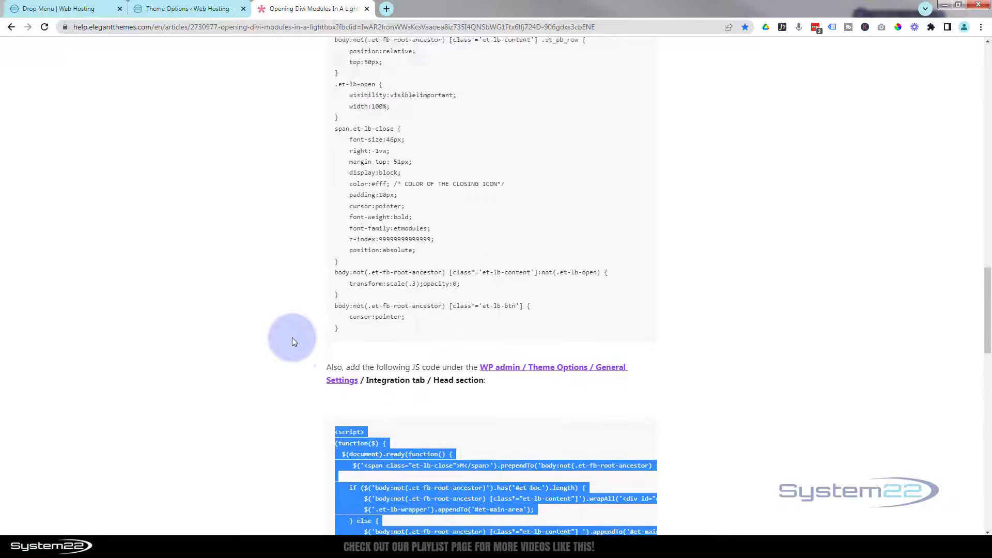
pyautogui.scroll(9, 293, 341)
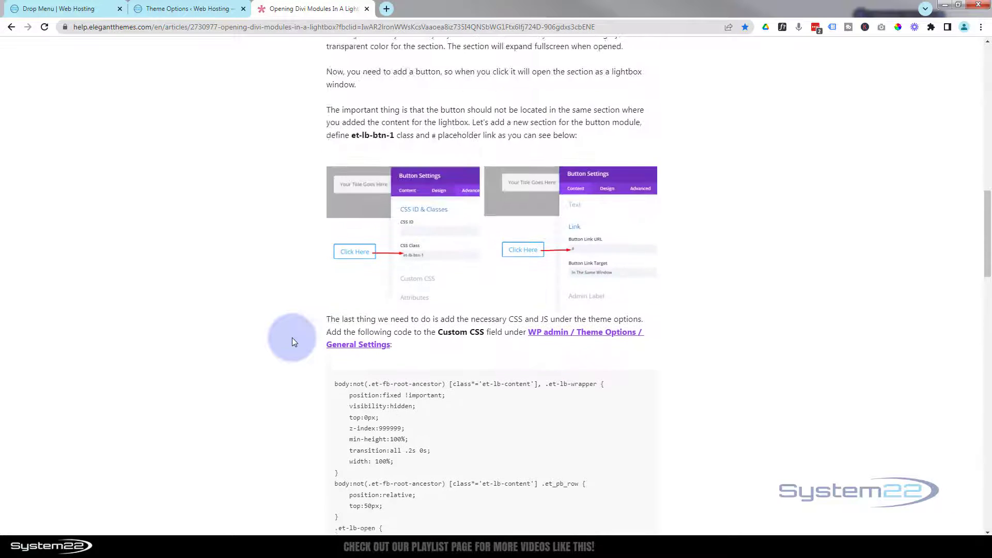
pyautogui.scroll(5, 293, 340)
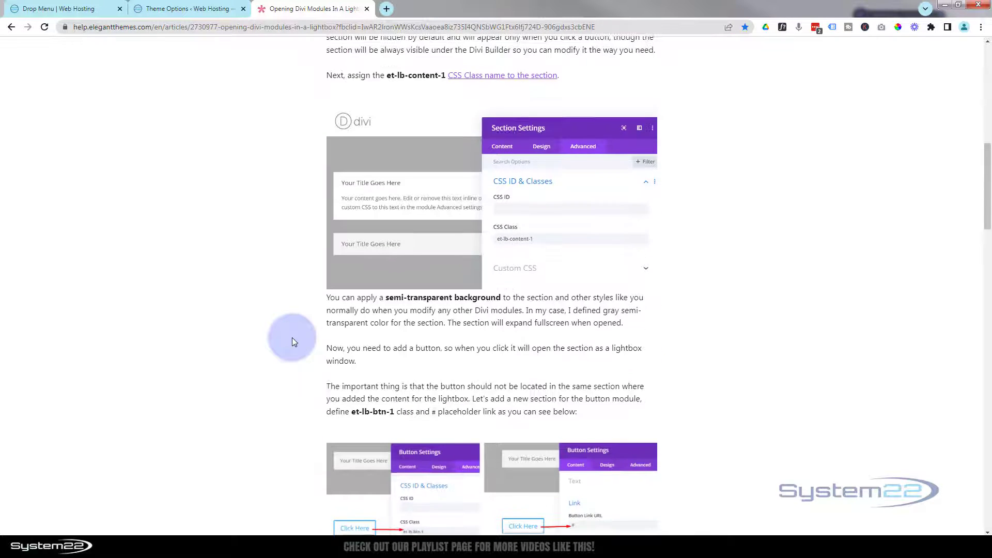
pyautogui.scroll(4, 292, 341)
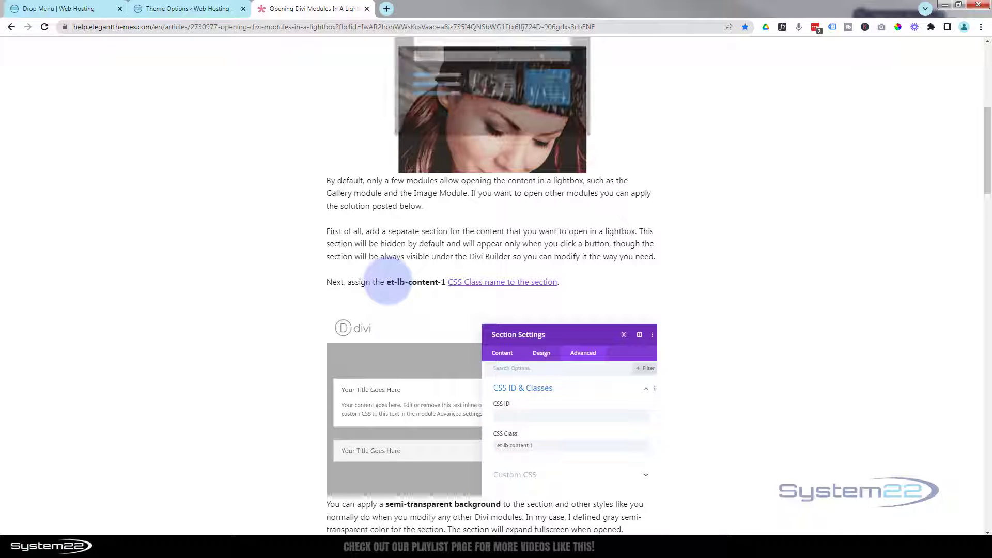
pyautogui.moveTo(387, 282); pyautogui.dragTo(444, 281)
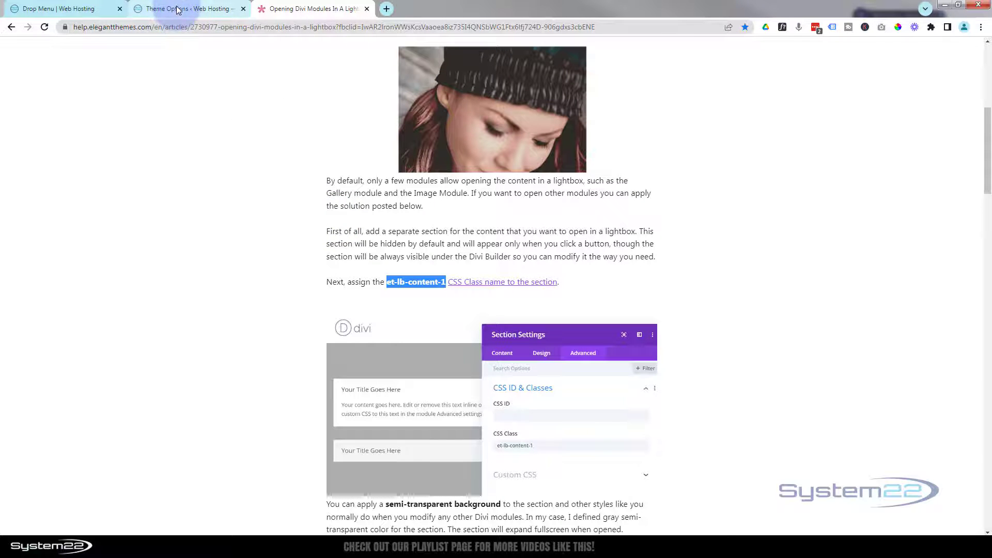
# - Assign the CSS class et-lb-content-1 to the mega menu section on the Drop Menu page and save the section settings
pyautogui.click(58, 9)
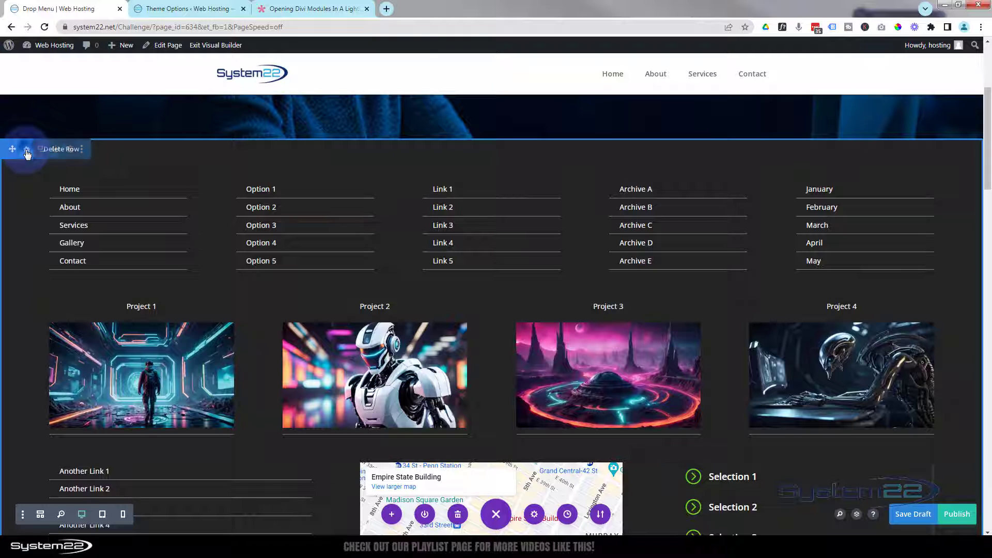
pyautogui.click(27, 151)
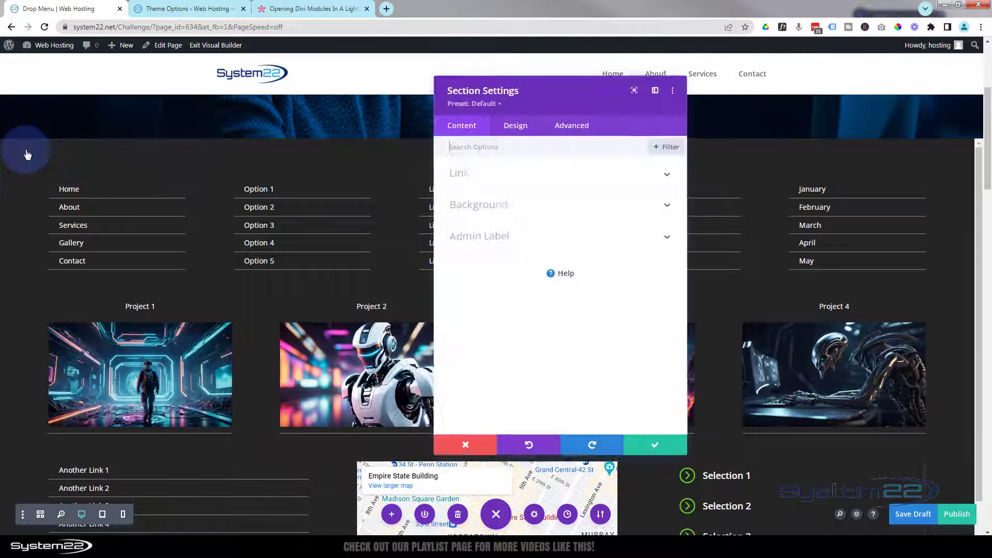
pyautogui.click(586, 134)
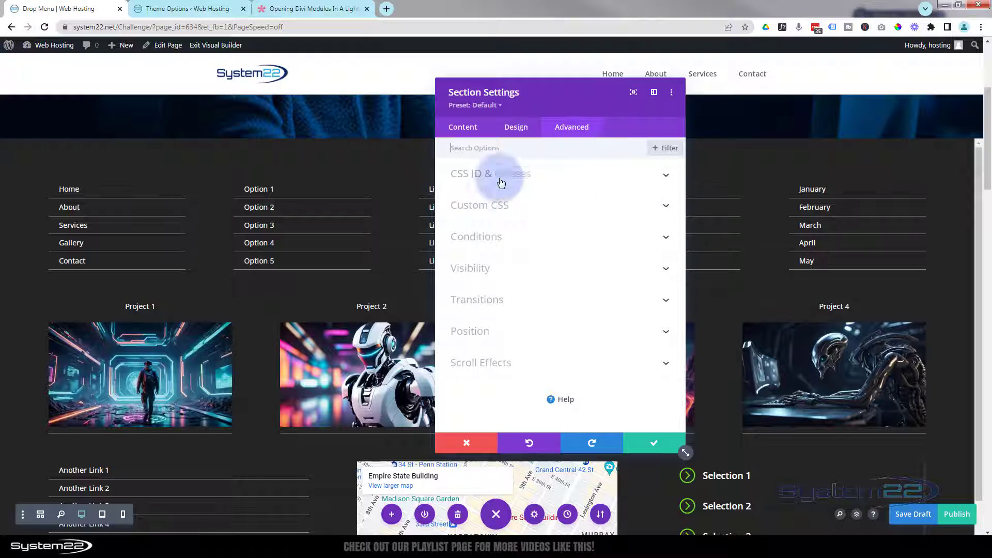
pyautogui.click(561, 175)
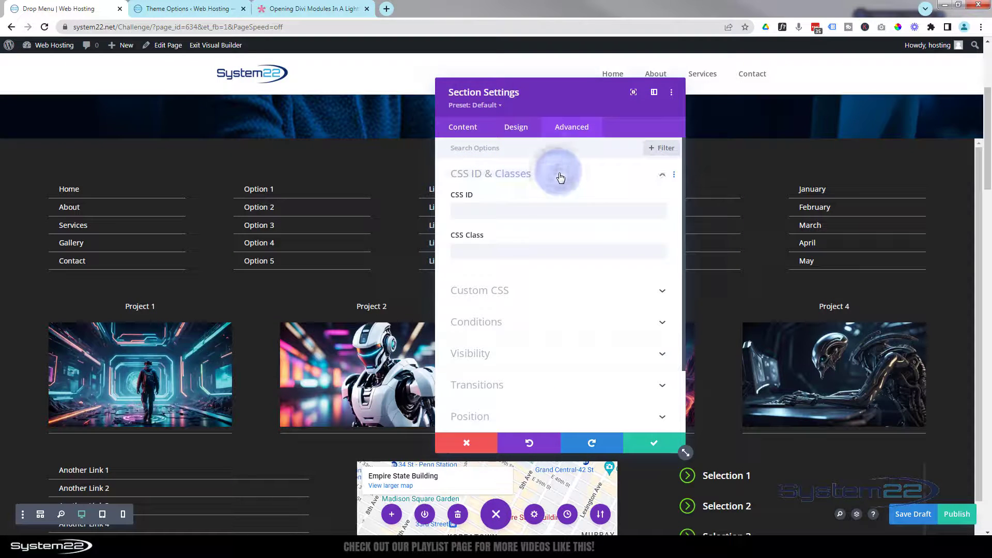
pyautogui.click(466, 252)
pyautogui.write('et-lb-content-1')
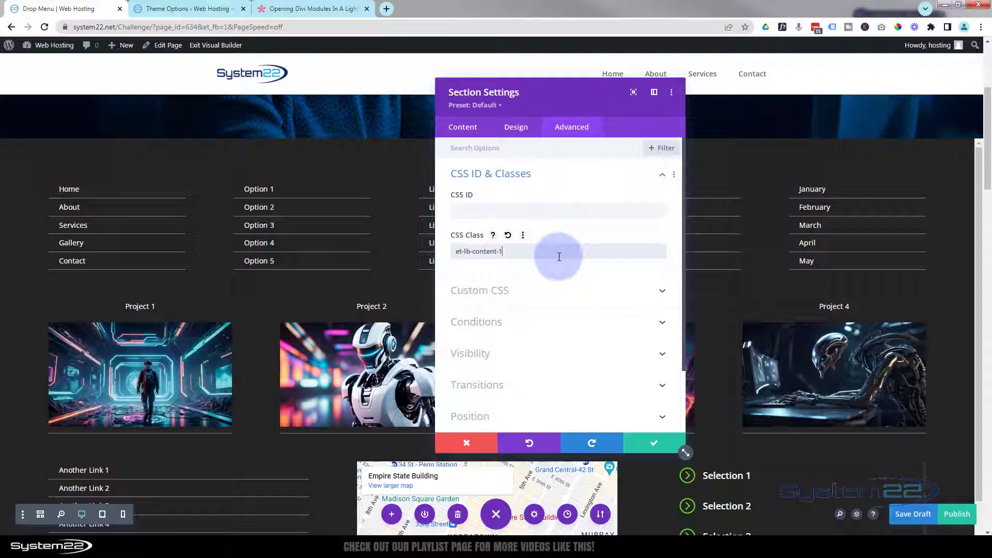
pyautogui.click(649, 444)
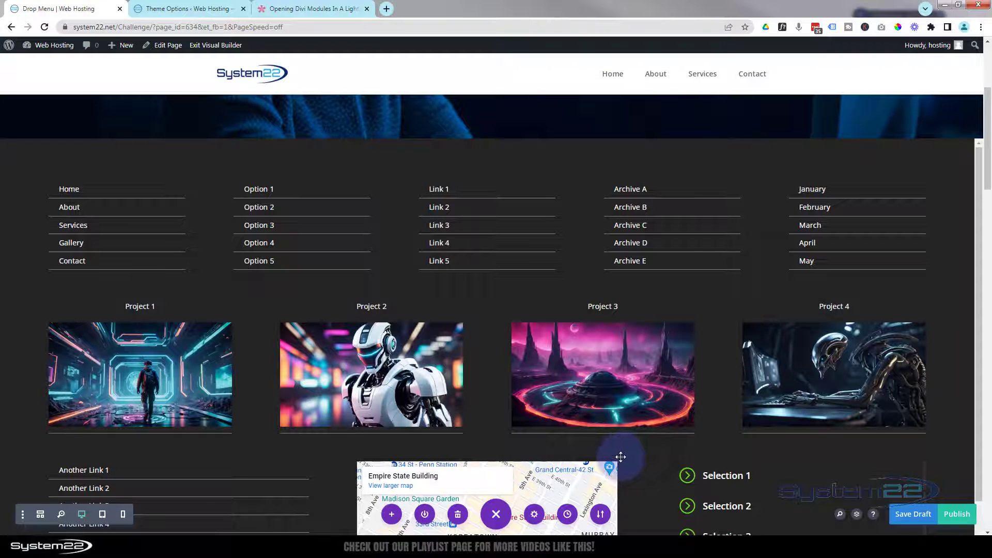
# - Find the button instructions in the lightbox article and copy the class name et-lb-btn-1
pyautogui.scroll(4, 620, 457)
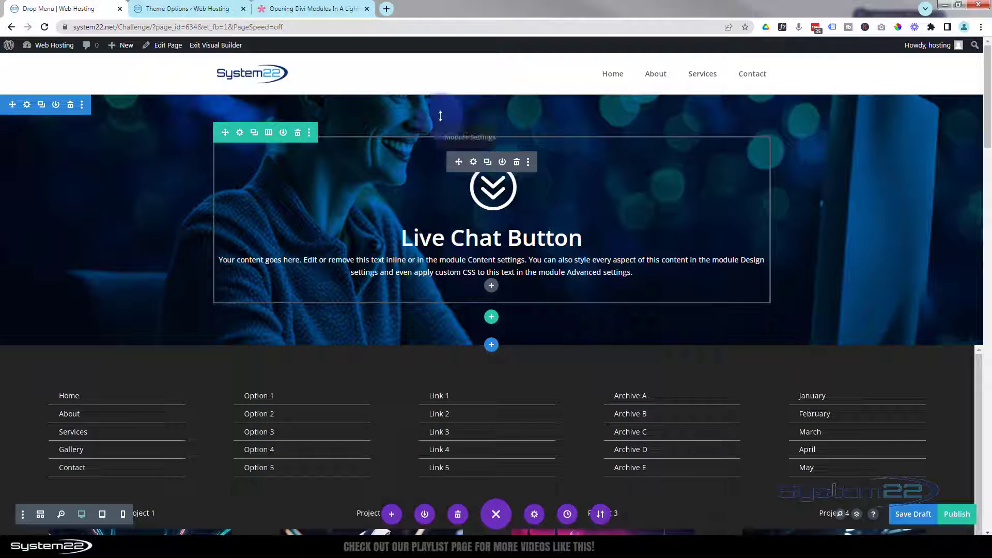
pyautogui.click(335, 5)
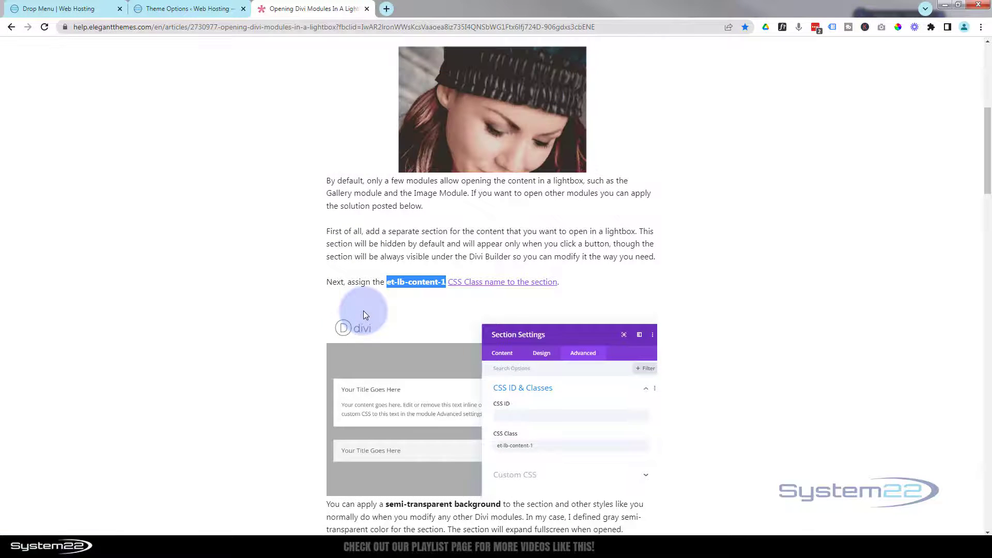
pyautogui.scroll(-3, 363, 312)
pyautogui.scroll(-2, 364, 311)
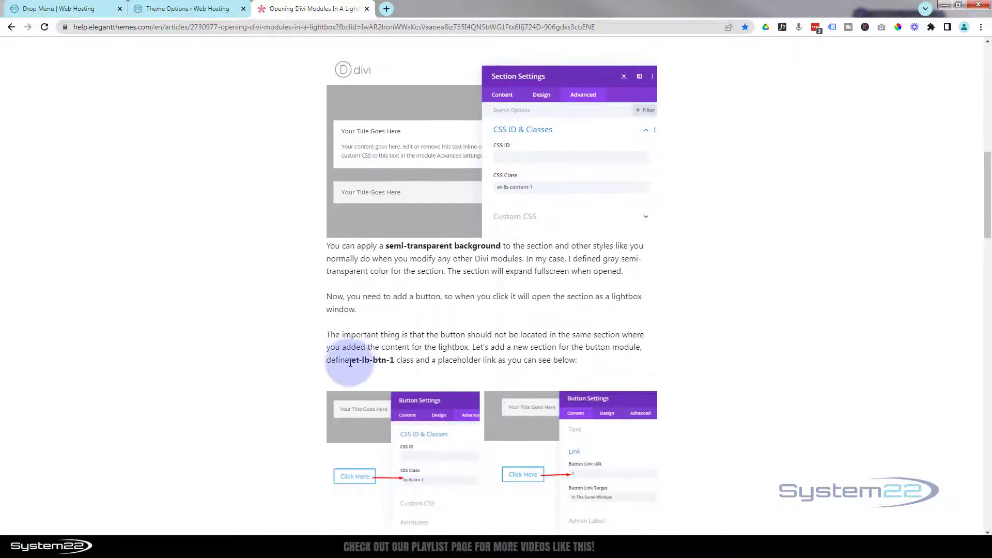
pyautogui.moveTo(351, 360); pyautogui.dragTo(389, 361)
pyautogui.hotkey('ctrl', 'c')
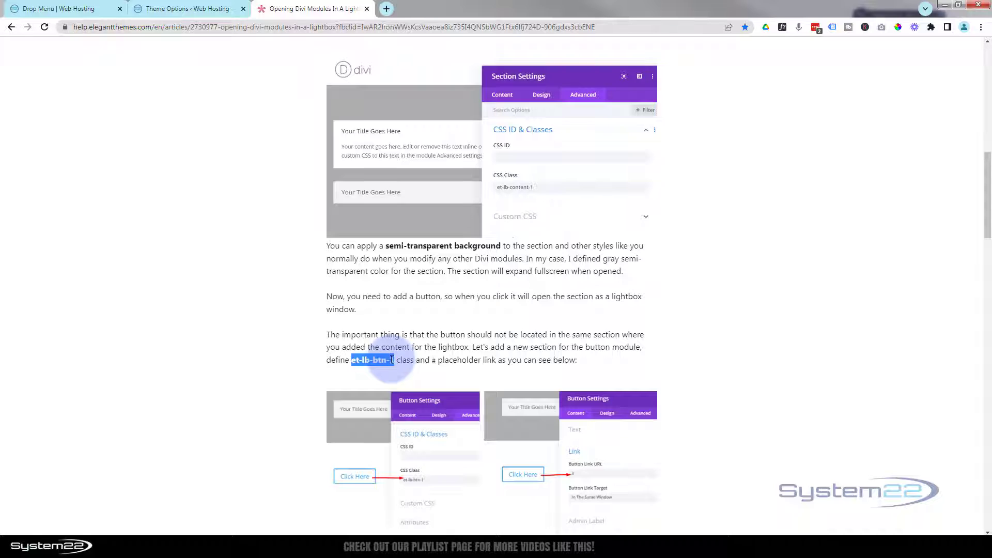
pyautogui.scroll(2, 395, 284)
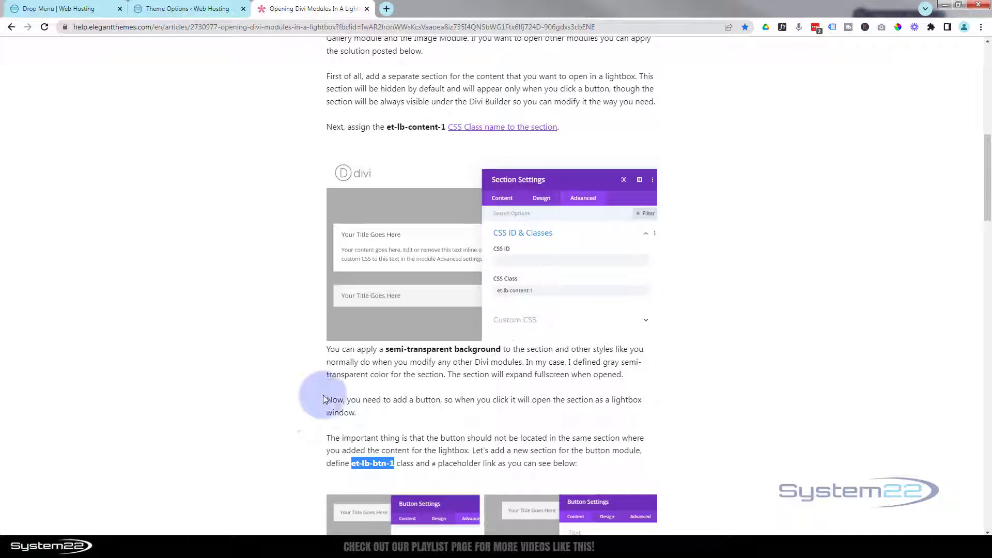
# - Add a button module labelled "Full Page Mega Menu" beneath the Live Chat Button text on the Drop Menu page
pyautogui.click(195, 15)
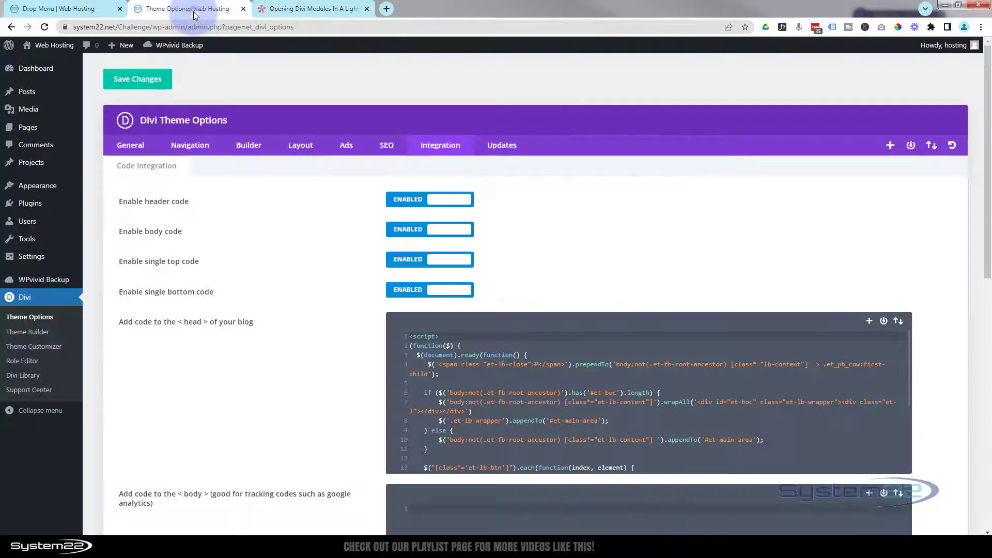
pyautogui.click(59, 9)
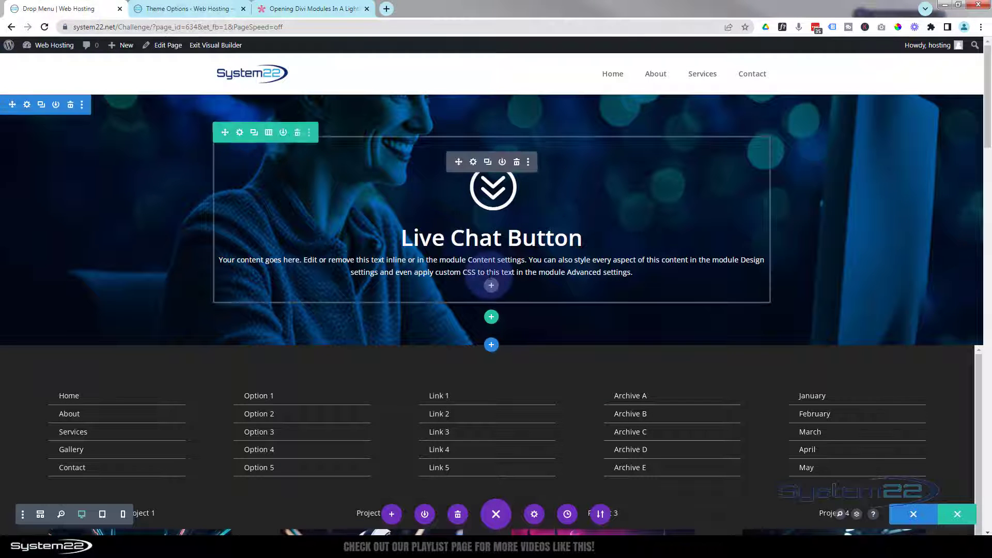
pyautogui.click(493, 289)
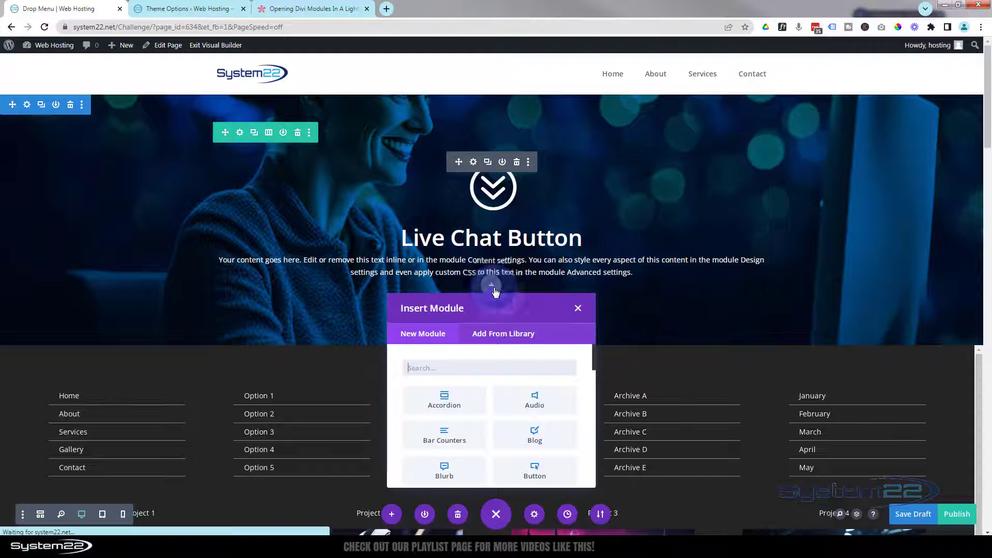
pyautogui.scroll(-2, 506, 381)
pyautogui.scroll(-1, 506, 379)
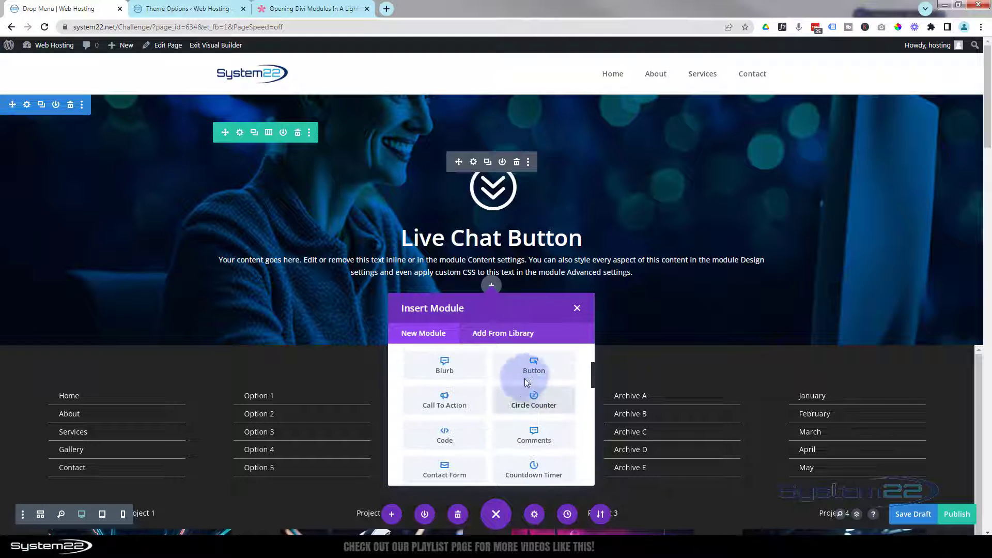
pyautogui.click(526, 378)
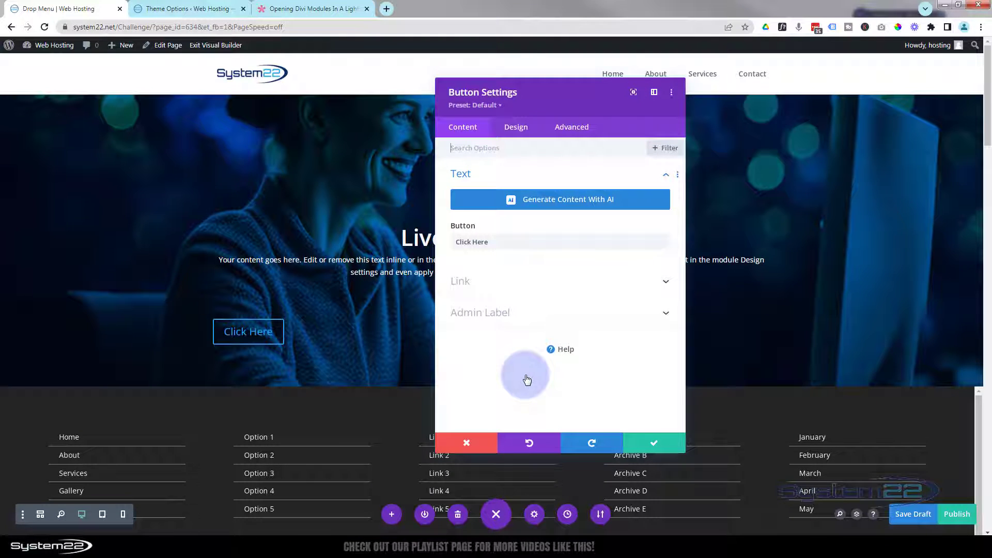
pyautogui.moveTo(491, 240); pyautogui.dragTo(443, 243)
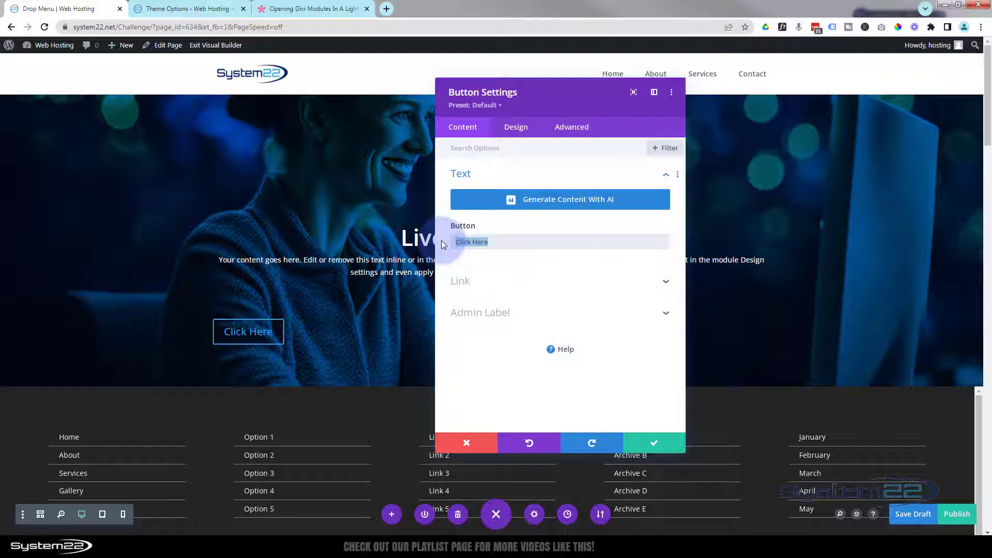
pyautogui.write('Full P')
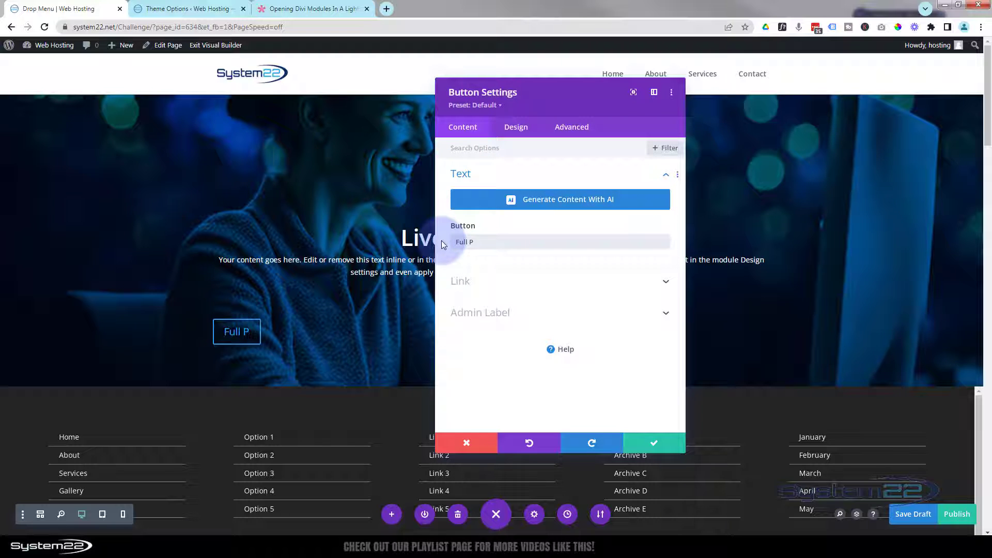
pyautogui.write('age Mega Menu')
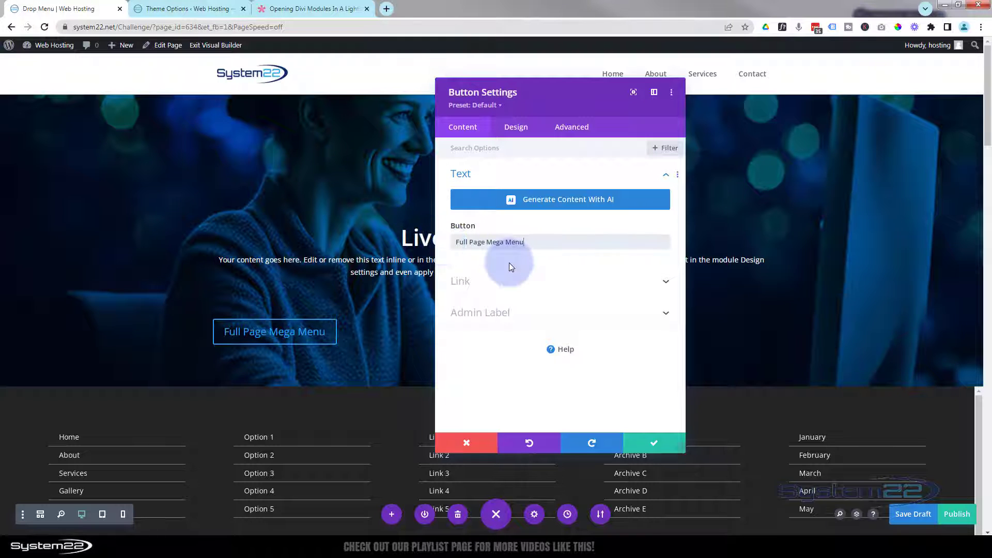
# - Assign the copied CSS class et-lb-btn-1 to the Full Page Mega Menu button
pyautogui.click(572, 128)
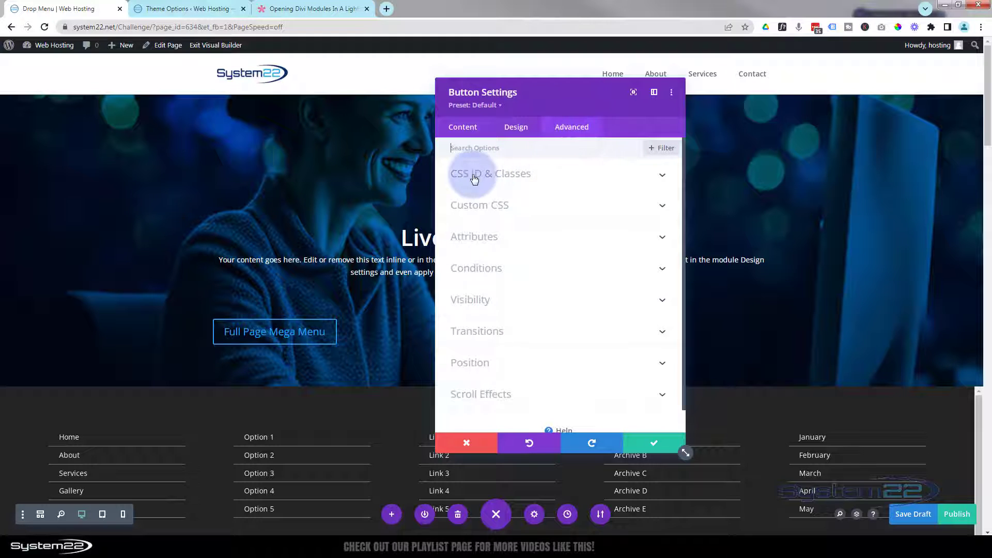
pyautogui.click(569, 178)
pyautogui.click(497, 252)
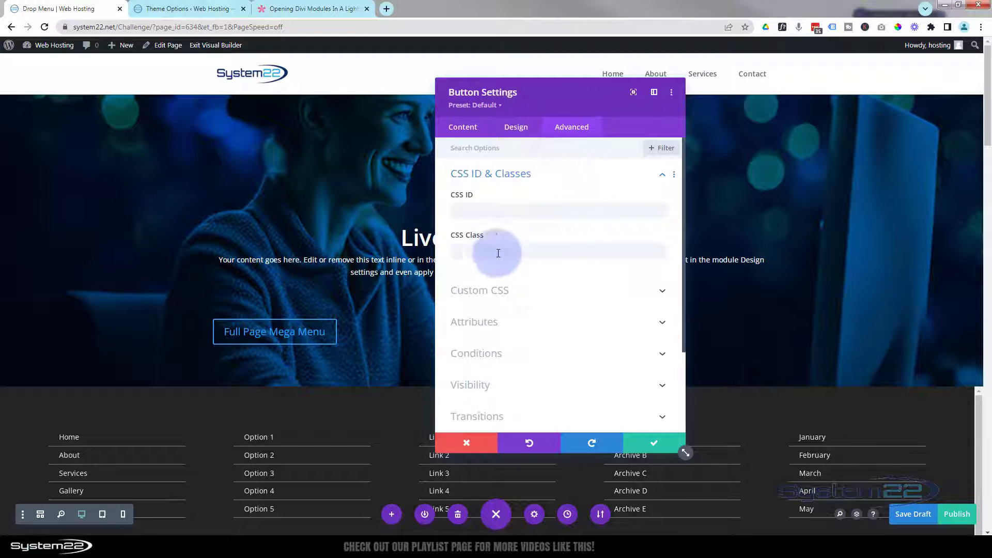
pyautogui.click(485, 253)
pyautogui.hotkey('ctrl', 'v')
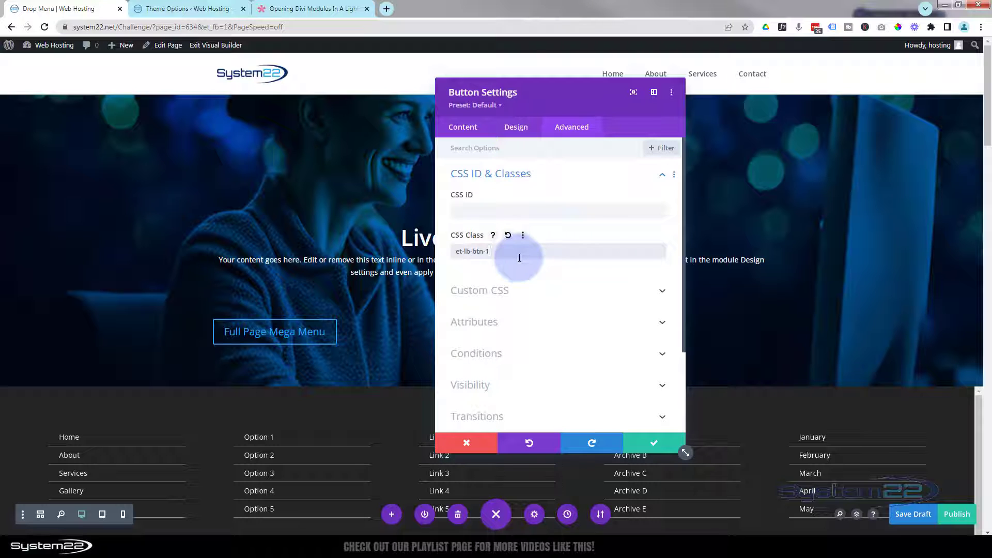
# - Center the Full Page Mega Menu button and move its settings window clear of it
pyautogui.click(535, 129)
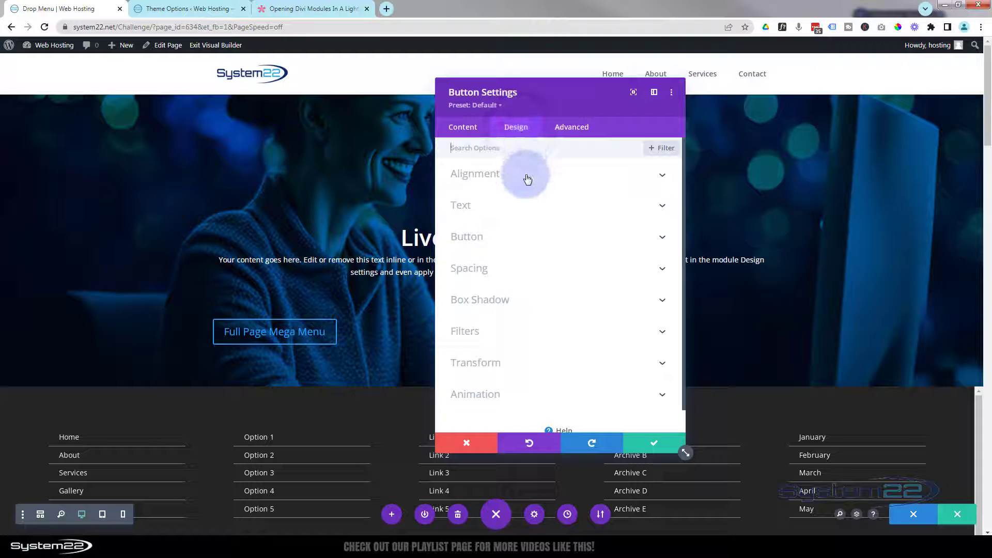
pyautogui.click(527, 175)
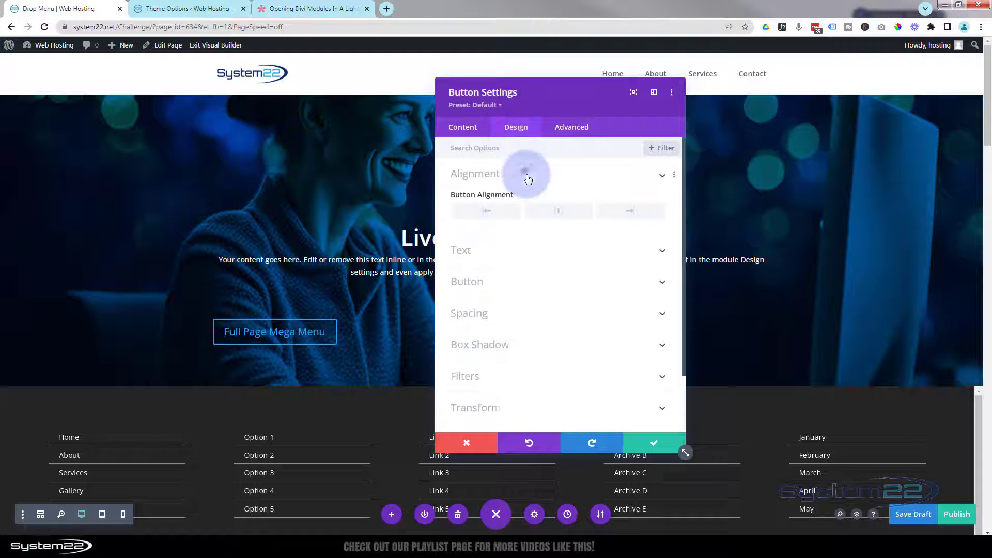
pyautogui.click(559, 216)
pyautogui.moveTo(575, 107); pyautogui.dragTo(853, 98)
pyautogui.click(733, 329)
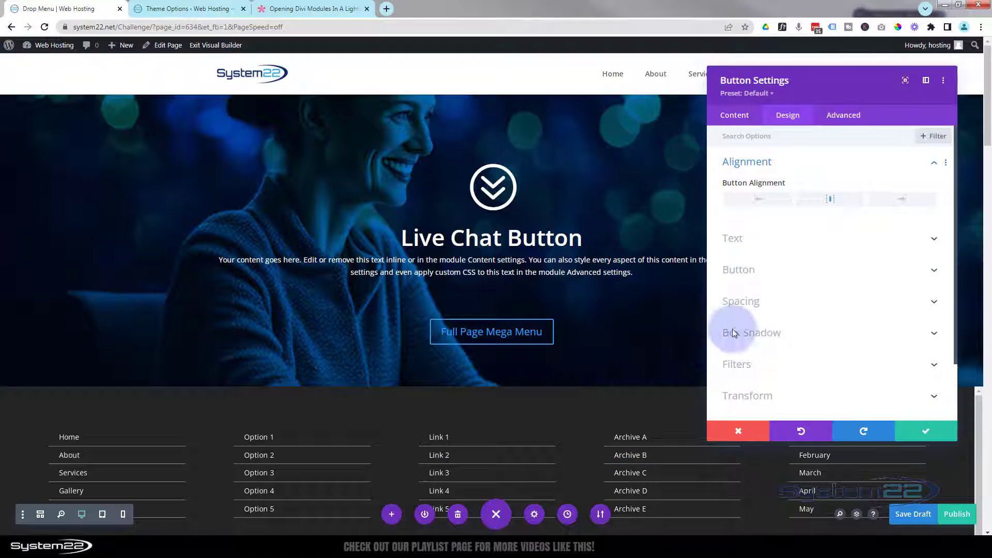
# - Set the button's bottom margin to 15vh and save the button settings
pyautogui.click(805, 305)
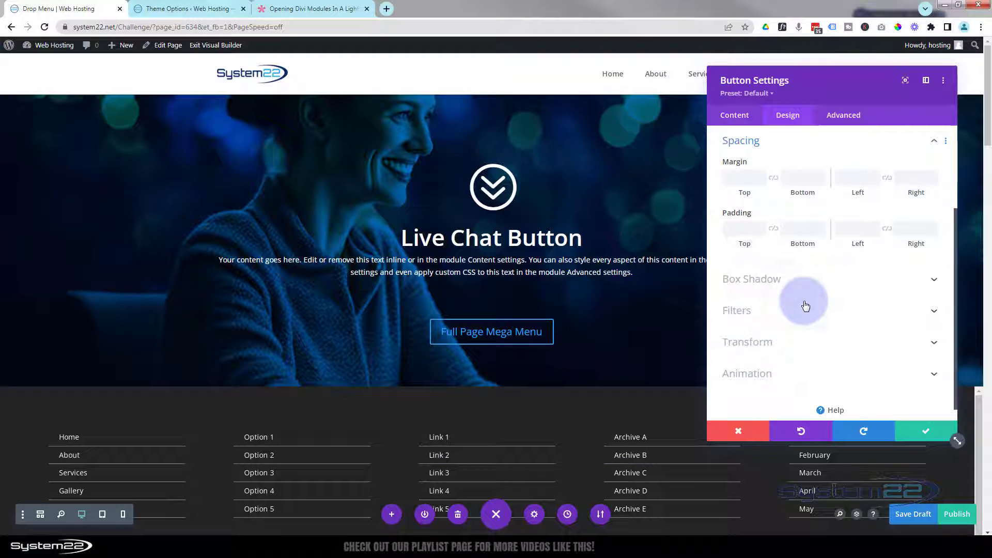
pyautogui.click(791, 174)
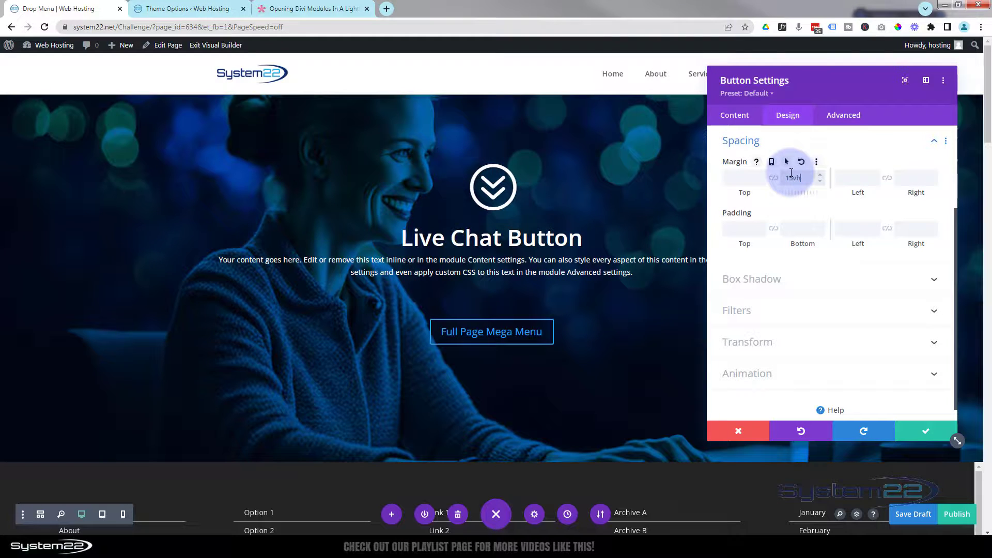
pyautogui.scroll(-3, 626, 312)
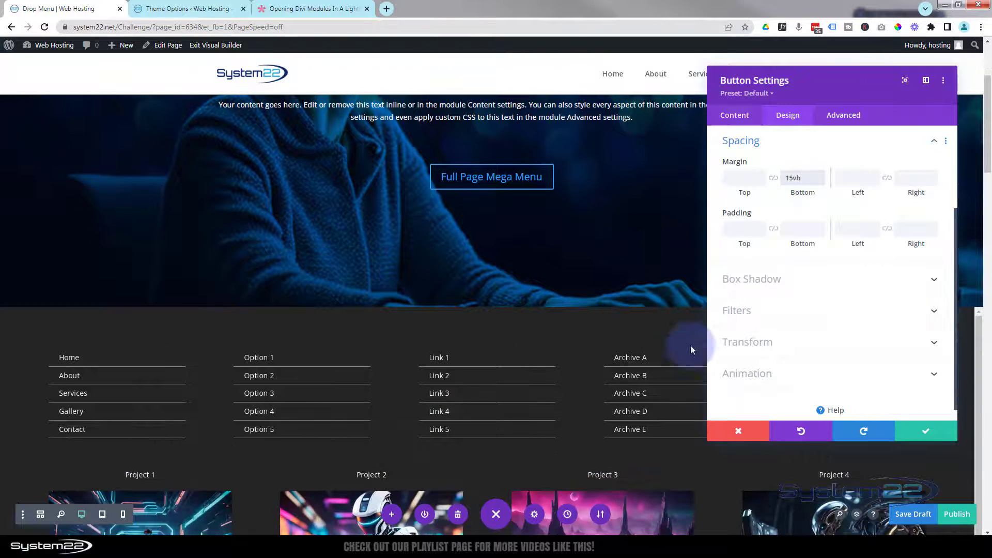
pyautogui.click(926, 430)
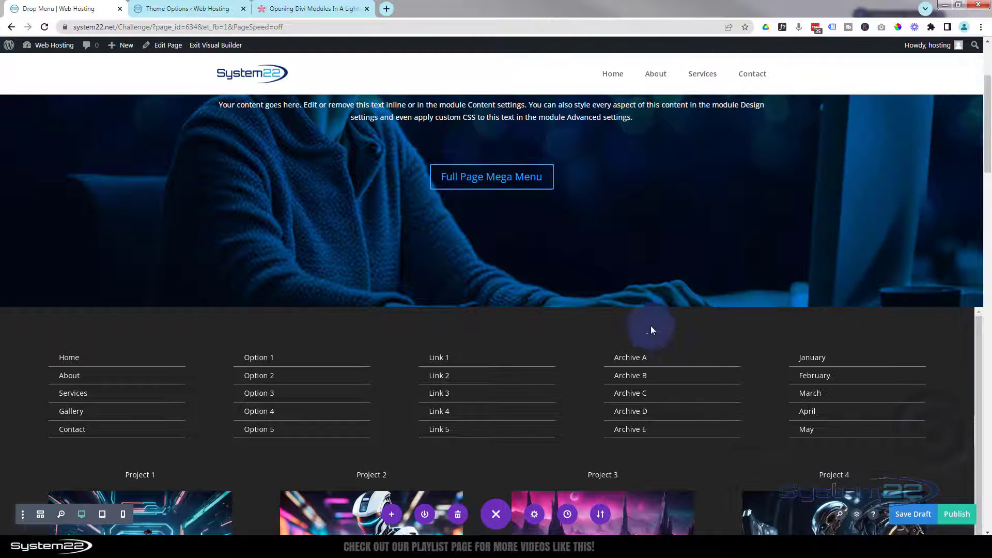
# - Save the Drop Menu page as a draft and exit the visual builder
pyautogui.scroll(-6, 637, 269)
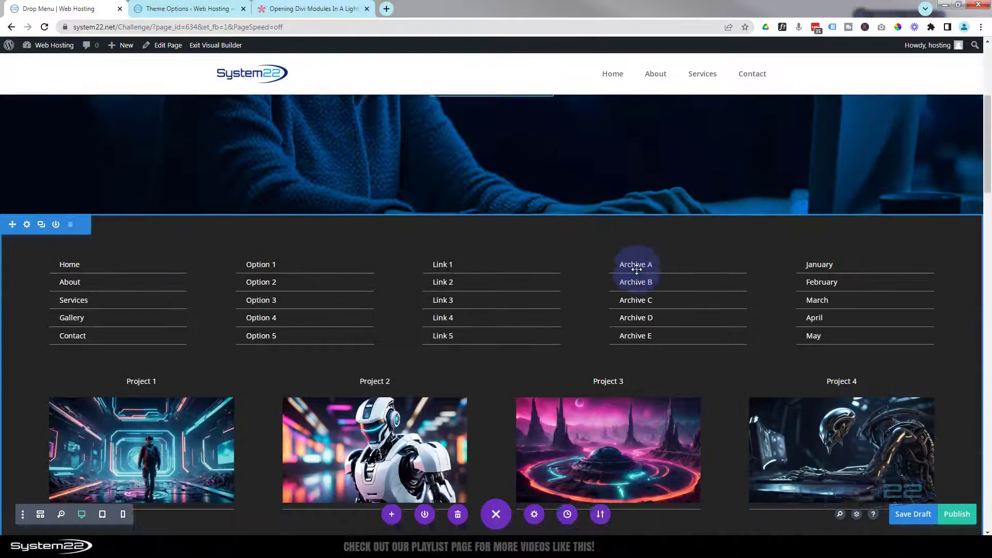
pyautogui.scroll(8, 636, 269)
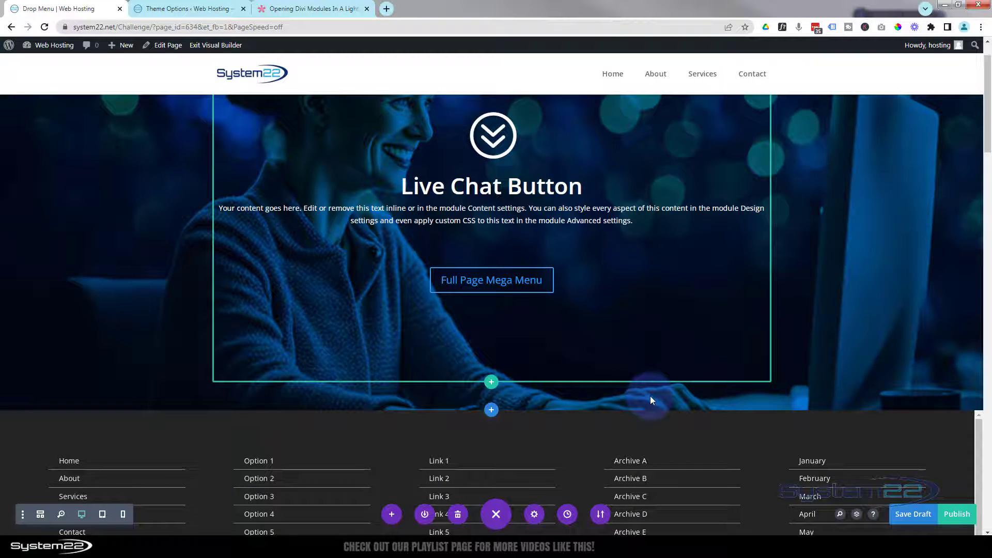
pyautogui.scroll(-1, 650, 396)
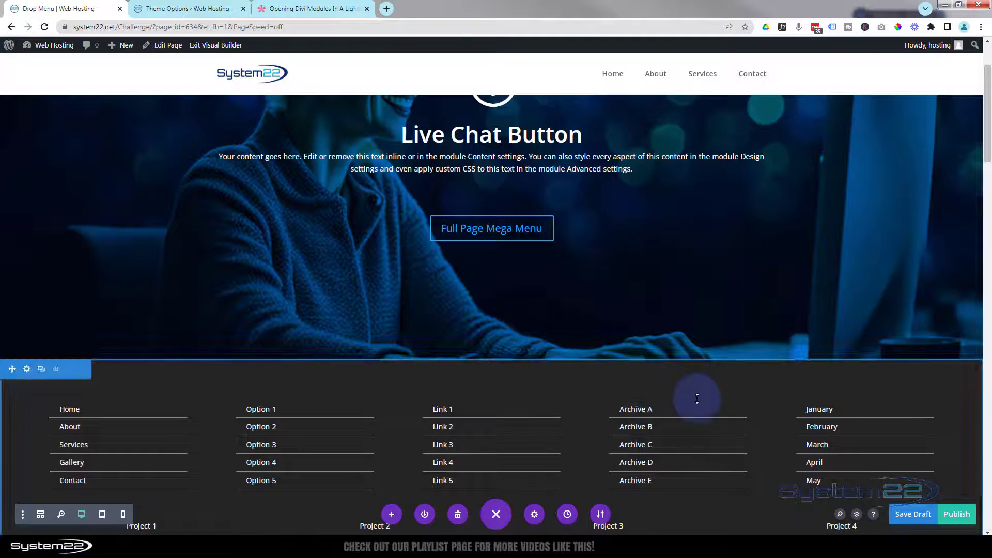
pyautogui.click(913, 515)
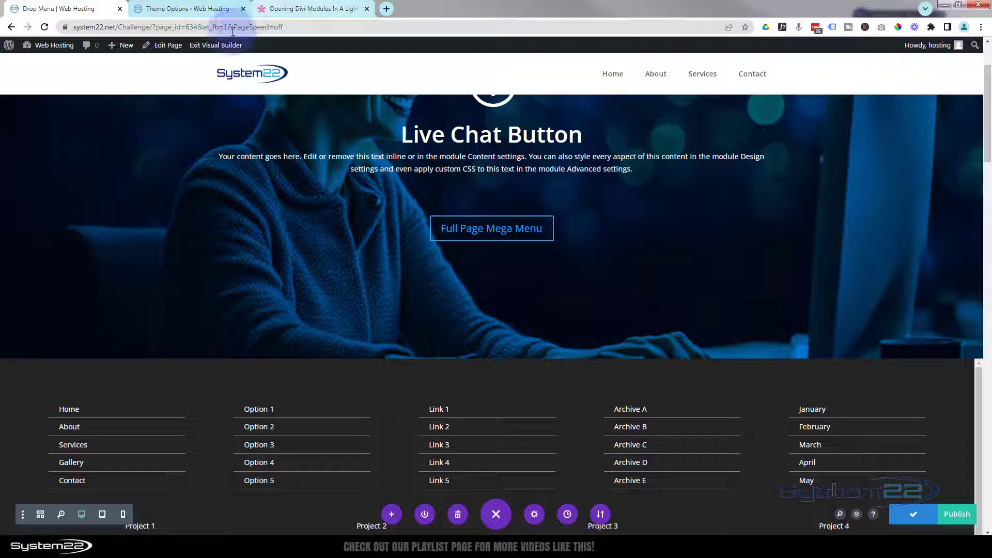
pyautogui.click(220, 45)
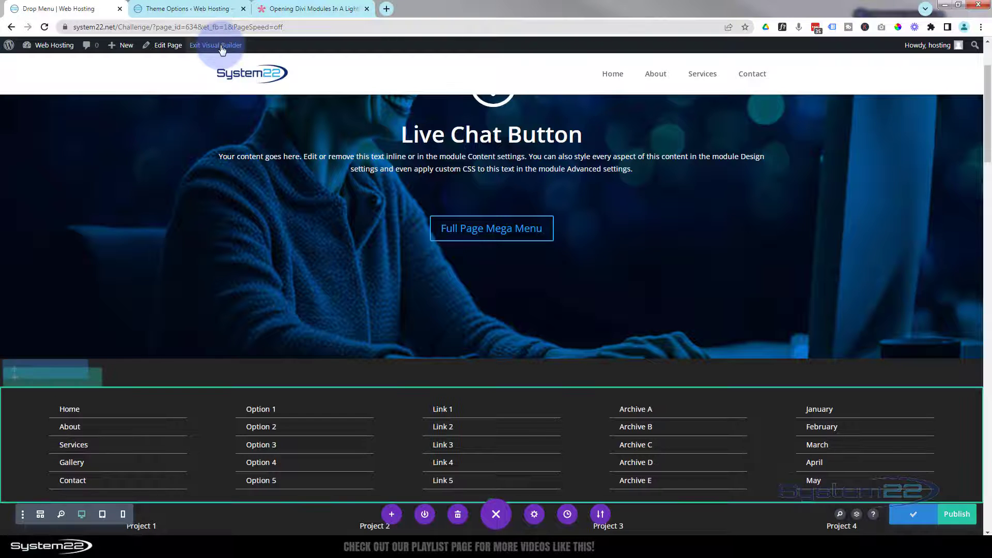
# - Test the Full Page Mega Menu button on the live page, checking the opened menu's layout and scrolling before closing it
pyautogui.scroll(-10, 184, 289)
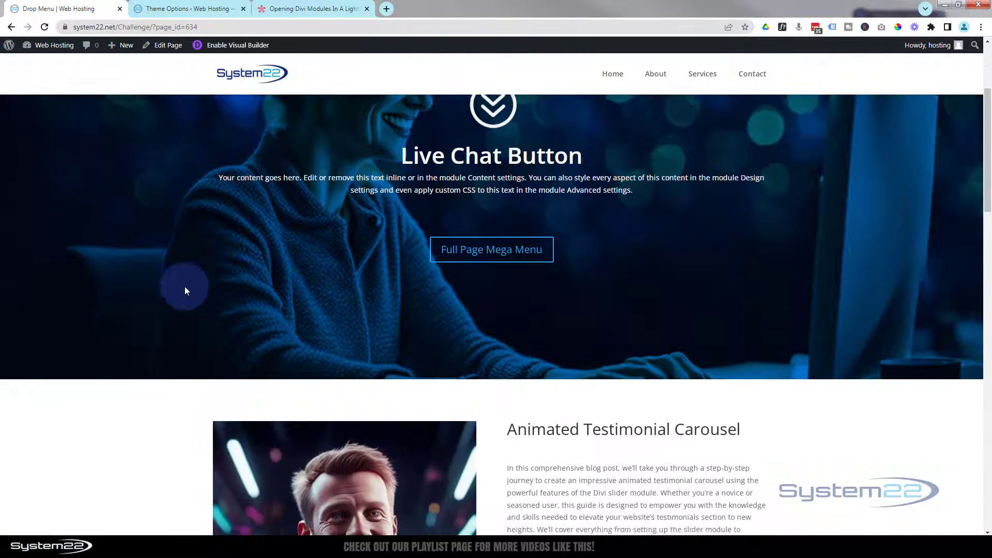
pyautogui.scroll(8, 184, 287)
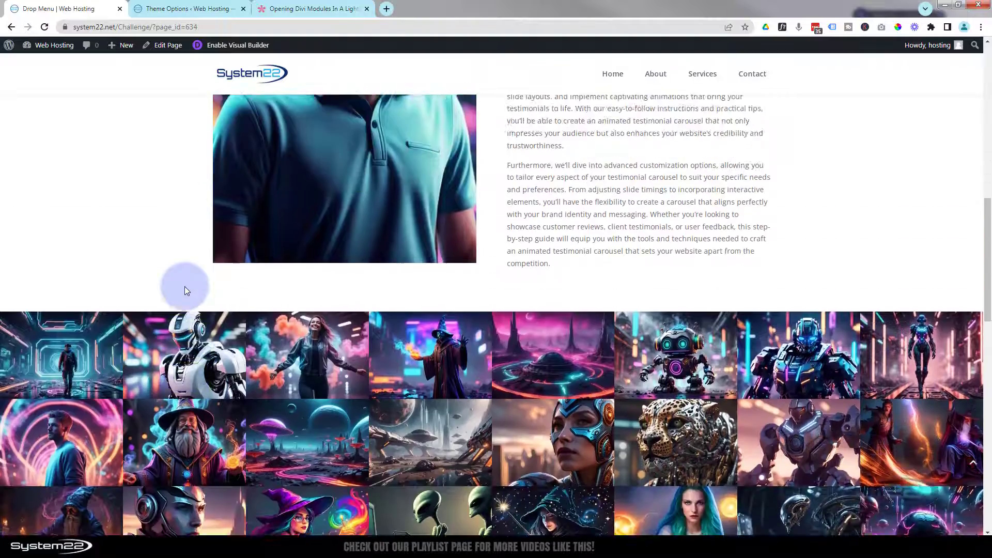
pyautogui.scroll(5, 185, 287)
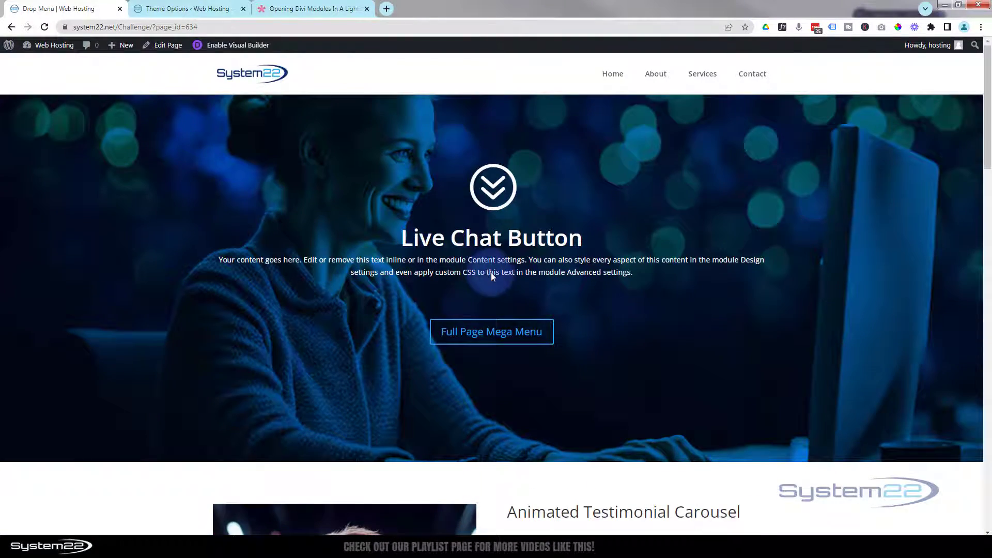
pyautogui.click(489, 333)
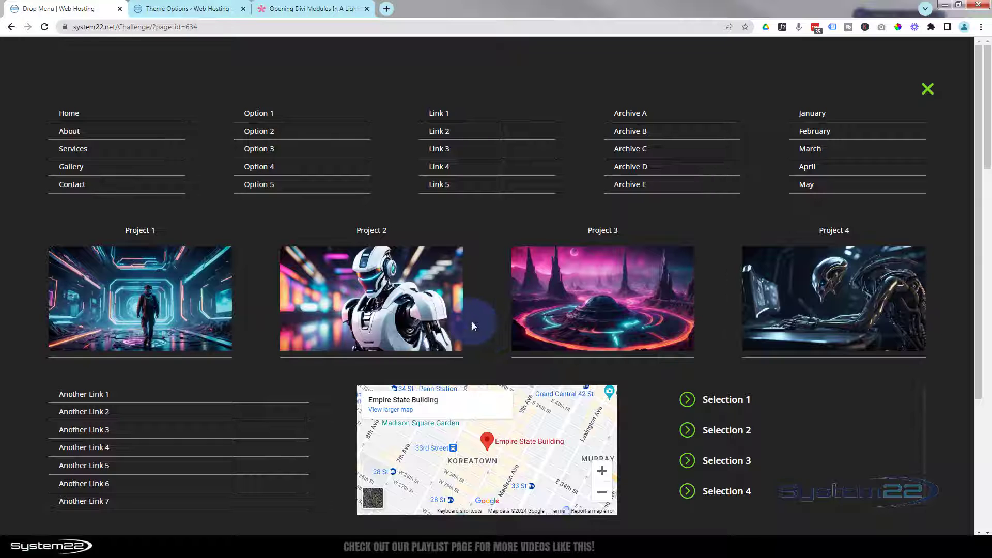
pyautogui.scroll(-2, 472, 321)
pyautogui.scroll(2, 473, 321)
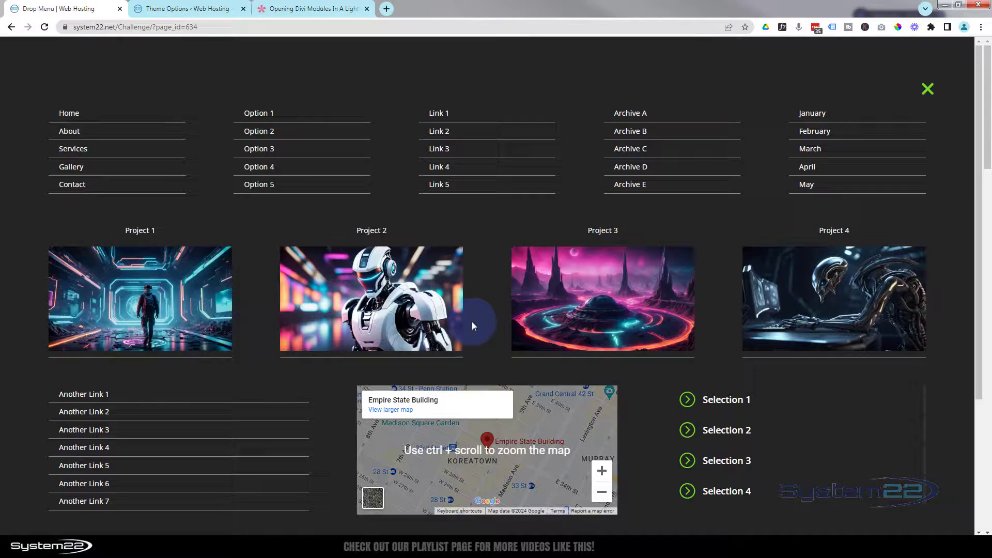
pyautogui.scroll(-2, 472, 322)
pyautogui.scroll(2, 472, 321)
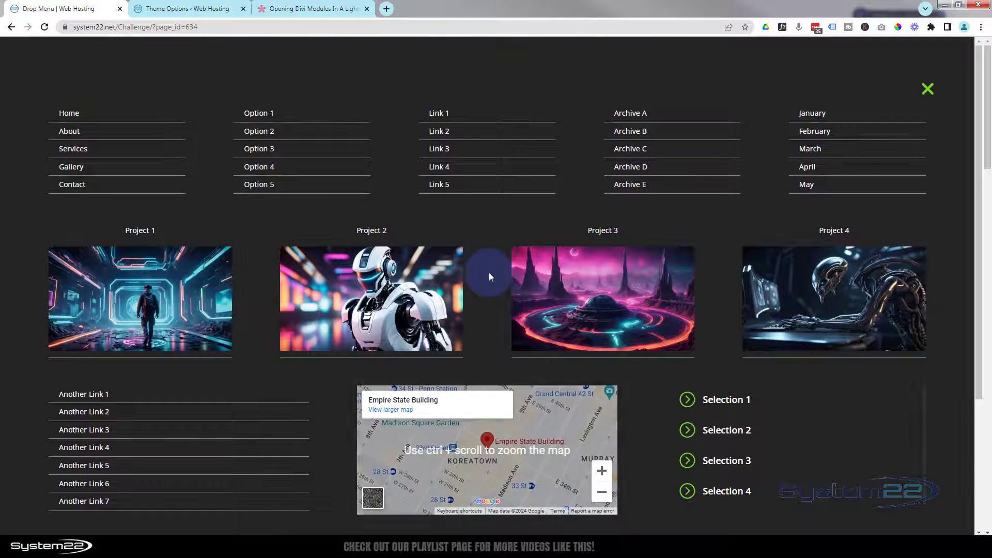
pyautogui.click(928, 92)
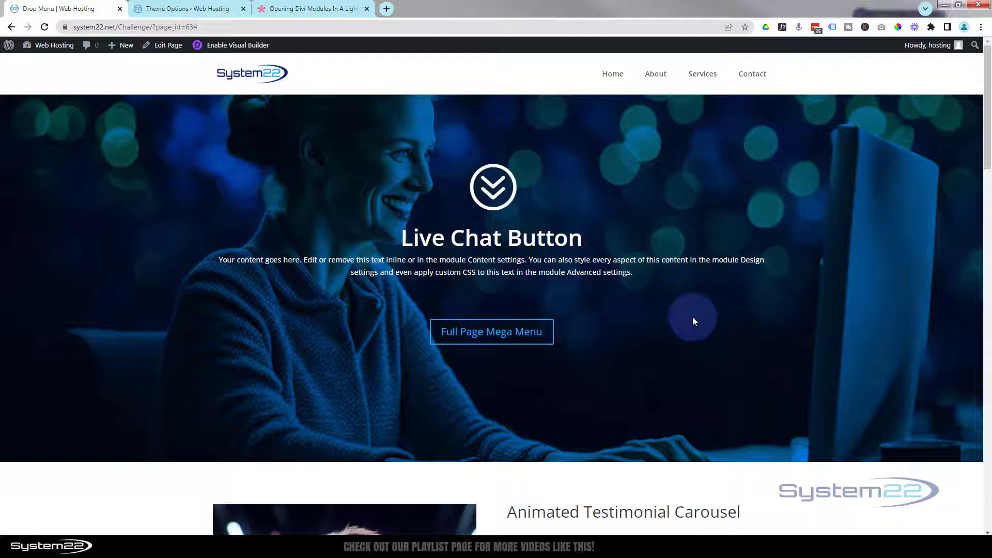
# - Preview the page at iPhone 12 Pro size, open the Full Page Mega Menu, check its stacked content, and close it
pyautogui.hotkey('ctrl', 'shift', 'i')
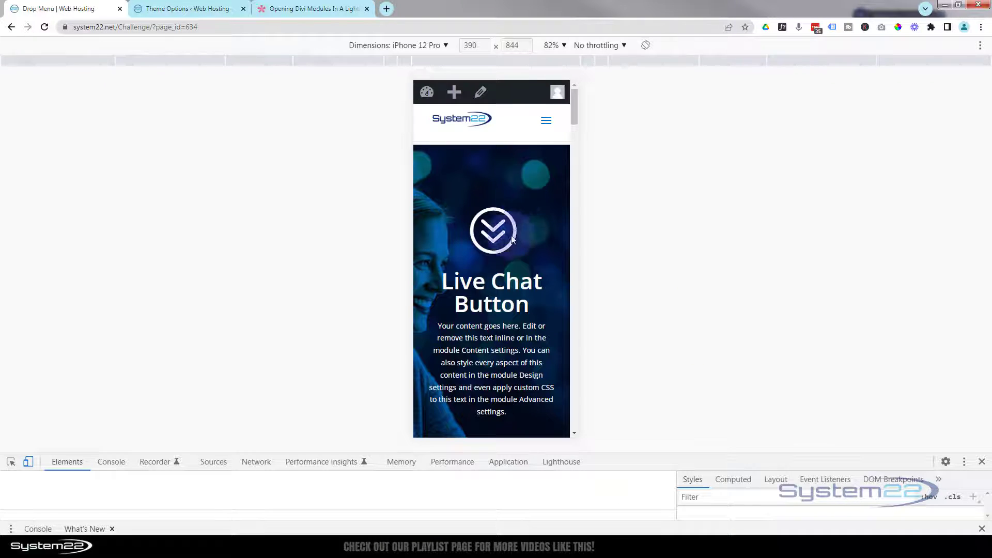
pyautogui.scroll(-5, 521, 199)
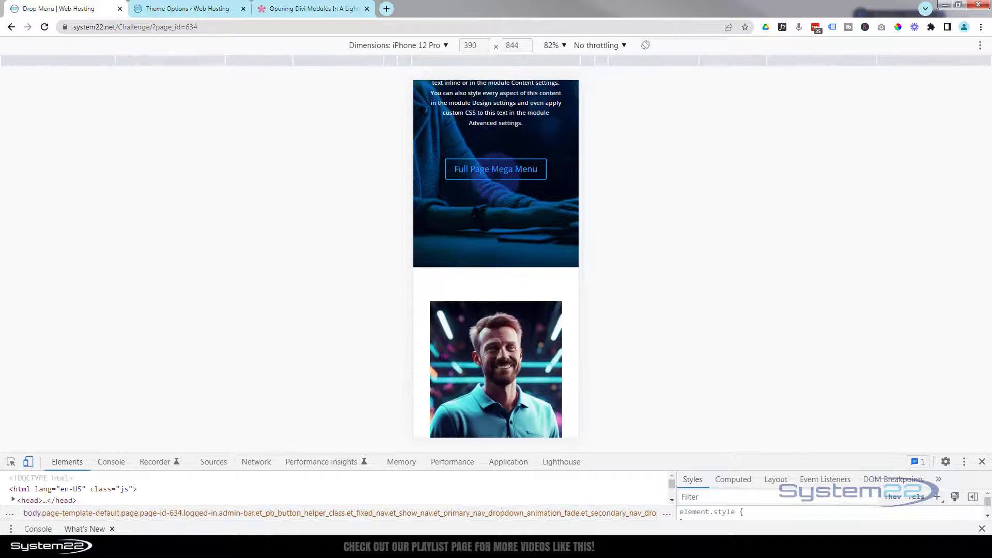
pyautogui.click(503, 168)
pyautogui.scroll(-12, 506, 167)
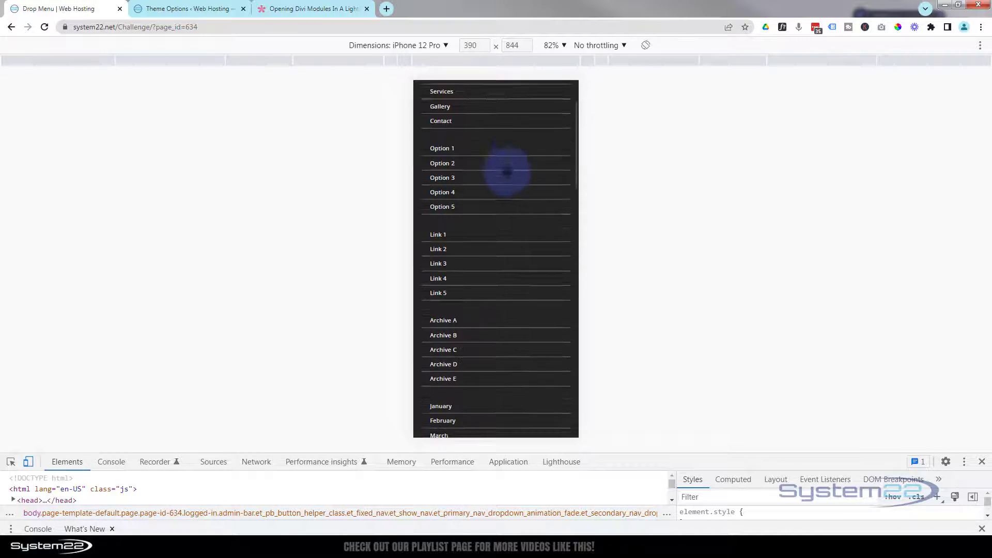
pyautogui.scroll(12, 506, 178)
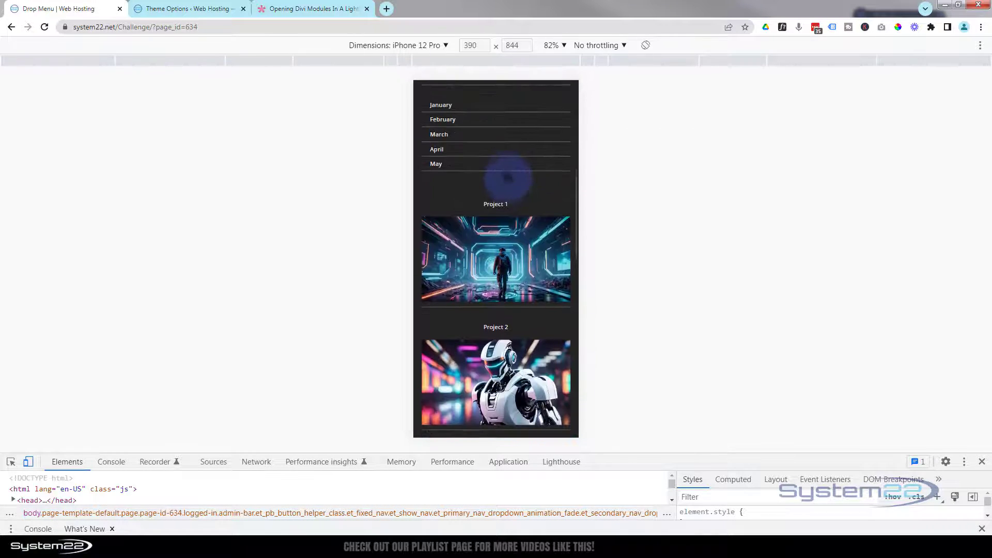
pyautogui.click(557, 123)
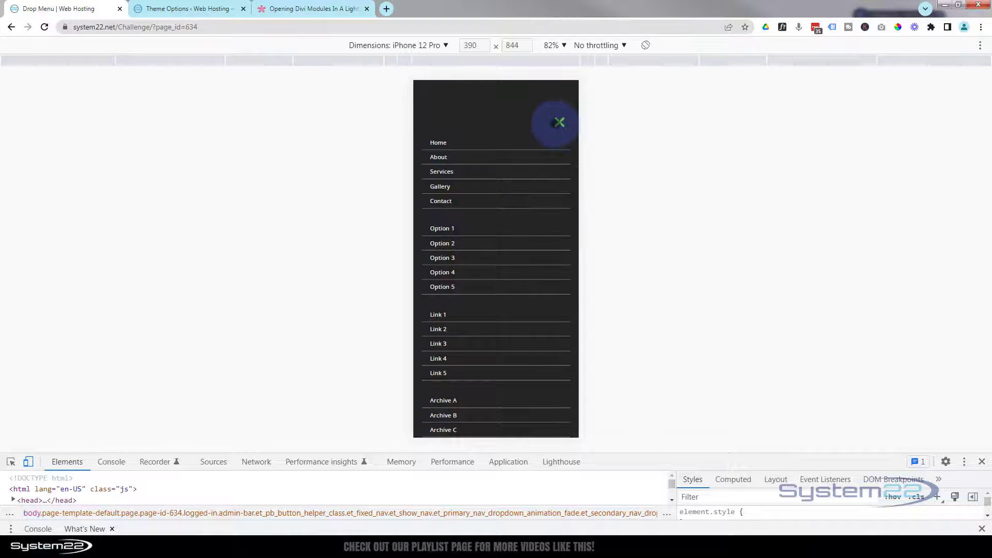
# - Preview the Full Page Mega Menu at iPad Air size, checking its columns, before returning to desktop view and closing the menu
pyautogui.click(410, 43)
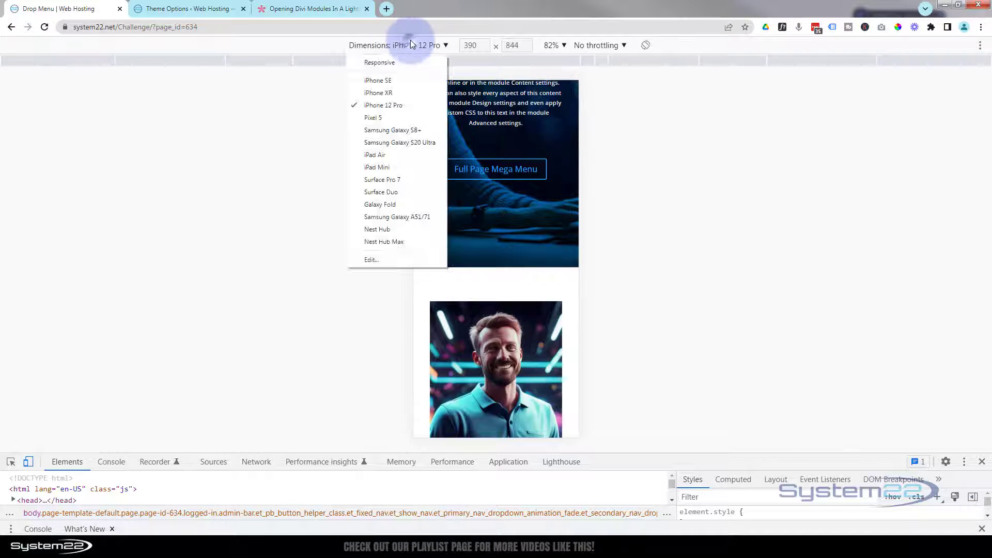
pyautogui.click(402, 156)
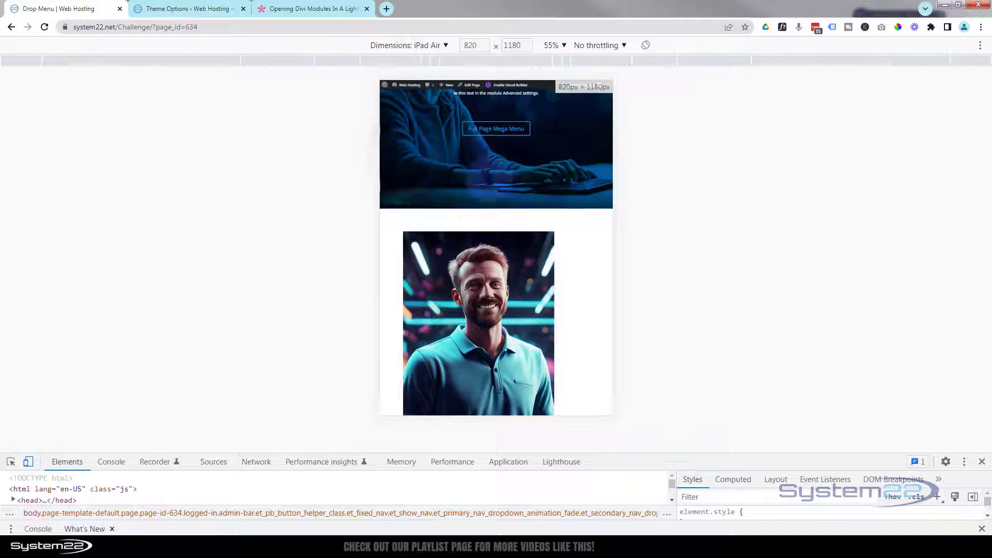
pyautogui.click(496, 129)
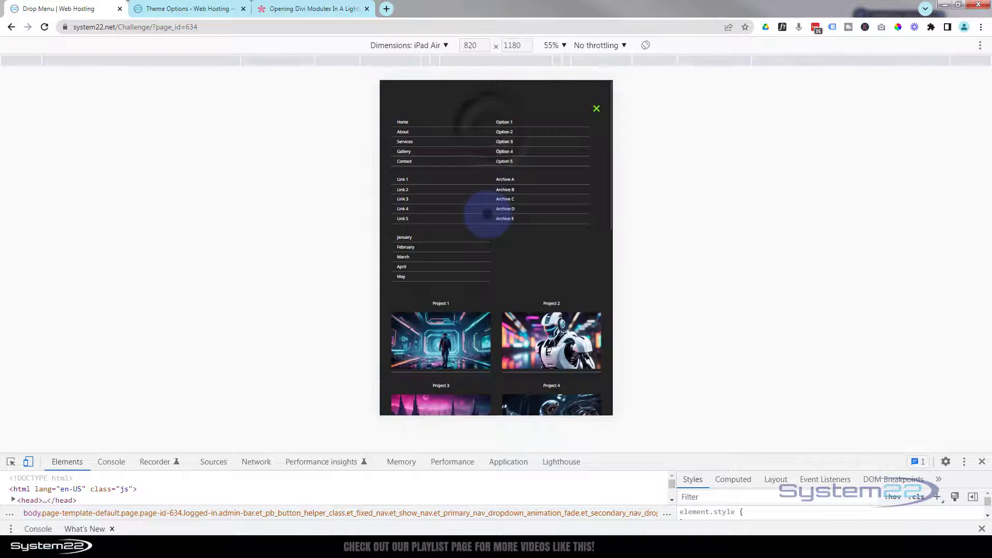
pyautogui.scroll(-5, 487, 214)
pyautogui.scroll(8, 487, 214)
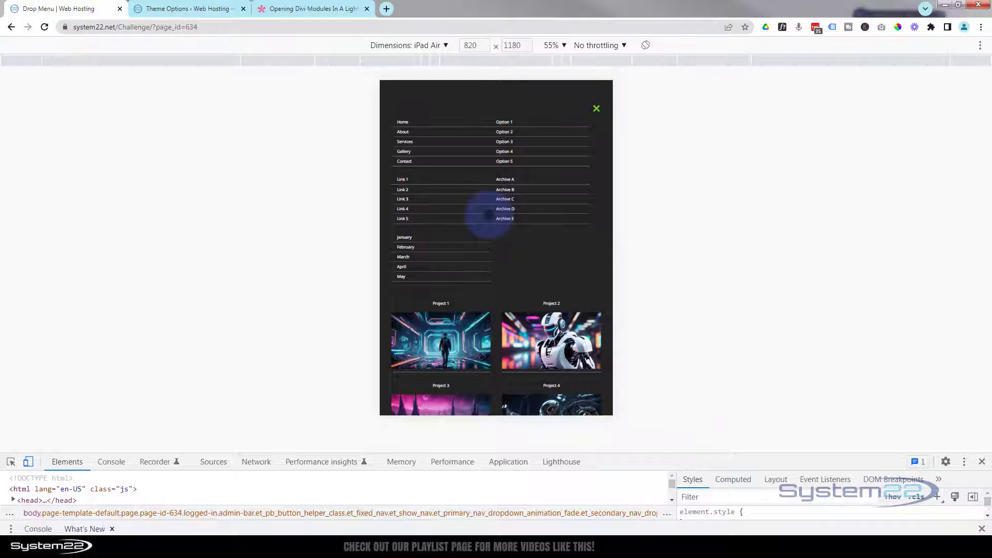
pyautogui.click(980, 462)
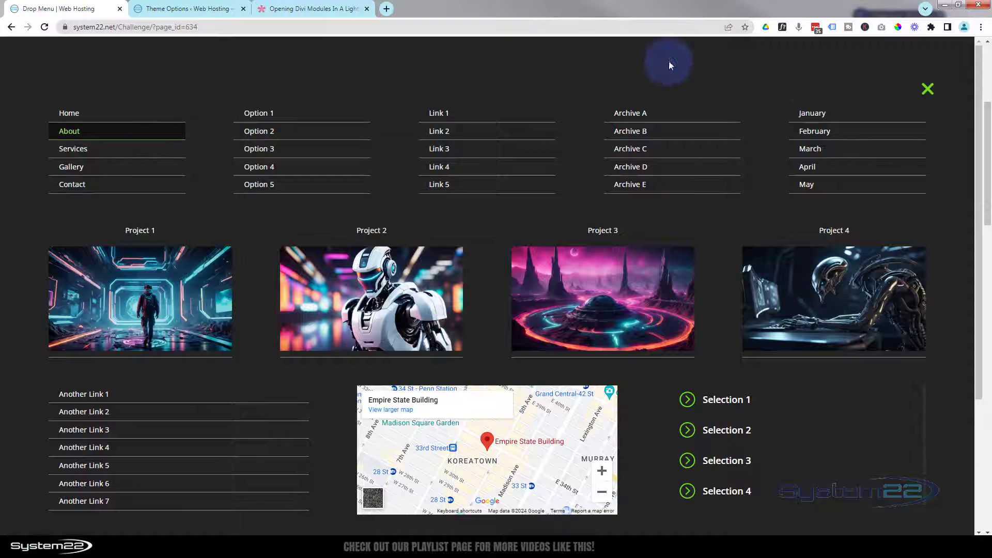
pyautogui.click(927, 92)
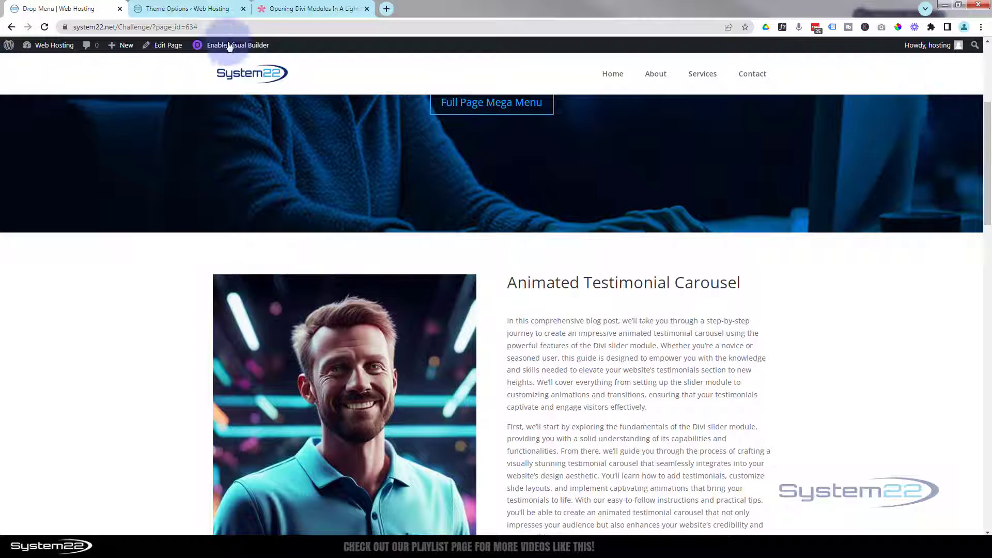
# - Open the Custom CSS in Divi's general theme options and locate the span.et-lb-close rule
pyautogui.click(169, 6)
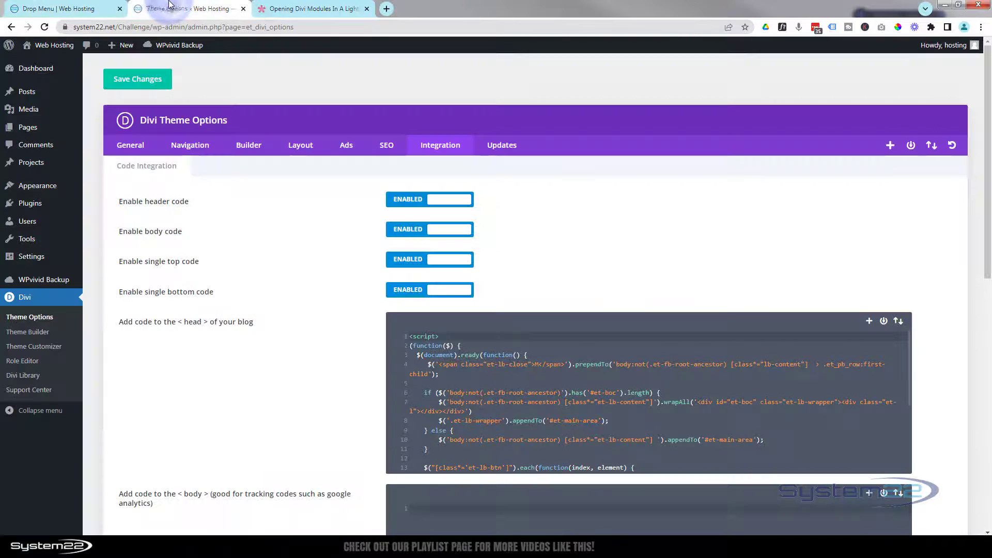
pyautogui.click(140, 148)
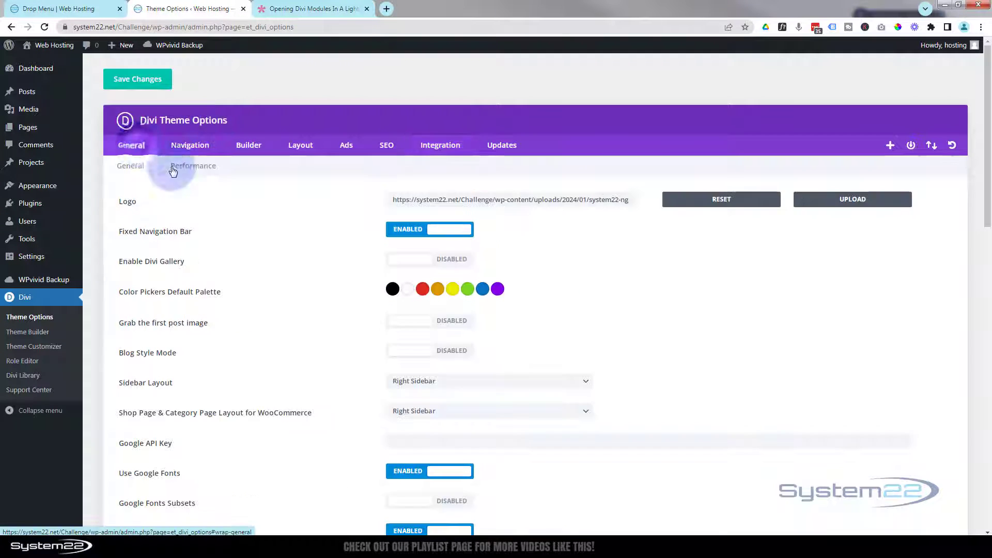
pyautogui.scroll(-6, 274, 349)
pyautogui.scroll(-9, 275, 349)
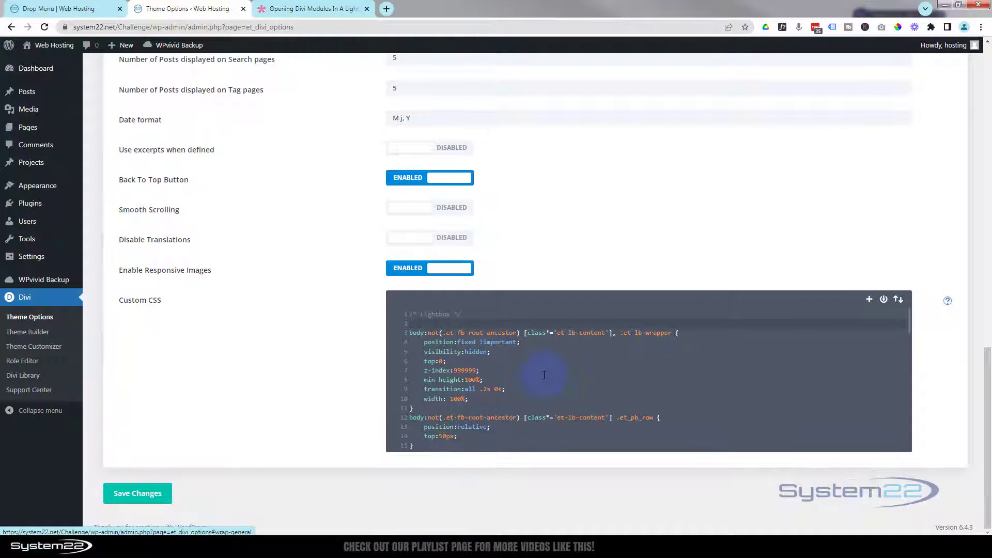
pyautogui.scroll(-3, 540, 376)
pyautogui.scroll(-2, 543, 375)
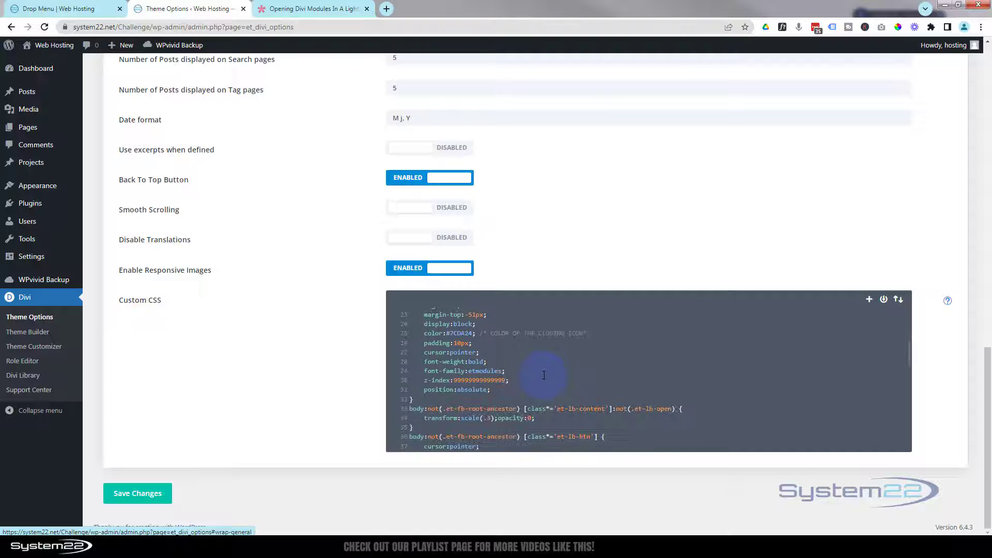
pyautogui.scroll(2, 543, 374)
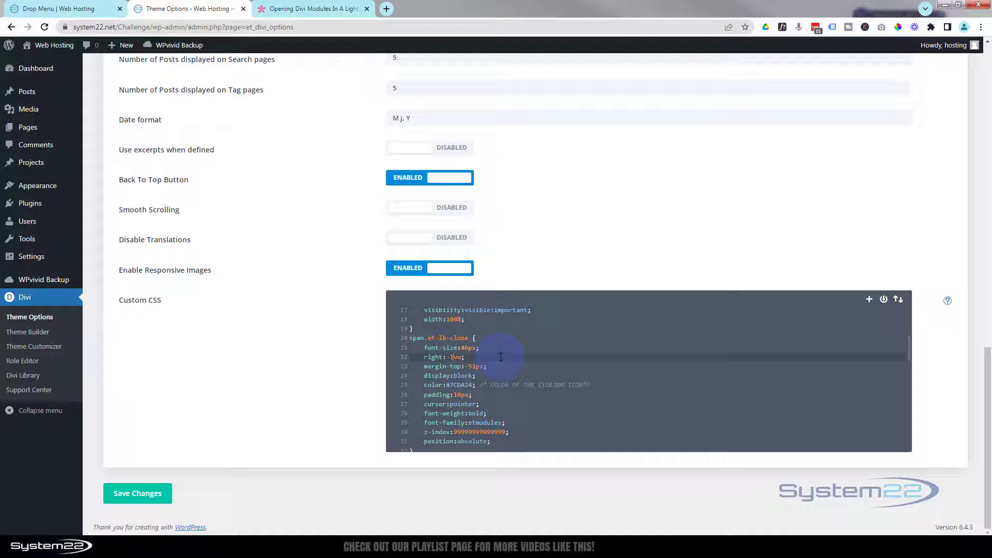
# - Compare the closing icon CSS in the Elegant Themes lightbox article with the rule in the site's Custom CSS
pyautogui.hotkey('ctrl', 'Tab')
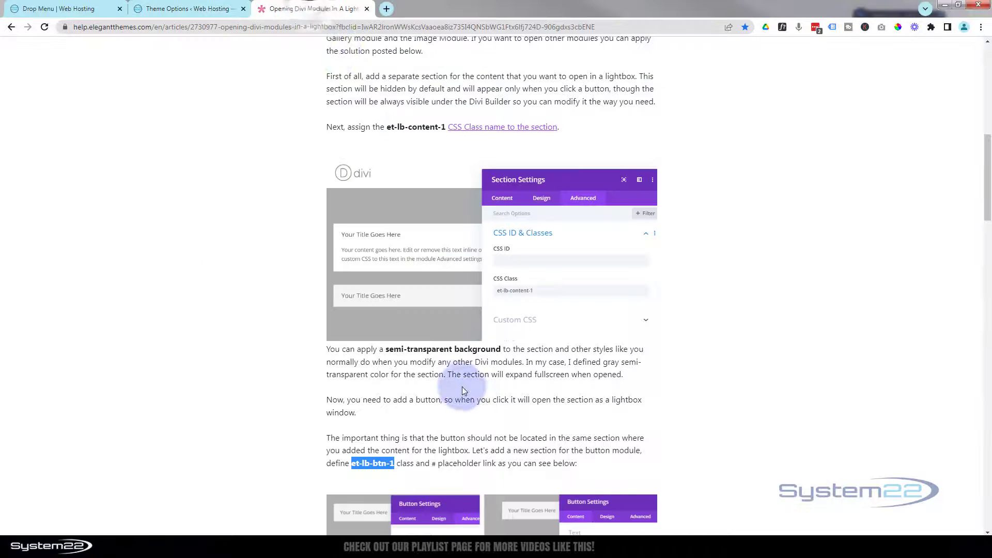
pyautogui.scroll(-8, 458, 384)
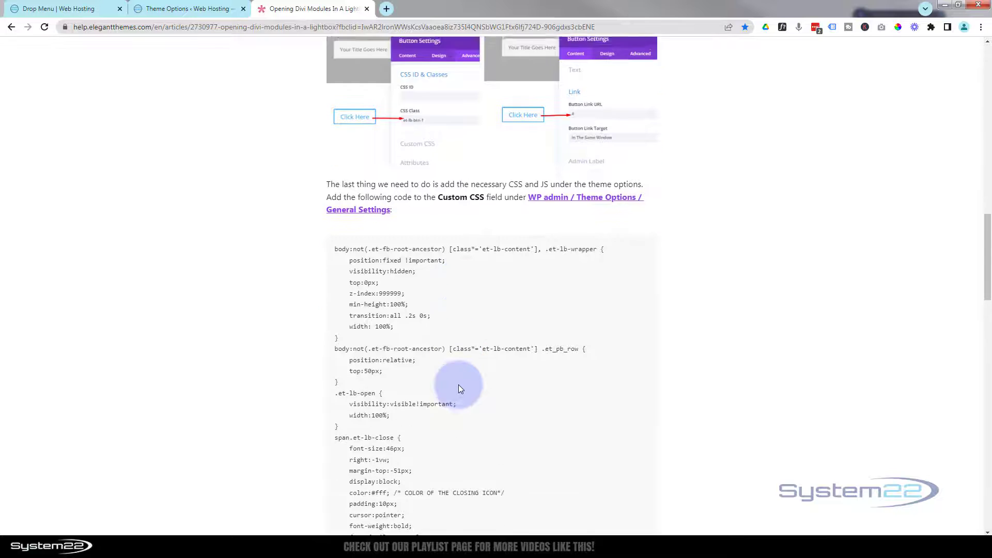
pyautogui.scroll(-1, 459, 388)
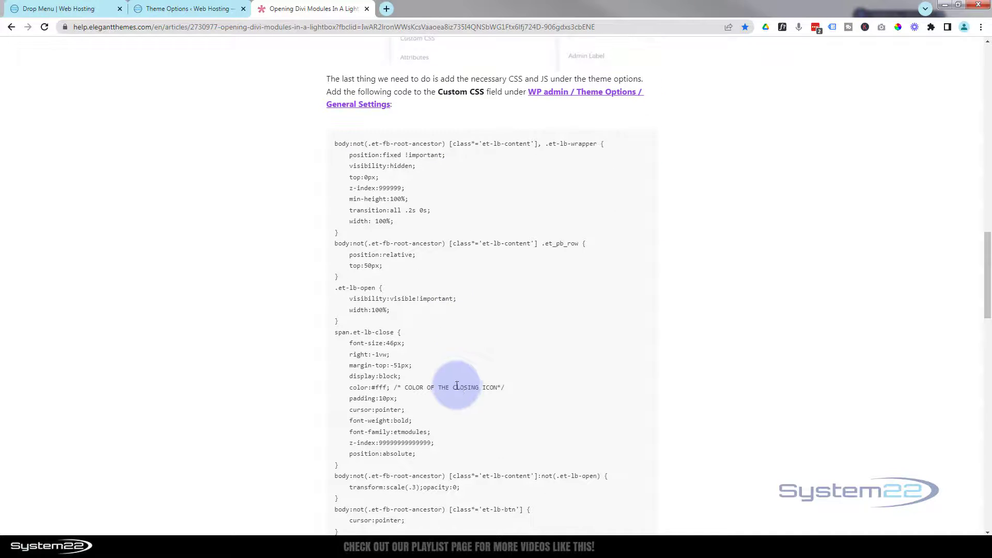
pyautogui.click(170, 6)
pyautogui.scroll(-2, 542, 394)
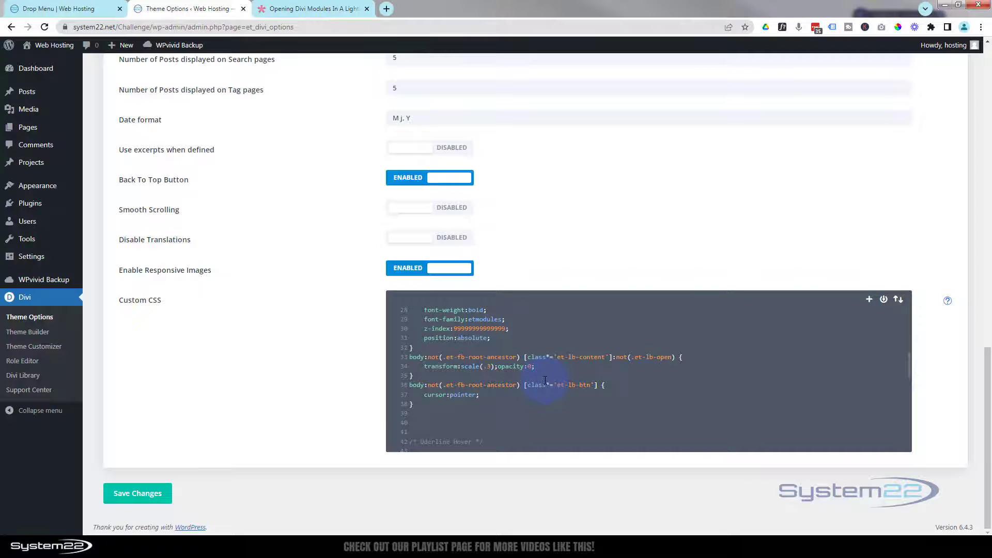
pyautogui.scroll(2, 545, 380)
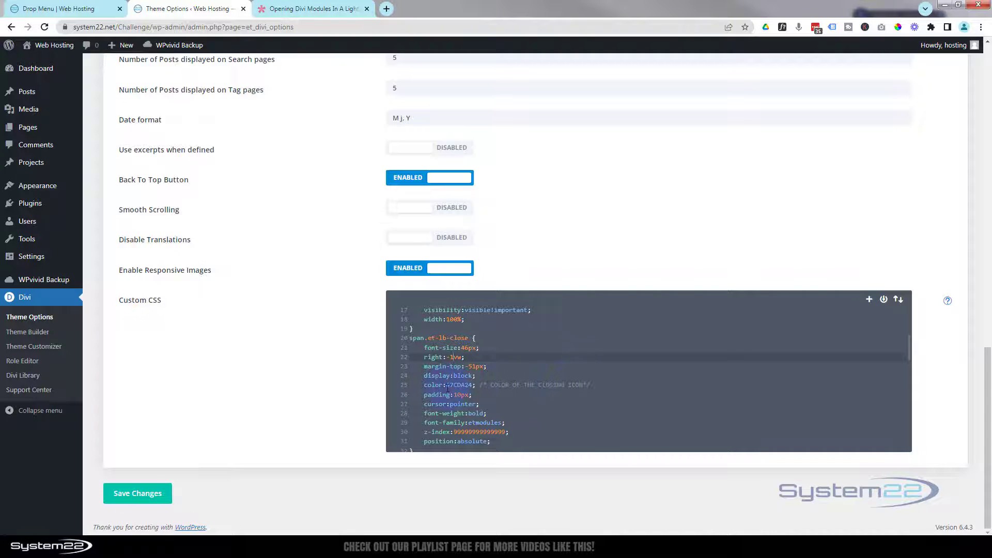
# - Set the closing icon's color to #fff in the span.et-lb-close rule and save the theme options
pyautogui.moveTo(450, 385); pyautogui.dragTo(473, 385)
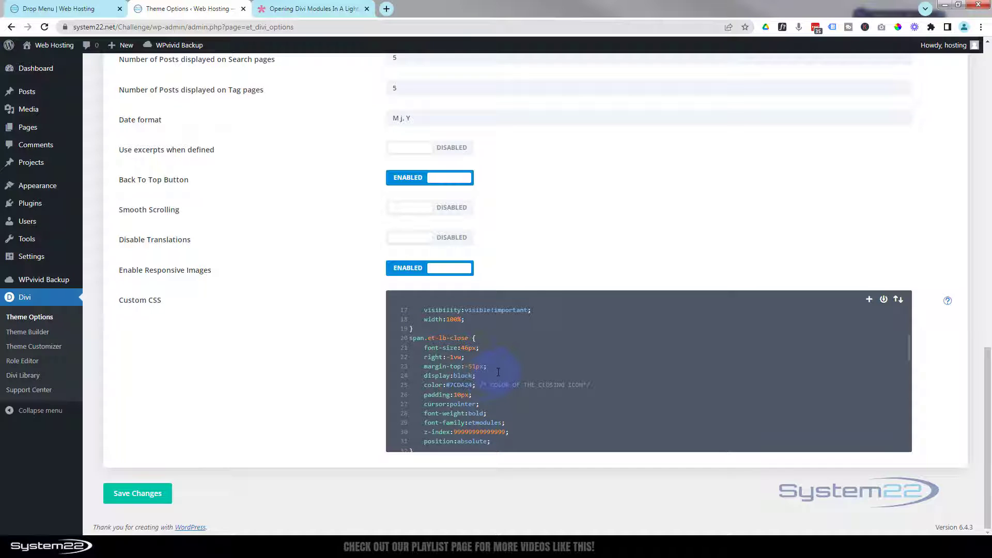
pyautogui.write('ff')
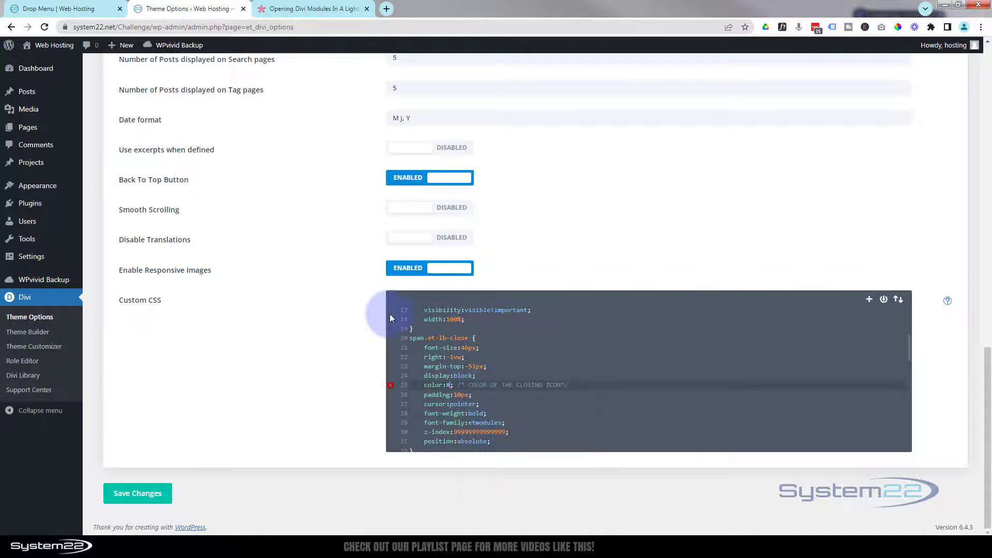
pyautogui.write('f')
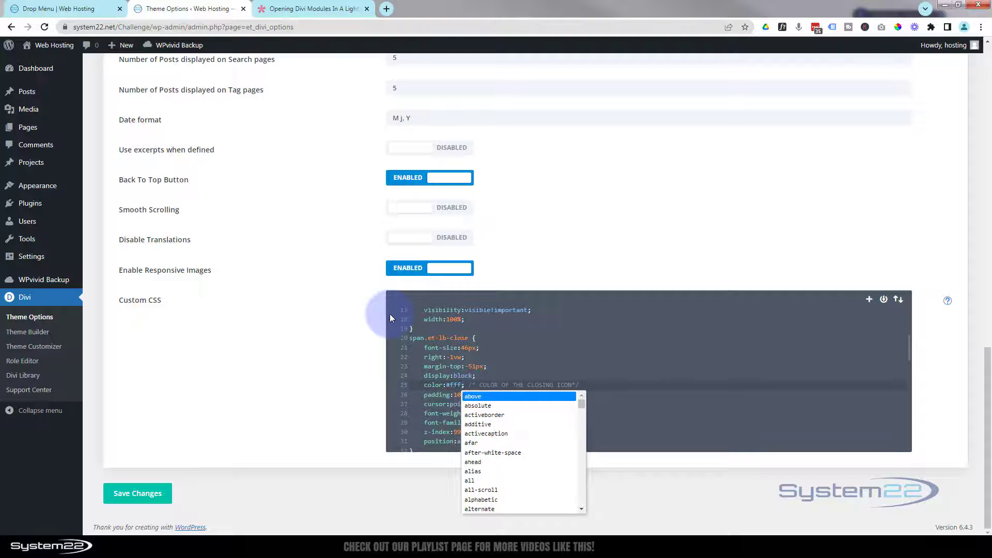
pyautogui.click(155, 492)
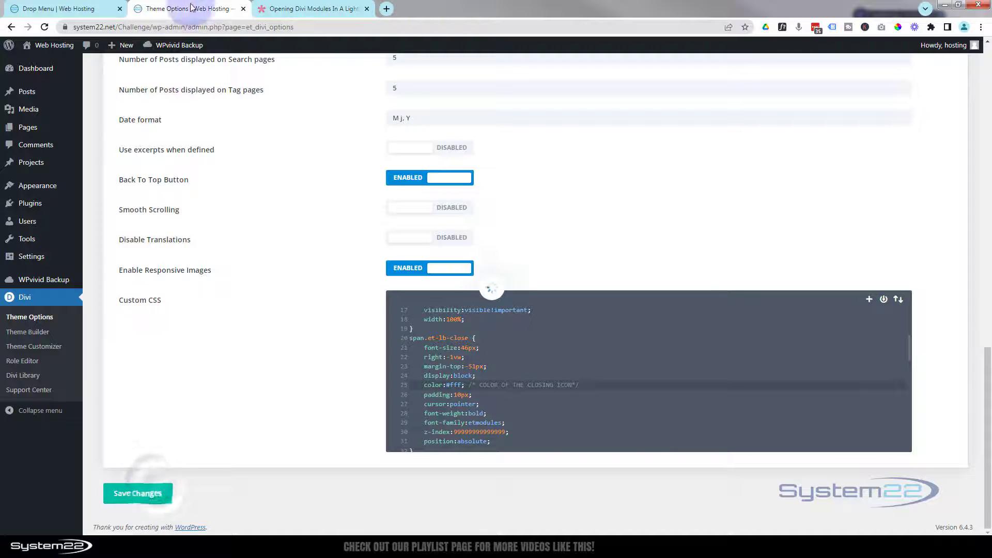
# - Reload the live Drop Menu page and open the Full Page Mega Menu to check the closing icon's color and position
pyautogui.click(56, 9)
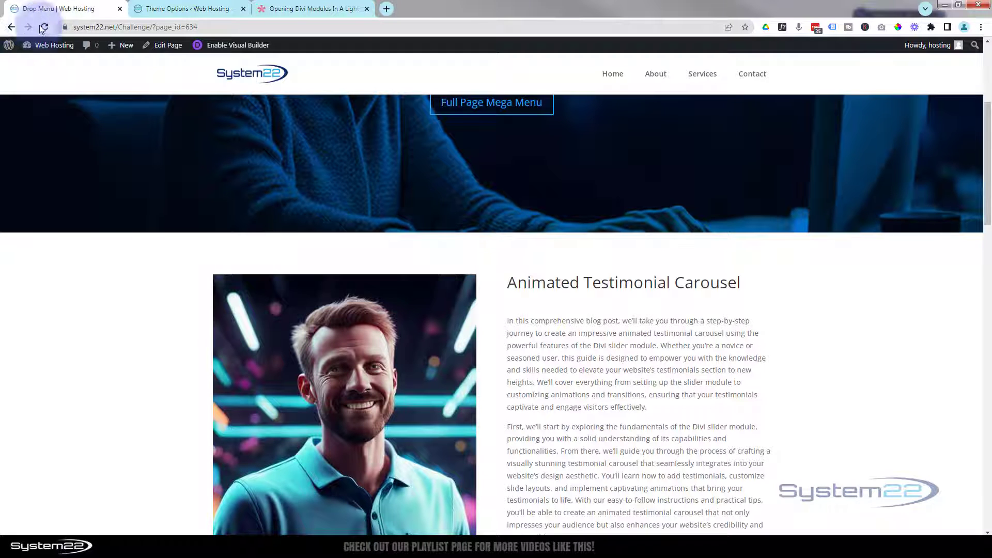
pyautogui.click(45, 27)
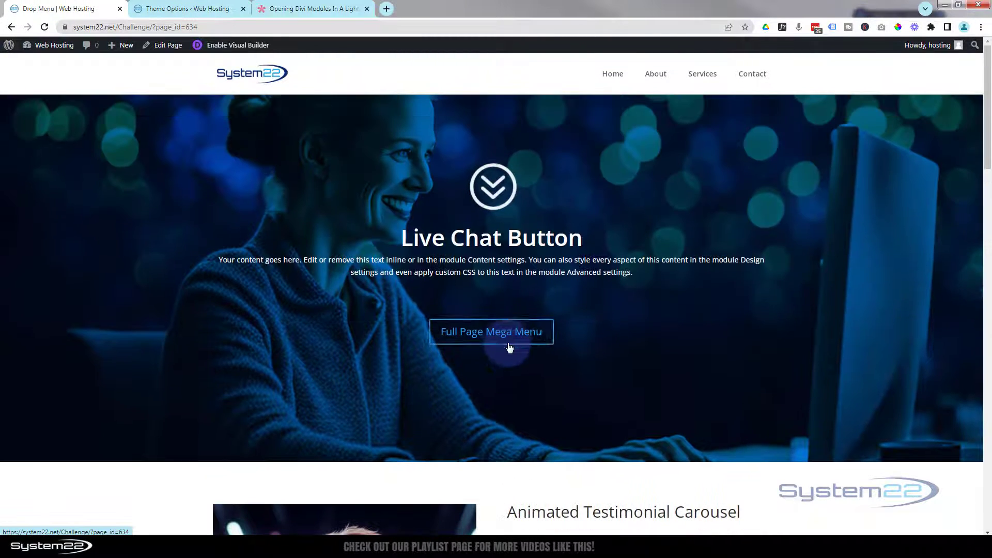
pyautogui.click(506, 336)
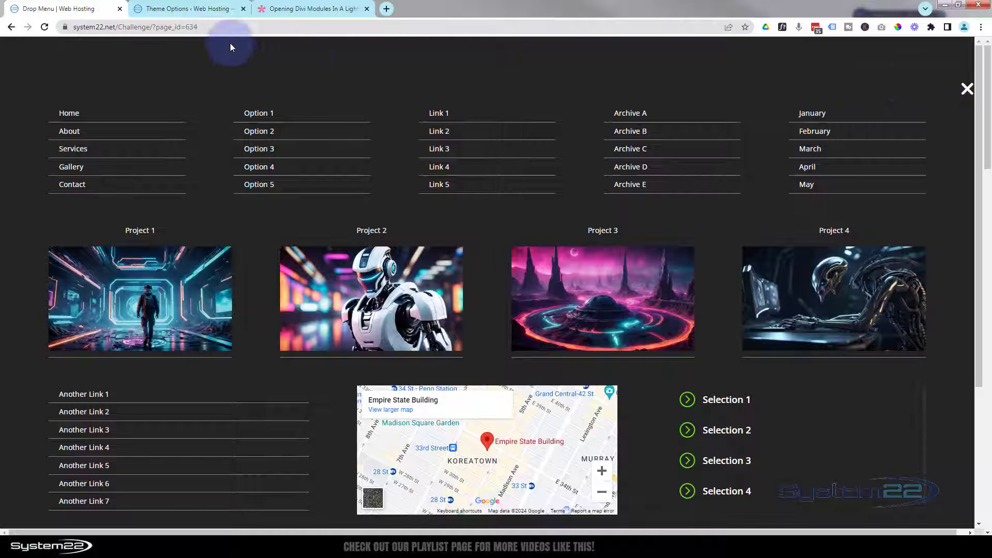
# - Set the closing icon's color to green in the theme options' Custom CSS
pyautogui.click(188, 9)
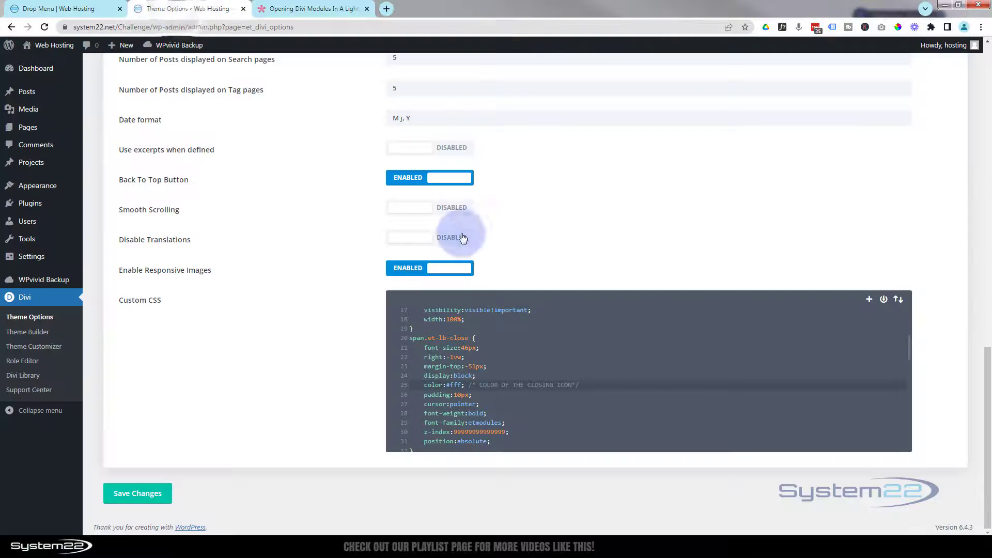
pyautogui.click(461, 384)
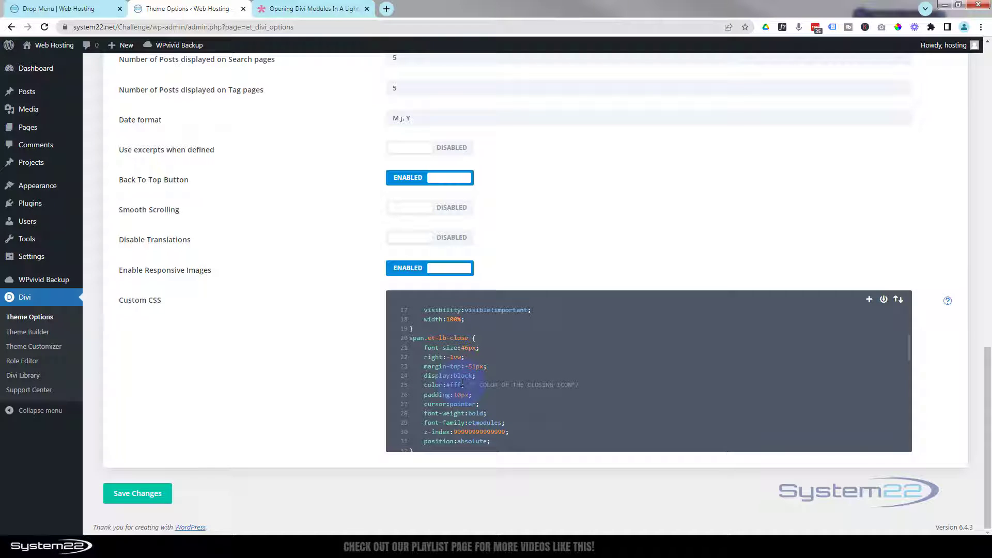
pyautogui.moveTo(447, 385); pyautogui.dragTo(461, 384)
pyautogui.write('green')
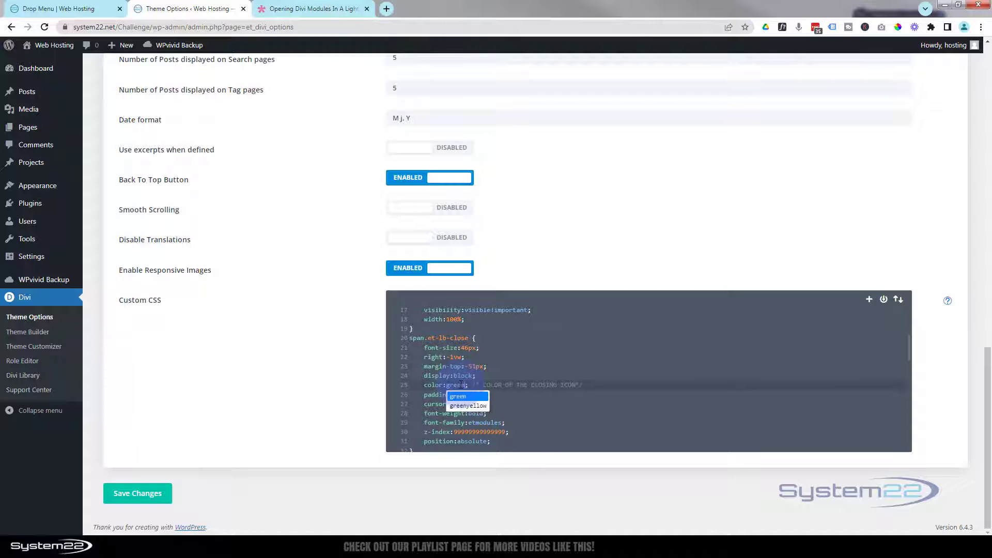
pyautogui.click(536, 366)
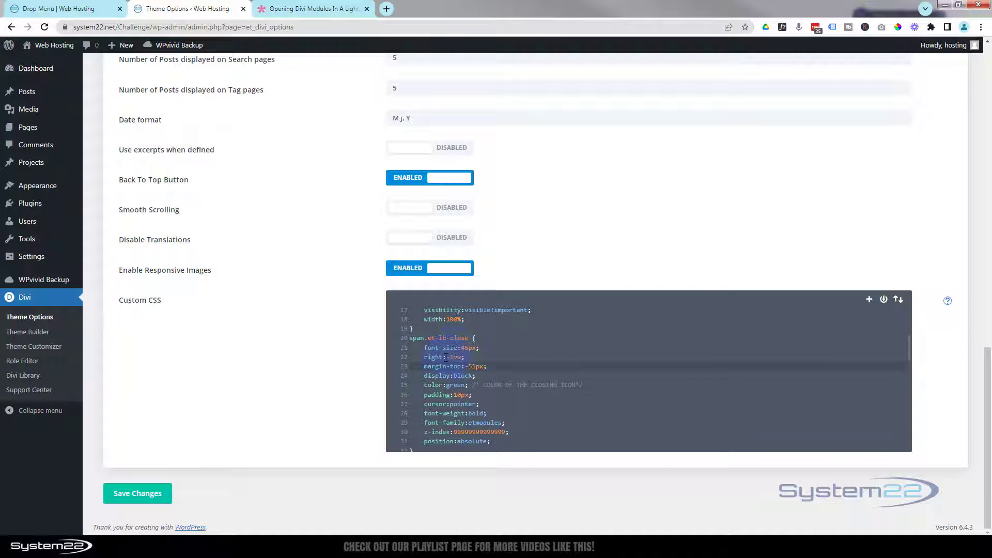
pyautogui.click(579, 285)
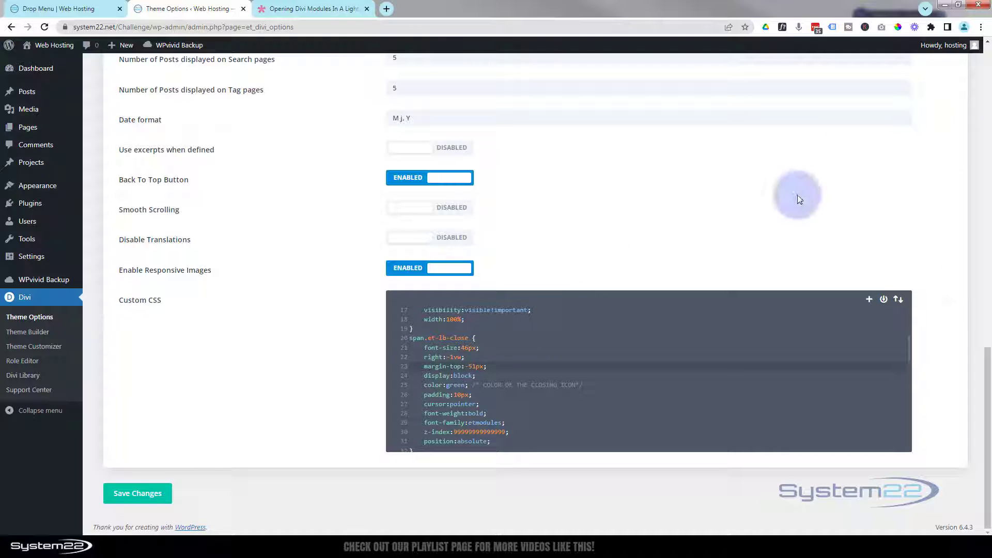
# - Set the right offset in the span.et-lb-close rule to 3vw
pyautogui.click(448, 357)
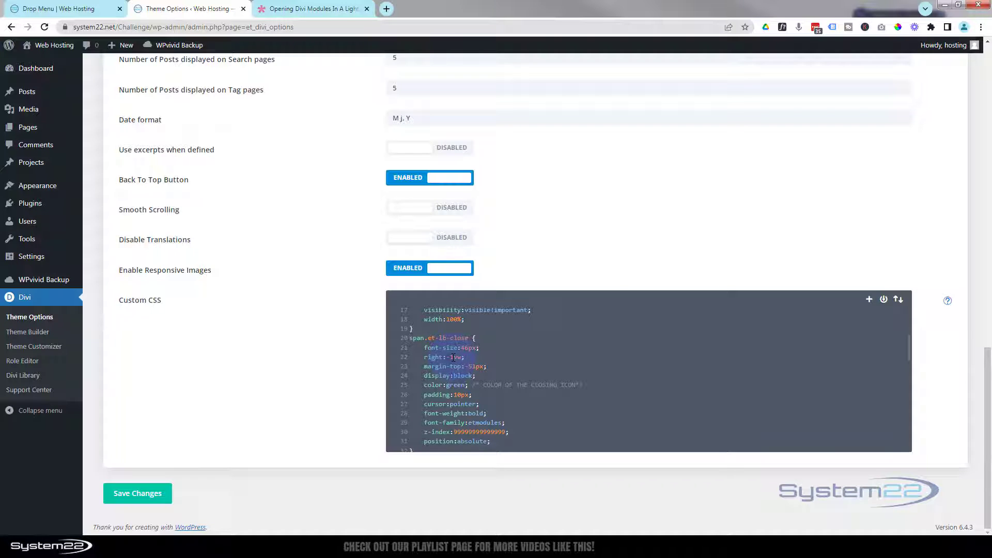
pyautogui.press('BackSpace')
pyautogui.press('BackSpace')
pyautogui.write('3')
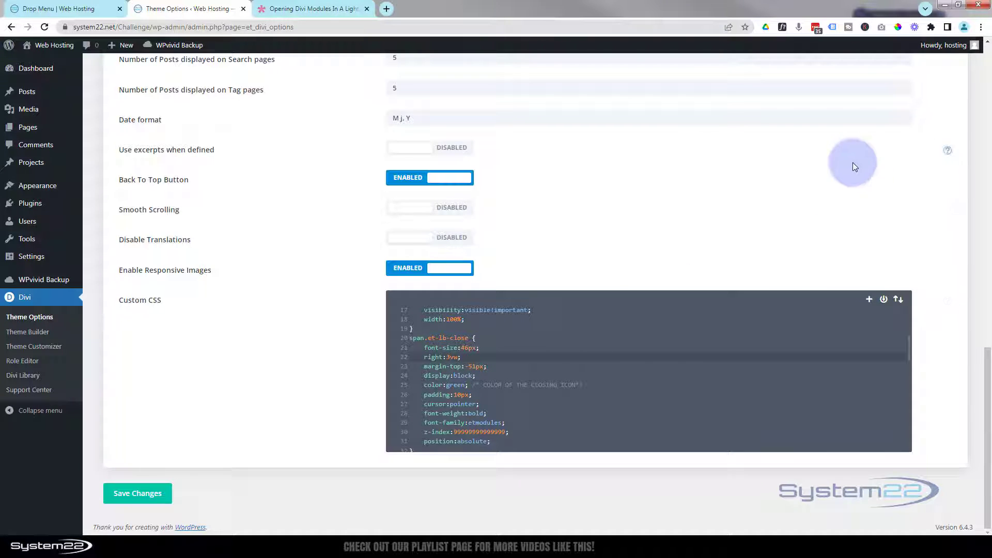
# - Save the theme options, close the mega menu still open on the live Drop Menu page, and reload that page
pyautogui.click(114, 489)
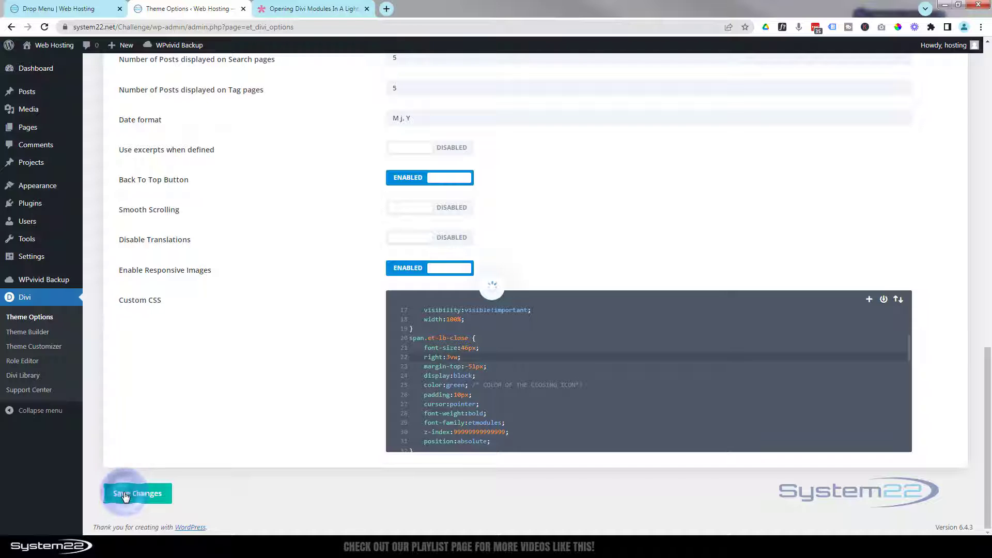
pyautogui.click(62, 8)
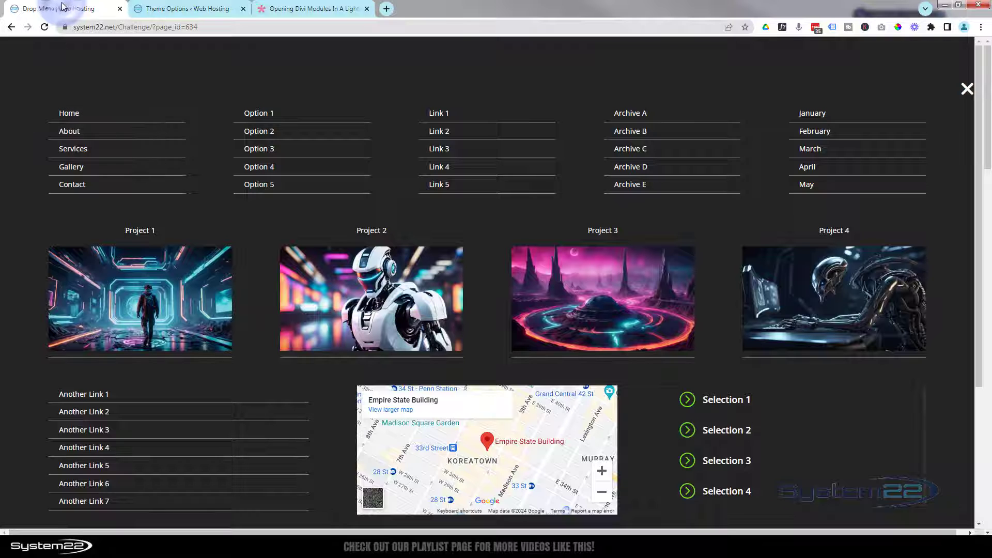
pyautogui.click(967, 89)
pyautogui.click(44, 27)
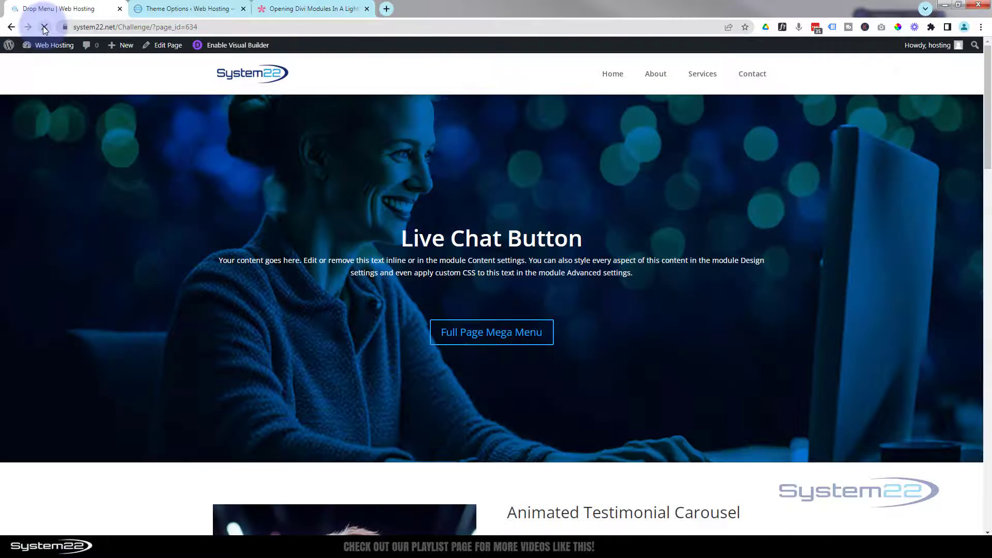
# - Open the Full Page Mega Menu to check the closing icon's color and position, and close the menu with that icon
pyautogui.click(515, 347)
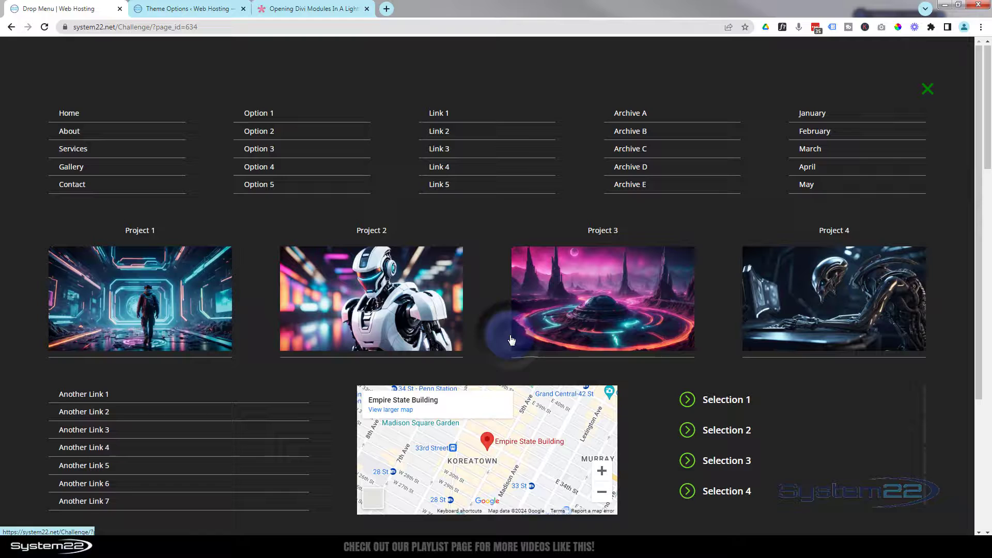
pyautogui.click(805, 184)
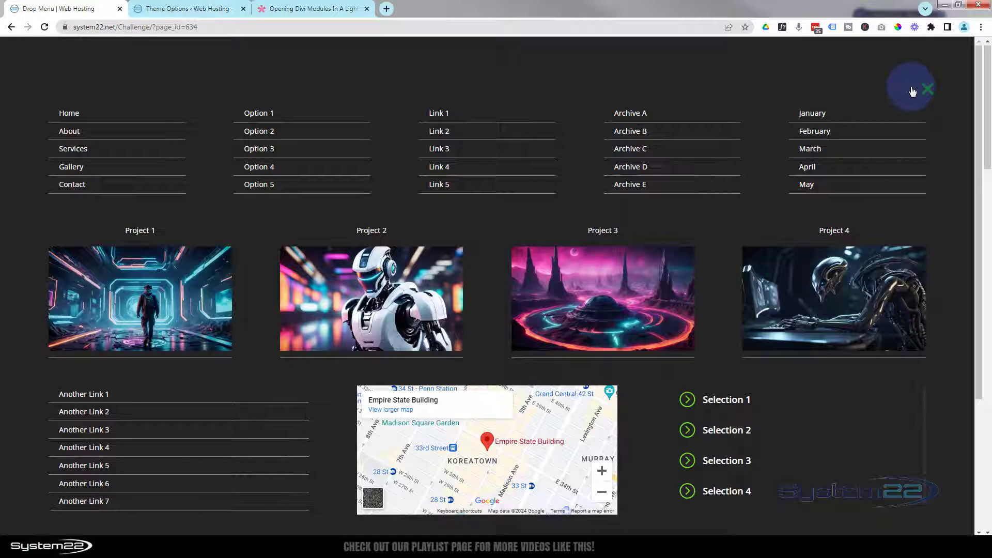
pyautogui.click(698, 400)
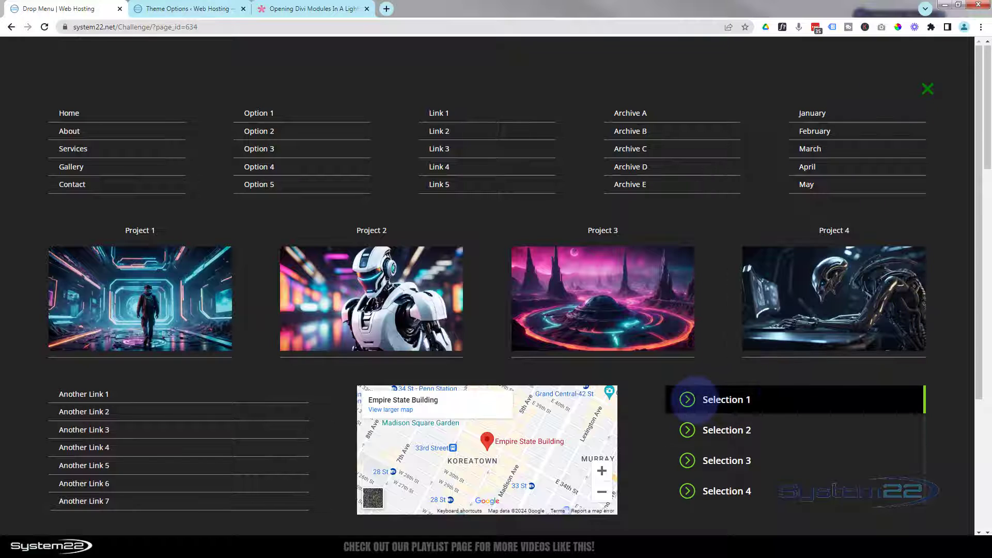
pyautogui.click(928, 91)
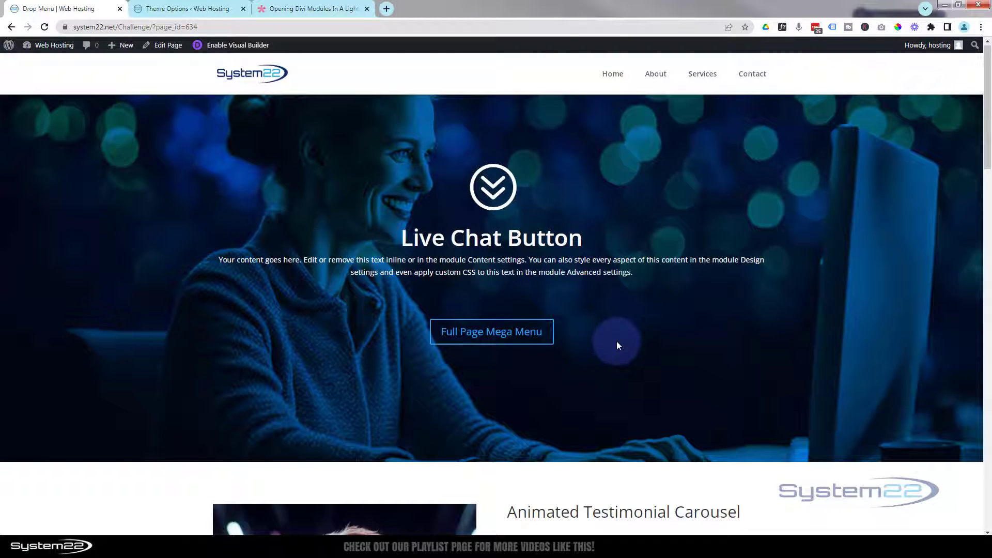